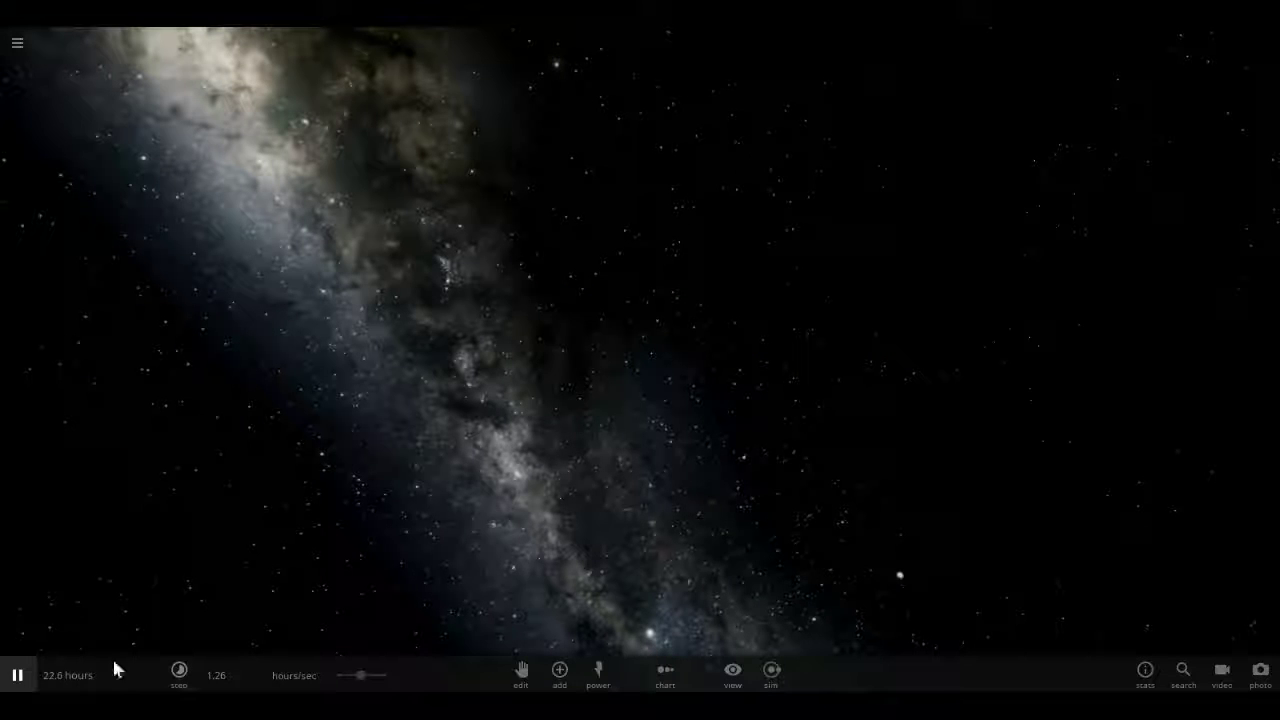
# Slow the time rate slightly and pick the Sun from the stars catalogue
pyautogui.moveTo(361, 675); pyautogui.dragTo(351, 677)
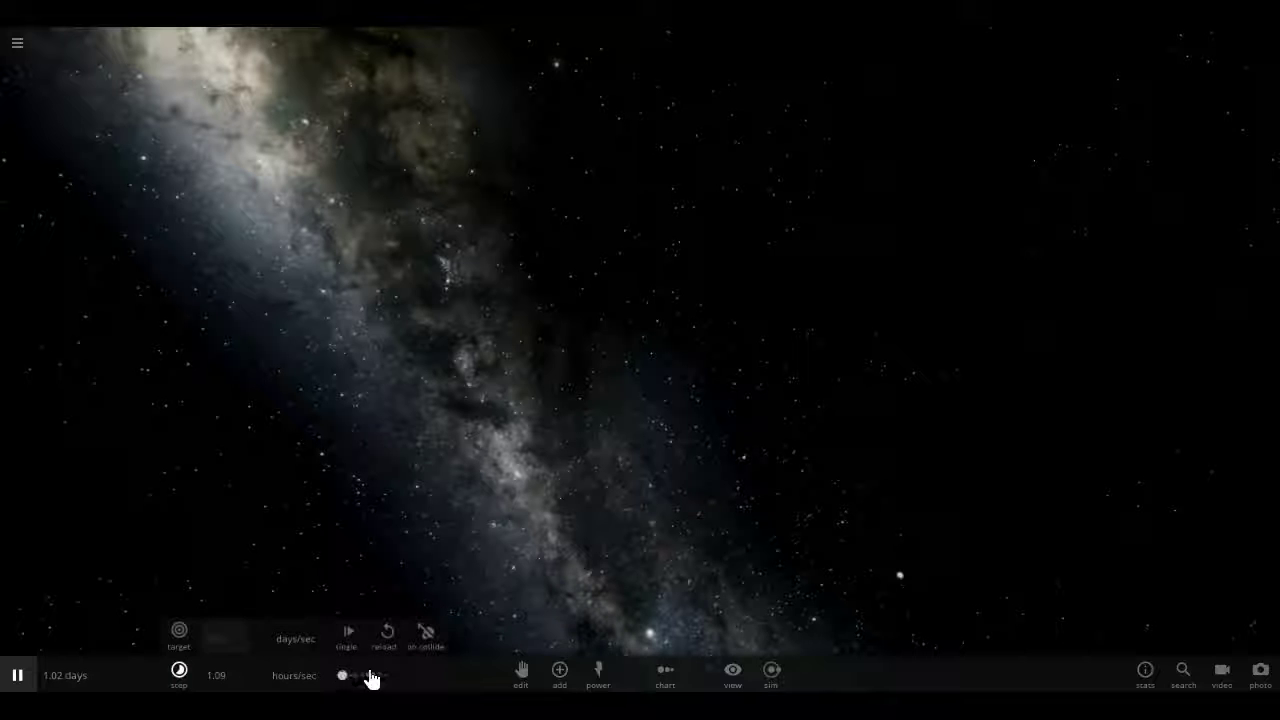
pyautogui.click(561, 676)
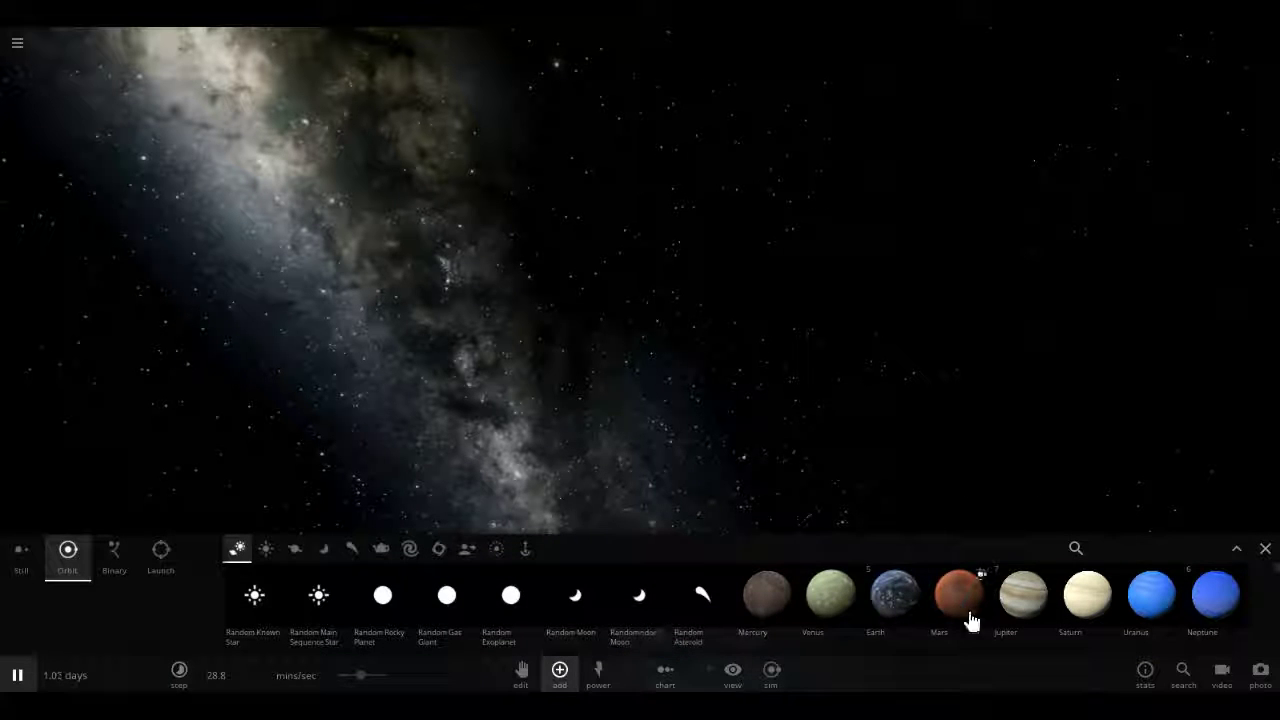
pyautogui.moveTo(889, 617)
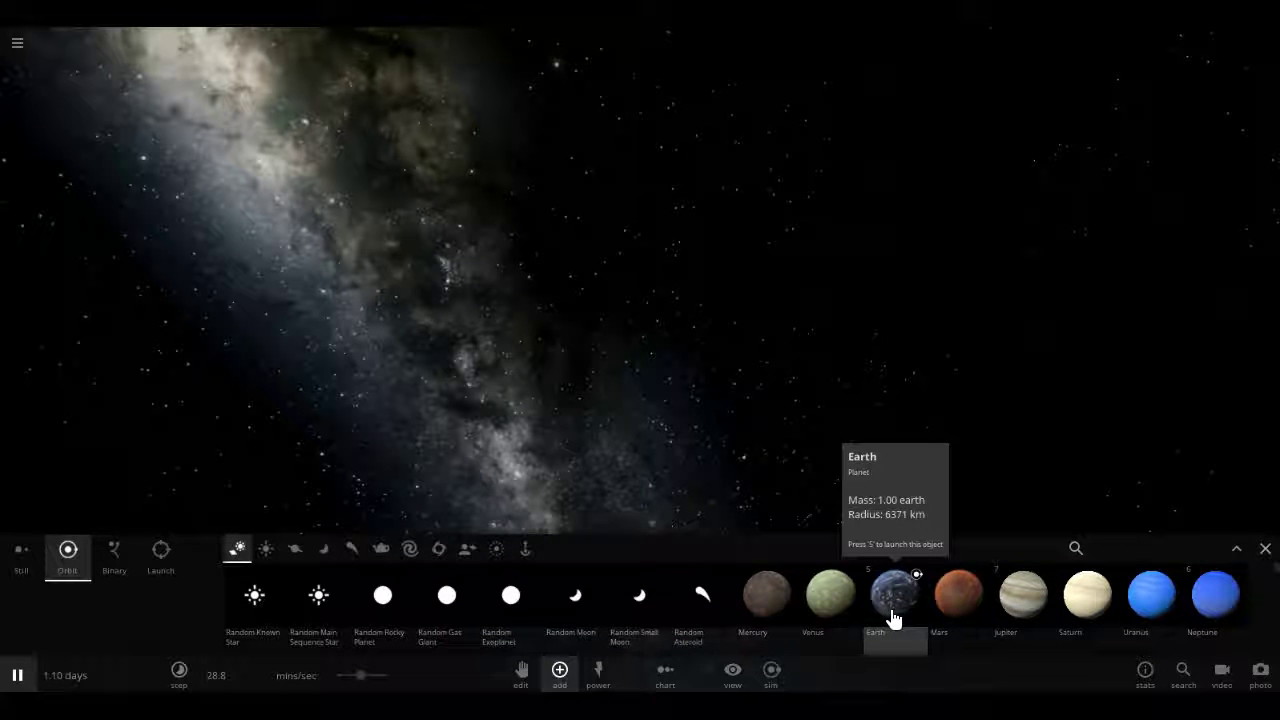
pyautogui.click(266, 550)
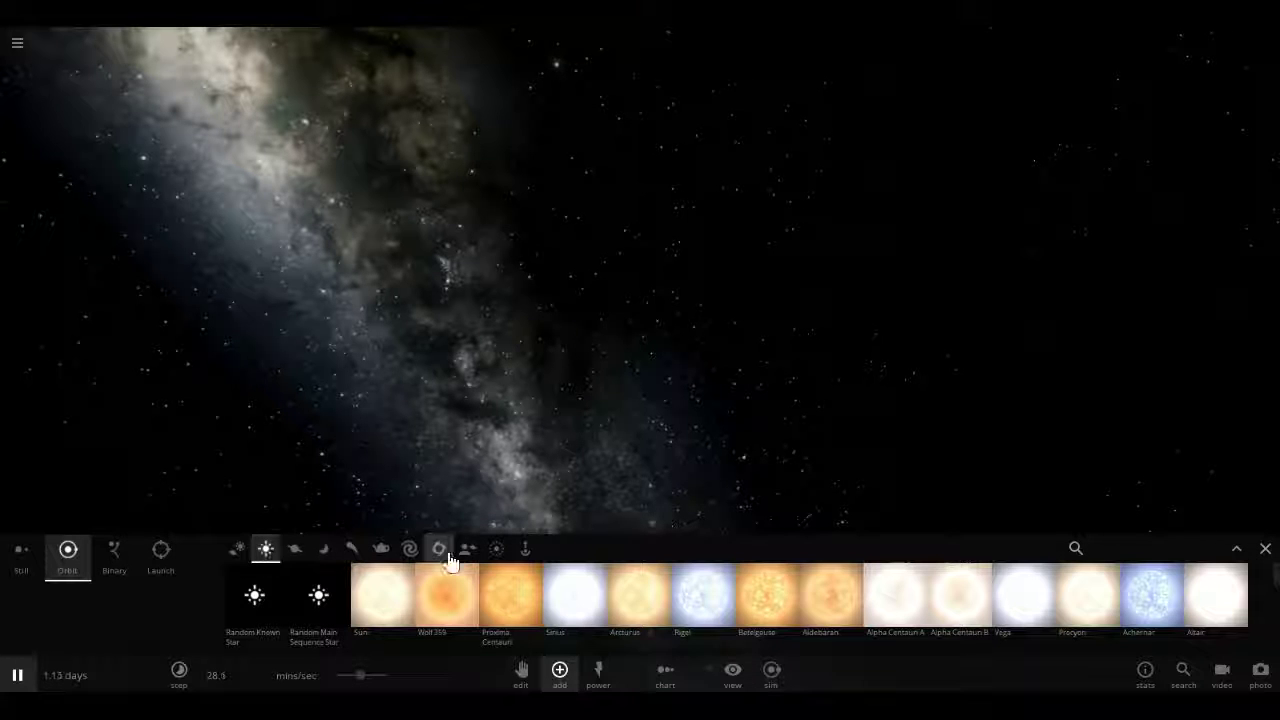
pyautogui.click(370, 622)
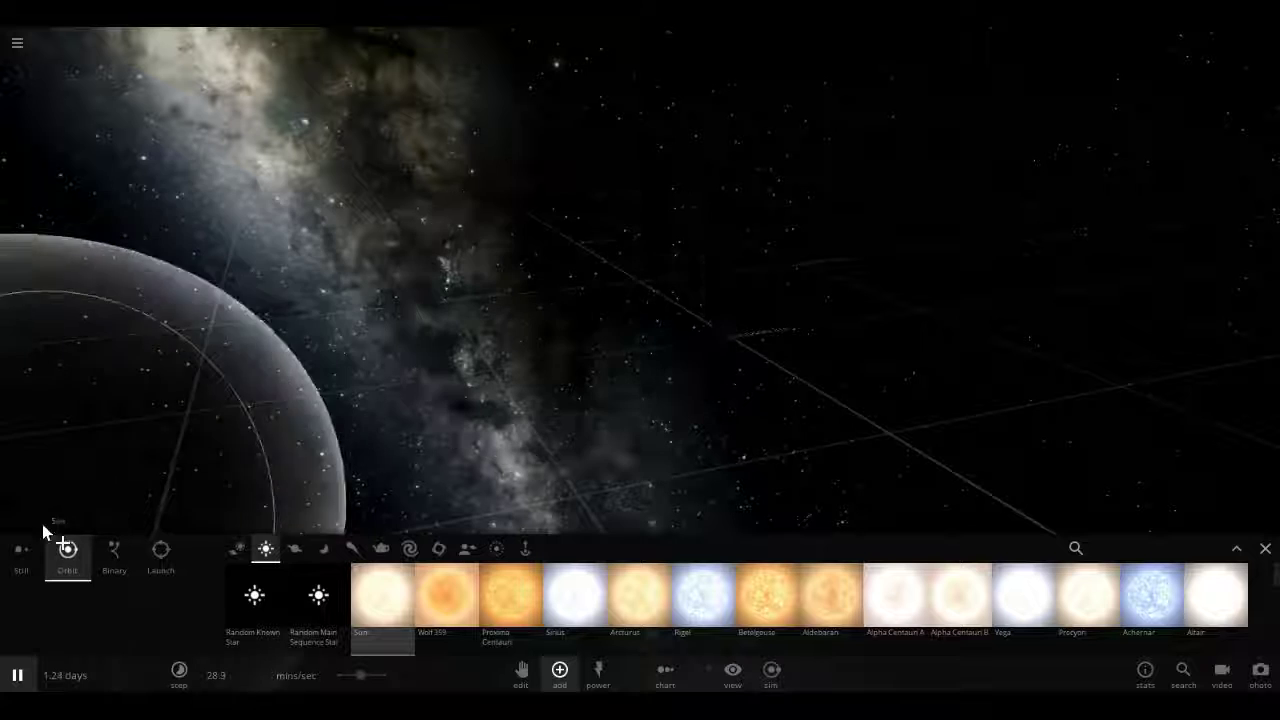
# Place the Sun at rest in empty space using Still mode
pyautogui.click(30, 560)
pyautogui.click(672, 273)
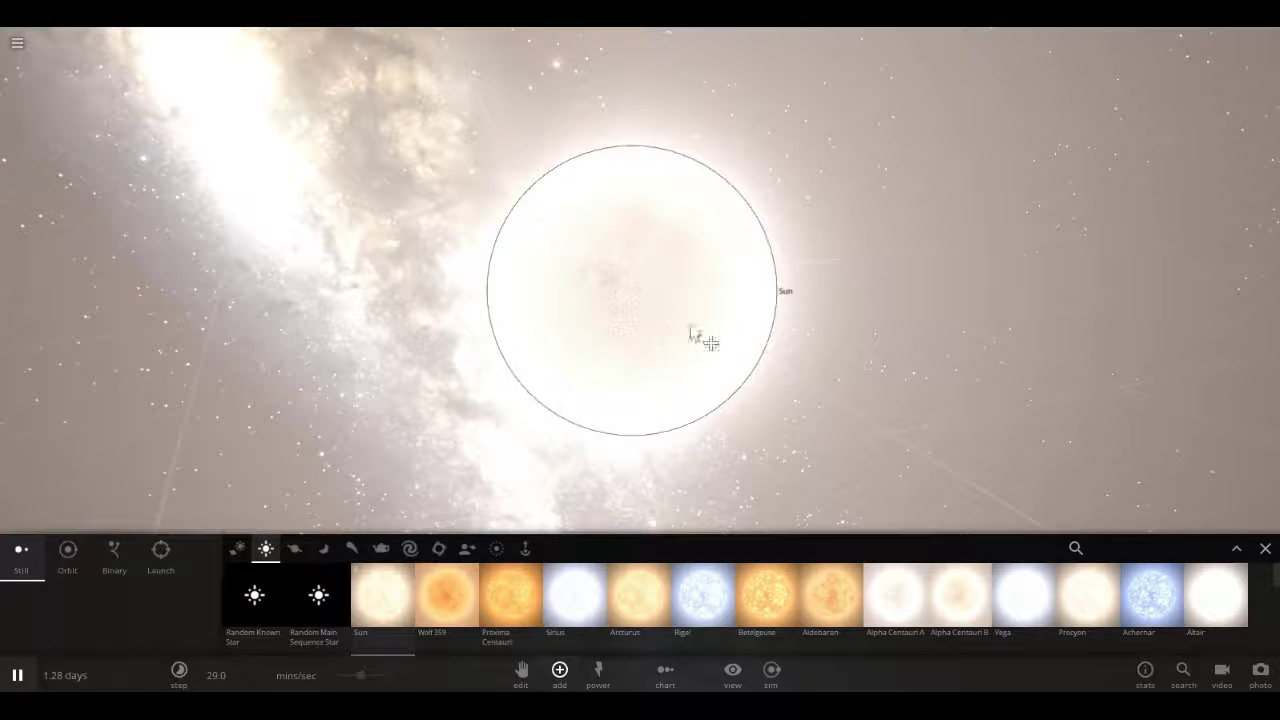
pyautogui.click(1266, 552)
# Switch to Launch mode with launch velocity in lightspeed units
pyautogui.click(559, 676)
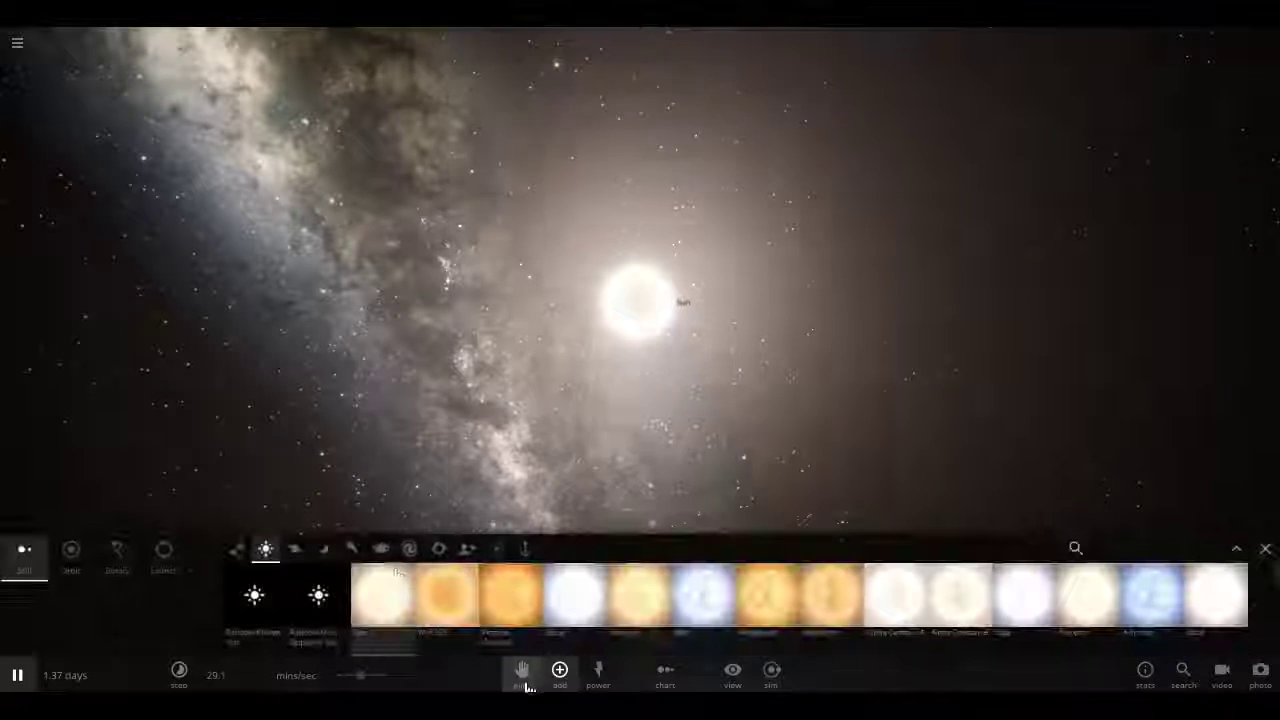
pyautogui.click(165, 568)
pyautogui.click(185, 620)
pyautogui.click(172, 600)
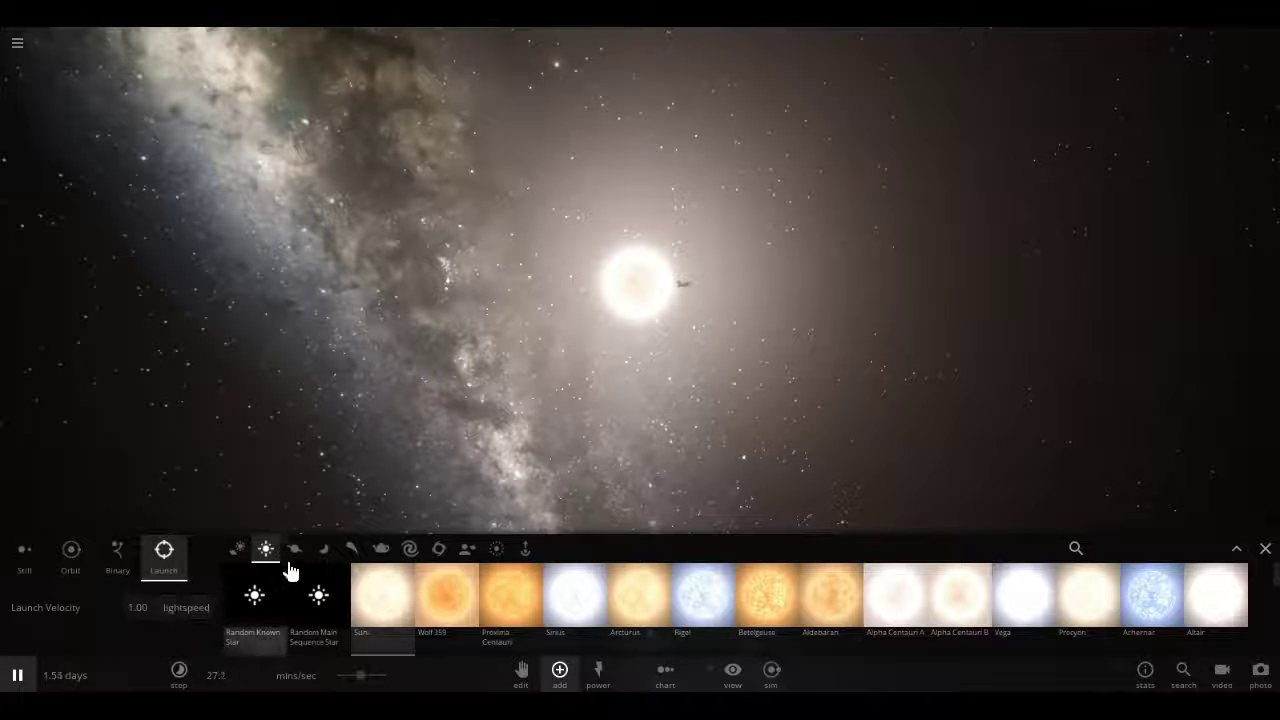
# Launch Earth at lightspeed into the Sun from the planets list
pyautogui.click(238, 550)
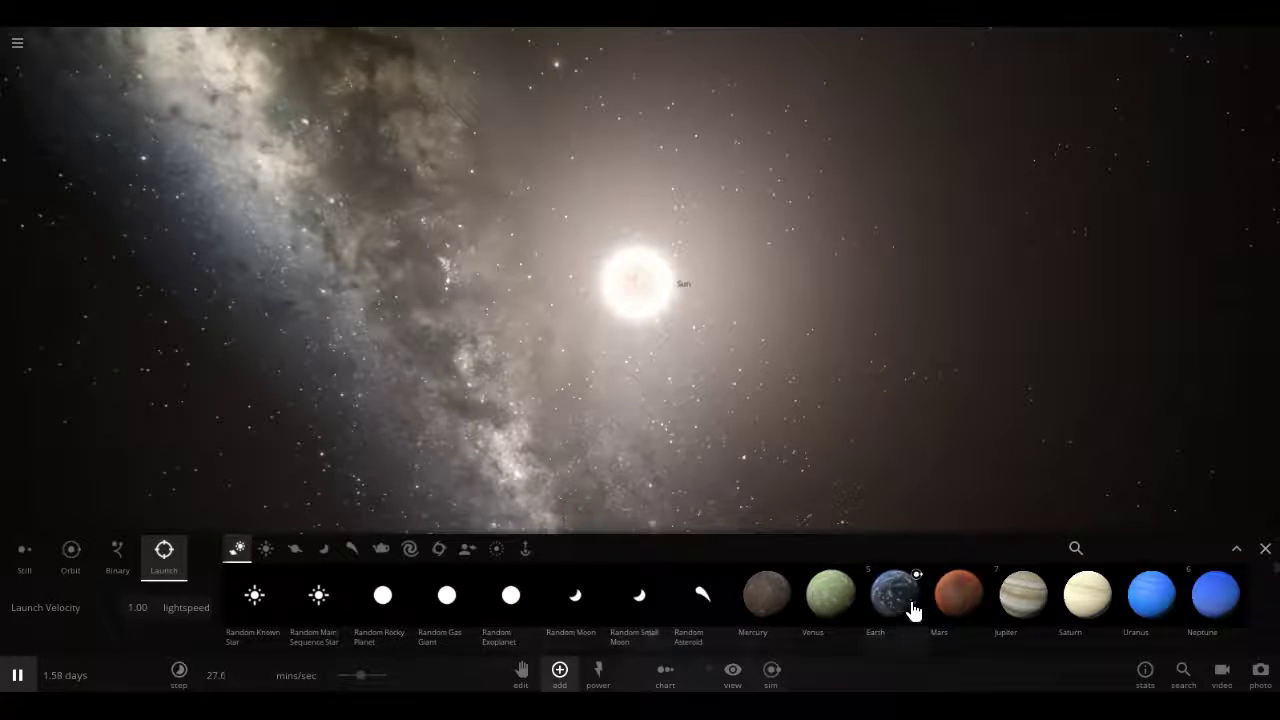
pyautogui.click(872, 392)
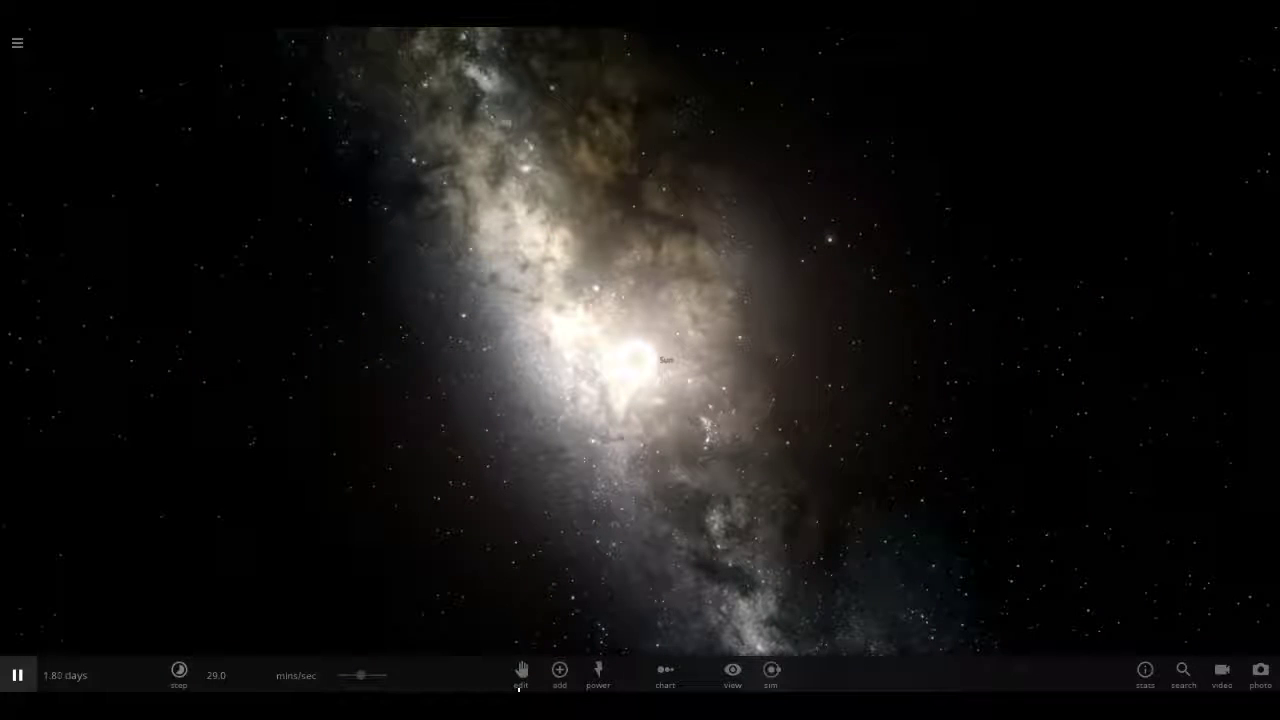
pyautogui.click(562, 686)
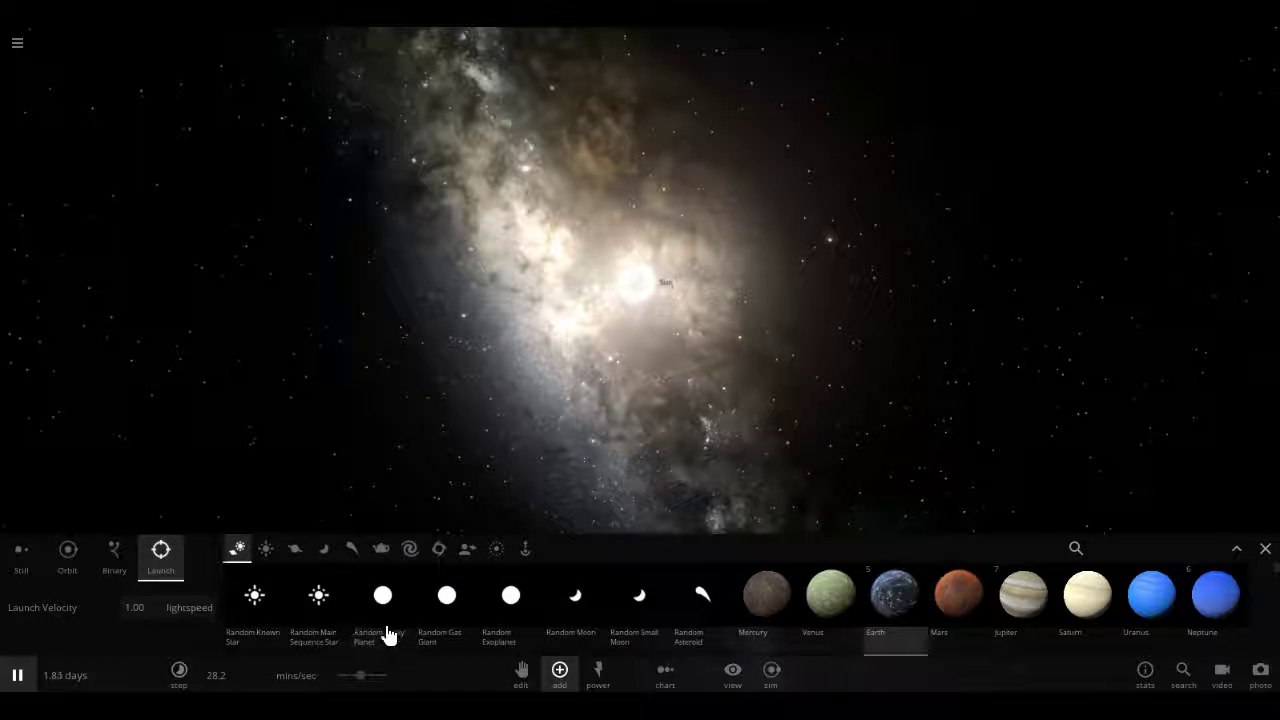
pyautogui.click(880, 598)
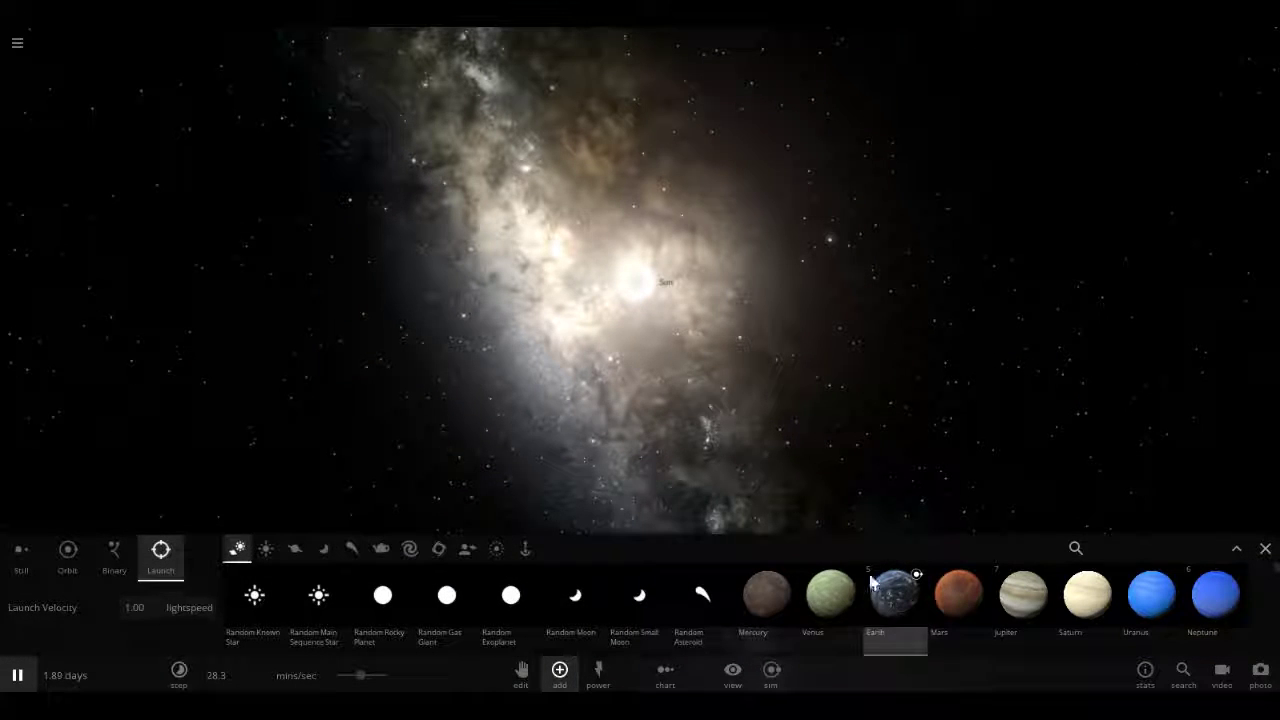
pyautogui.click(661, 286)
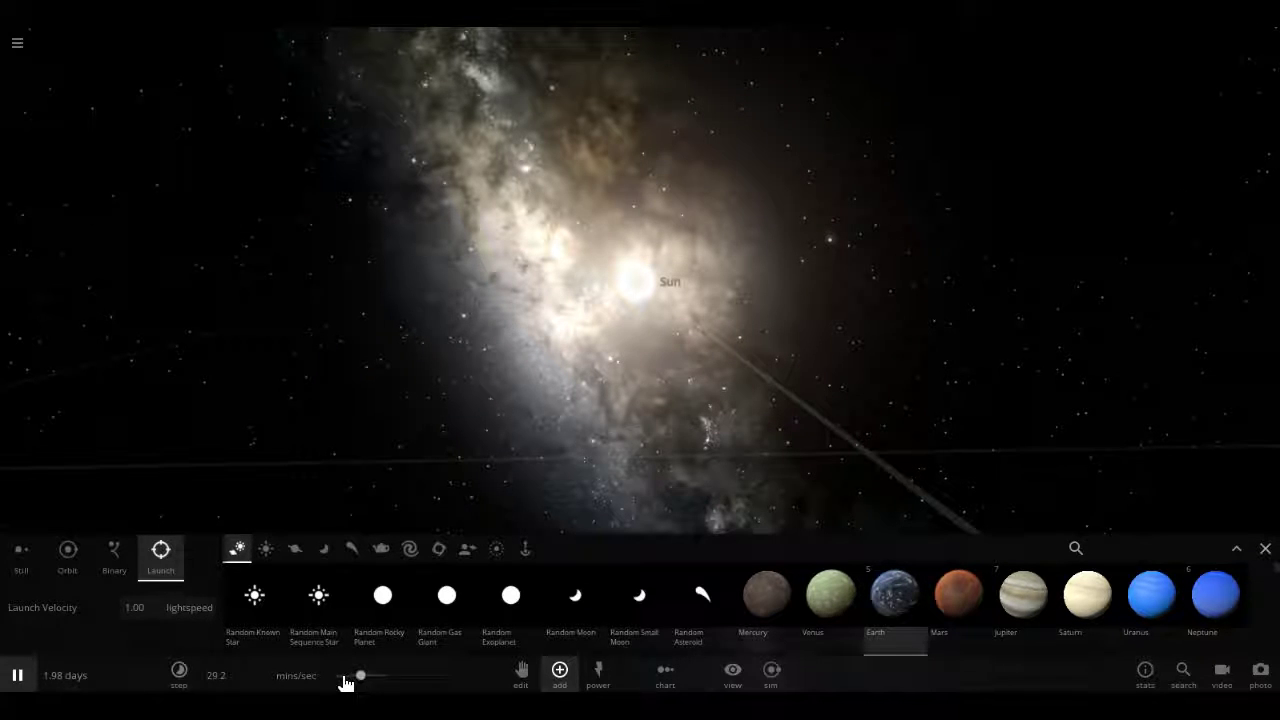
# Launch two more Earths, a dark one in front of the Sun and one away from it
pyautogui.moveTo(322, 683)
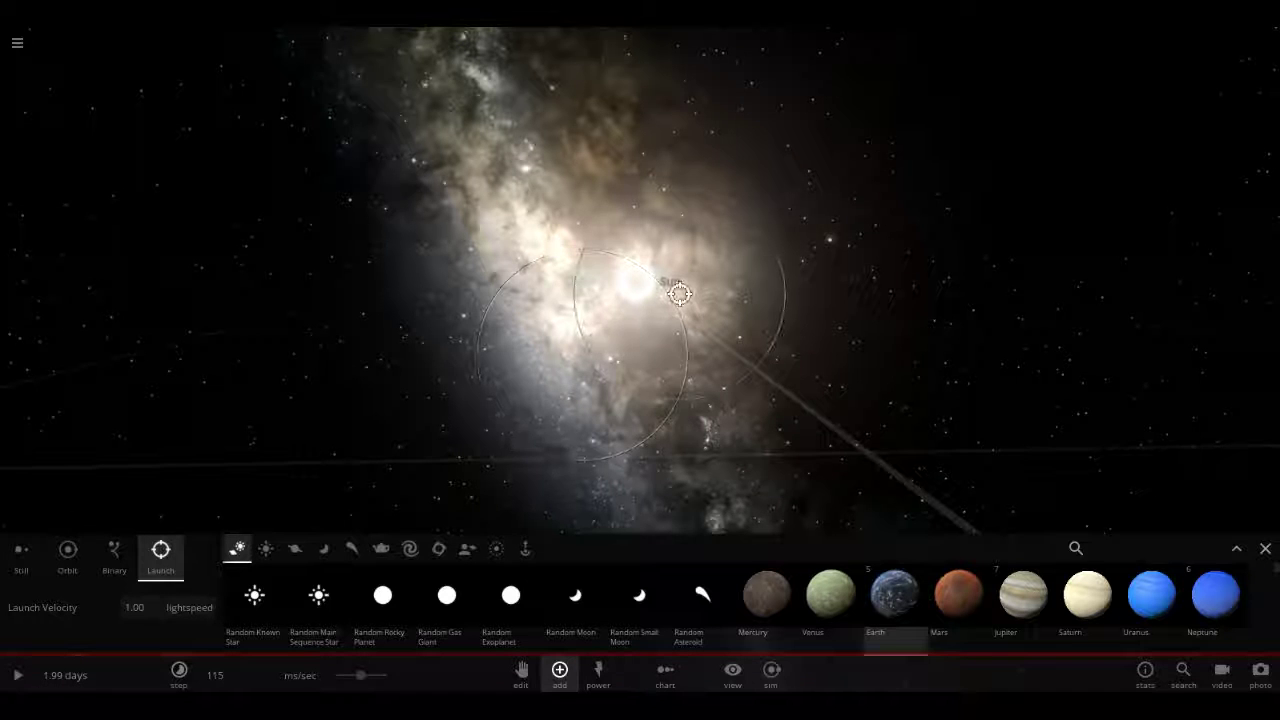
pyautogui.click(688, 284)
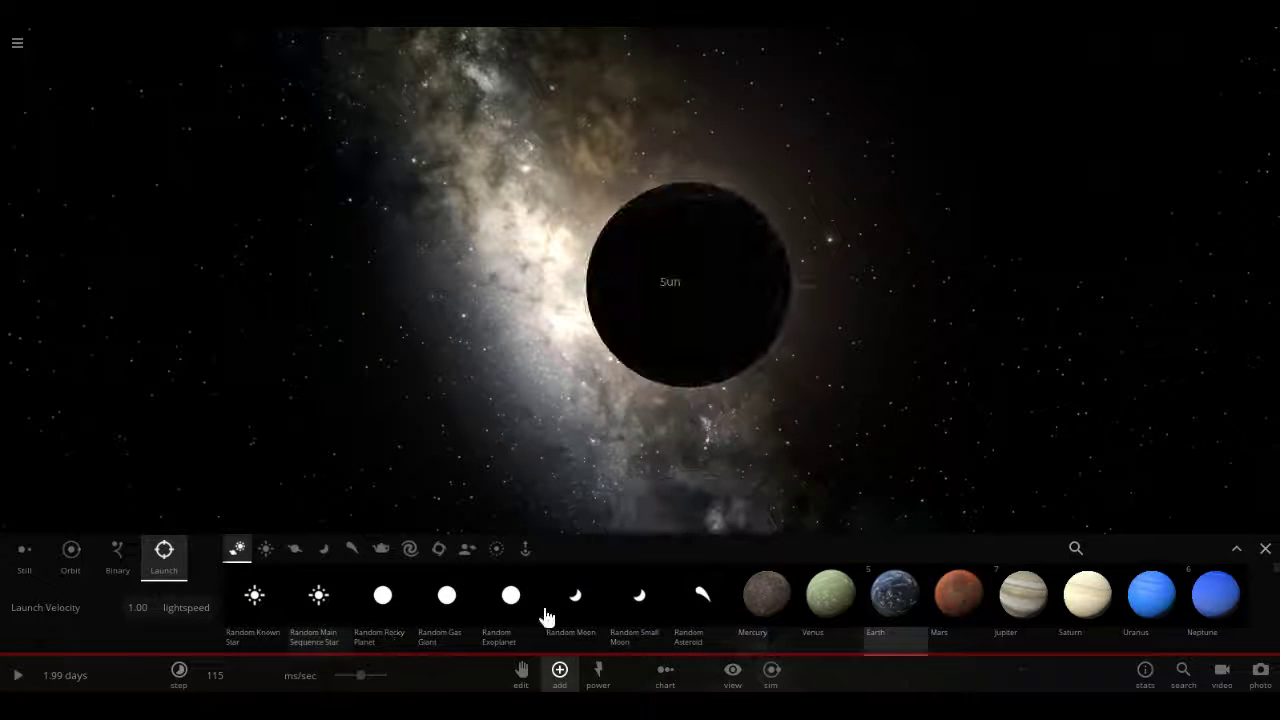
pyautogui.click(714, 312)
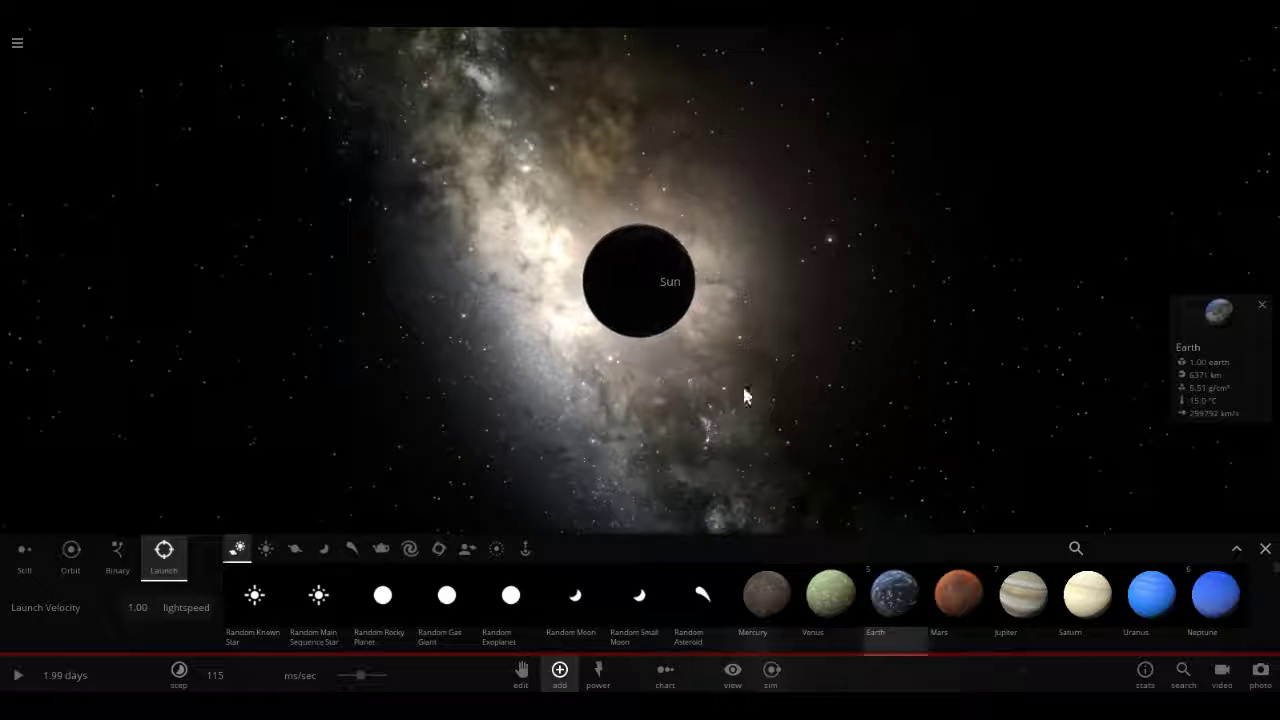
# Close the catalogue, raise the time rate to about 3.9 sec/sec, and zoom in close on Earth
pyautogui.click(1266, 549)
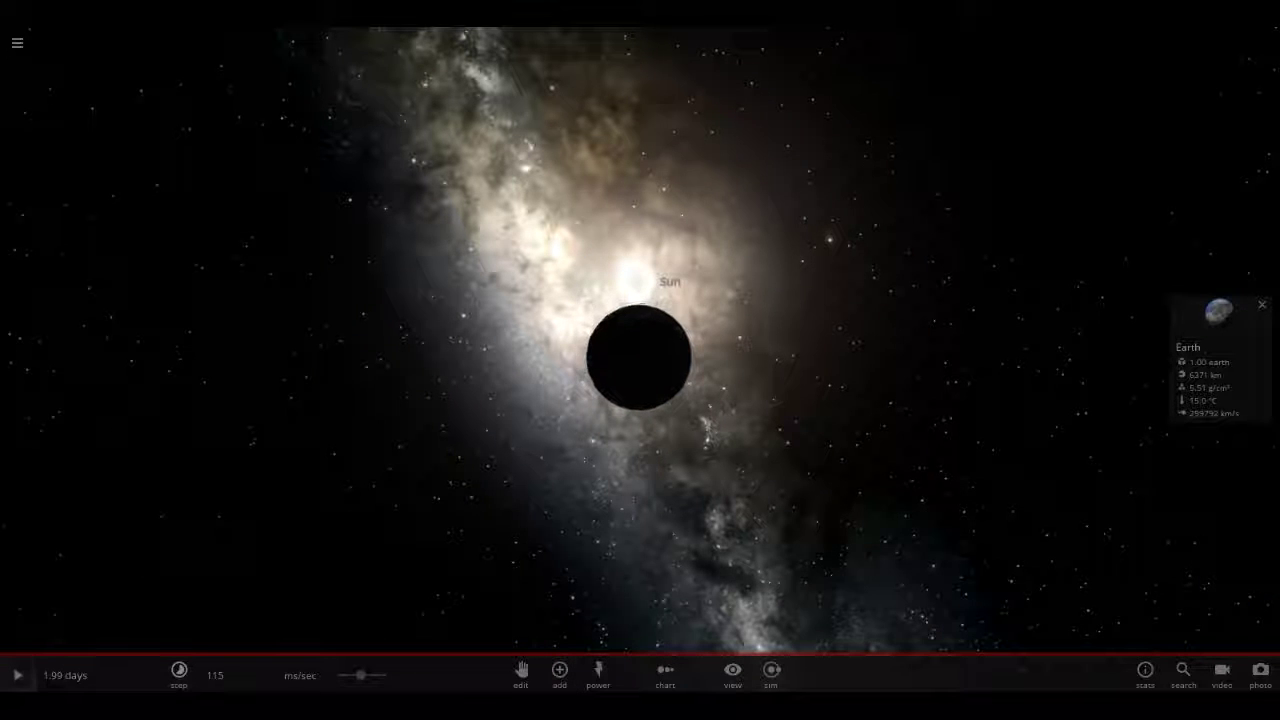
pyautogui.moveTo(646, 444); pyautogui.dragTo(513, 482)
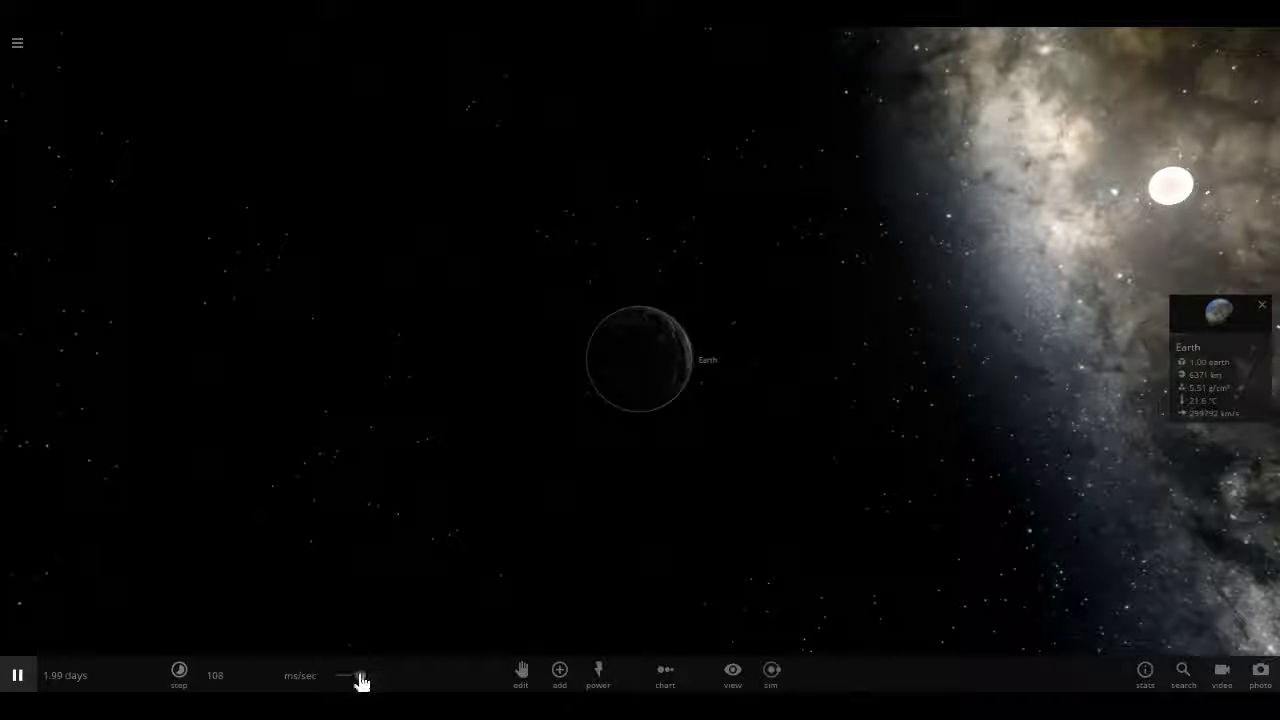
pyautogui.moveTo(361, 681); pyautogui.dragTo(366, 680)
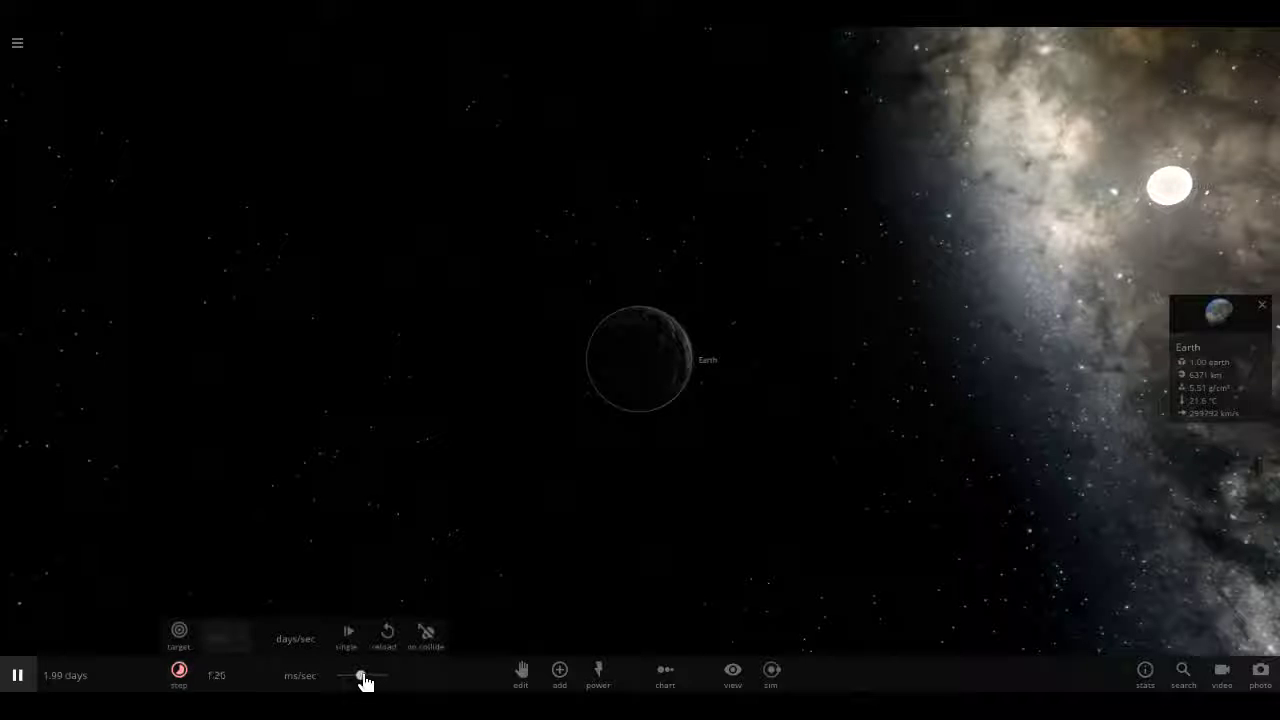
pyautogui.moveTo(364, 681); pyautogui.dragTo(369, 680)
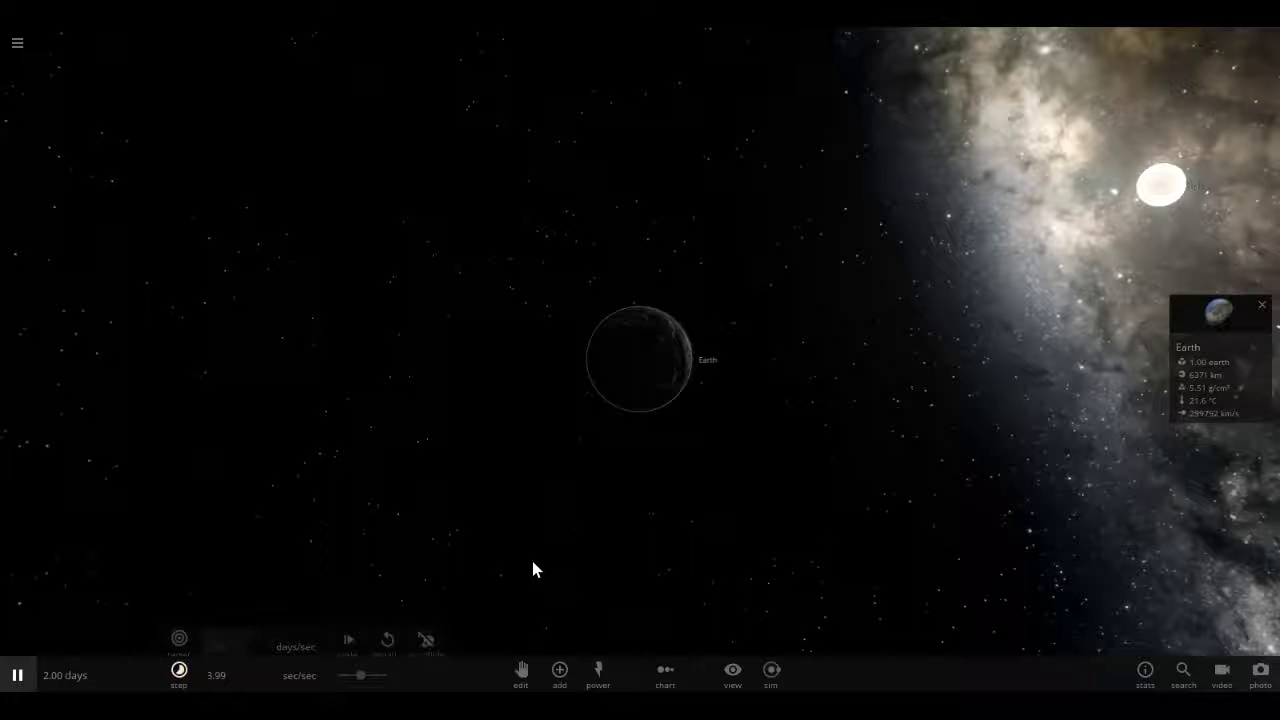
pyautogui.scroll(-5, 759, 468)
pyautogui.scroll(10, 752, 465)
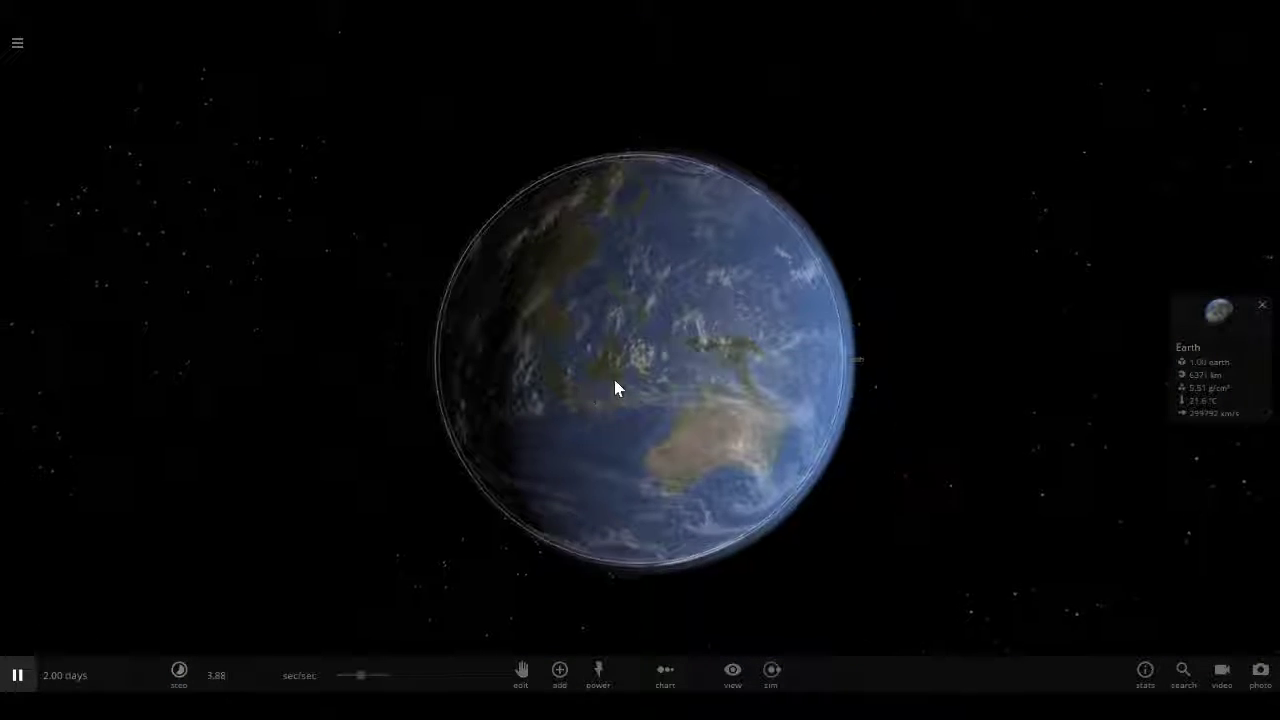
pyautogui.scroll(3, 617, 377)
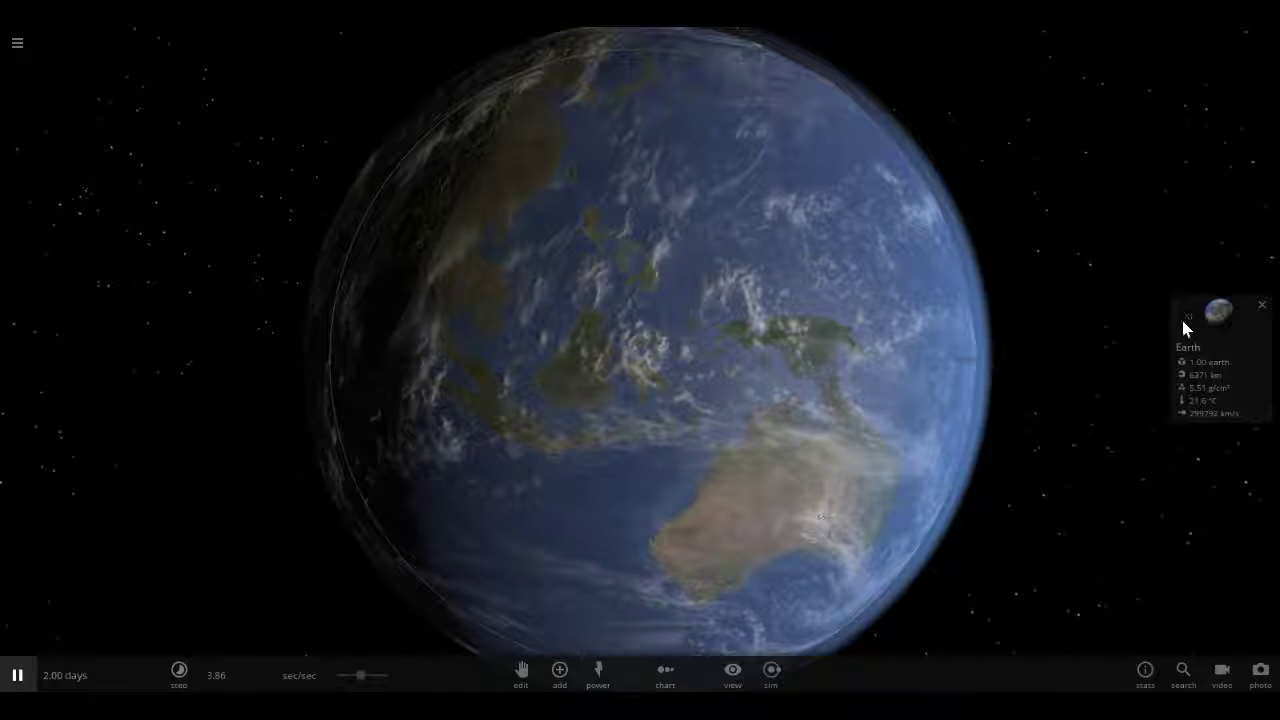
# Set Earth's speed to 1.00 lightspeed in its properties panel
pyautogui.click(1186, 320)
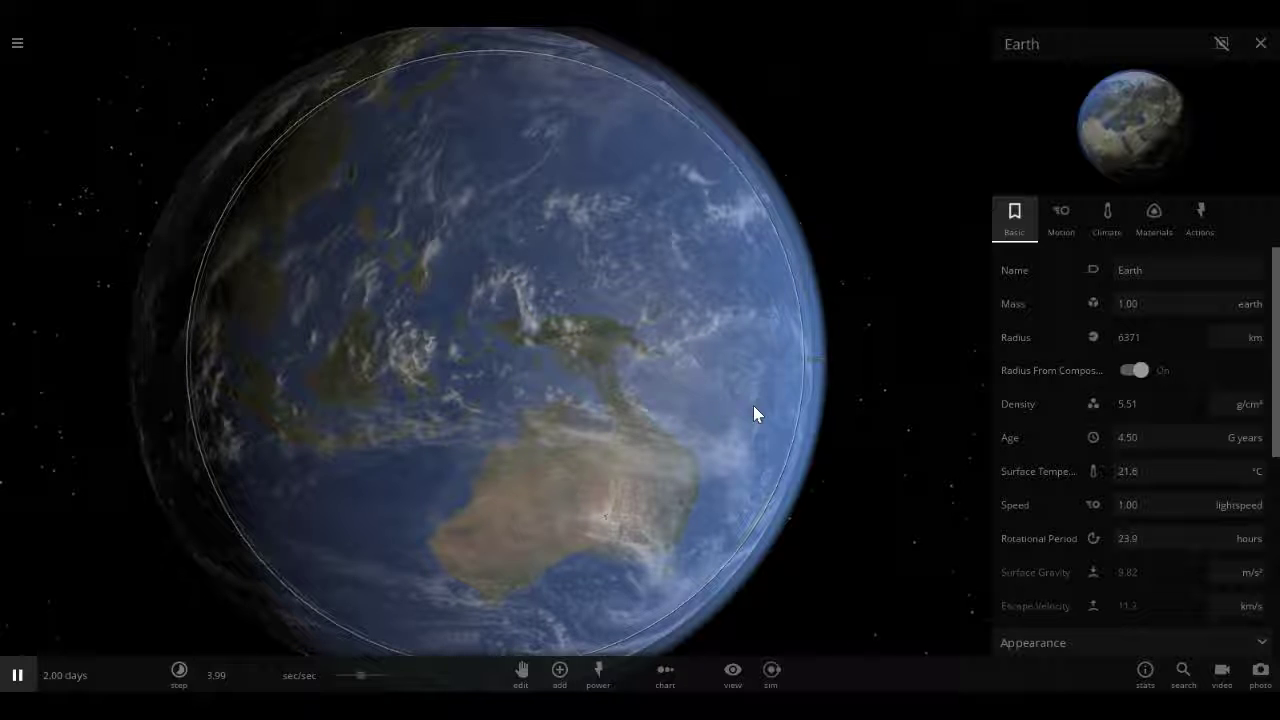
pyautogui.scroll(-5, 611, 389)
pyautogui.moveTo(592, 412)
pyautogui.mouseDown()
pyautogui.moveTo(826, 397)
pyautogui.moveTo(463, 383)
pyautogui.moveTo(549, 392)
pyautogui.mouseUp()
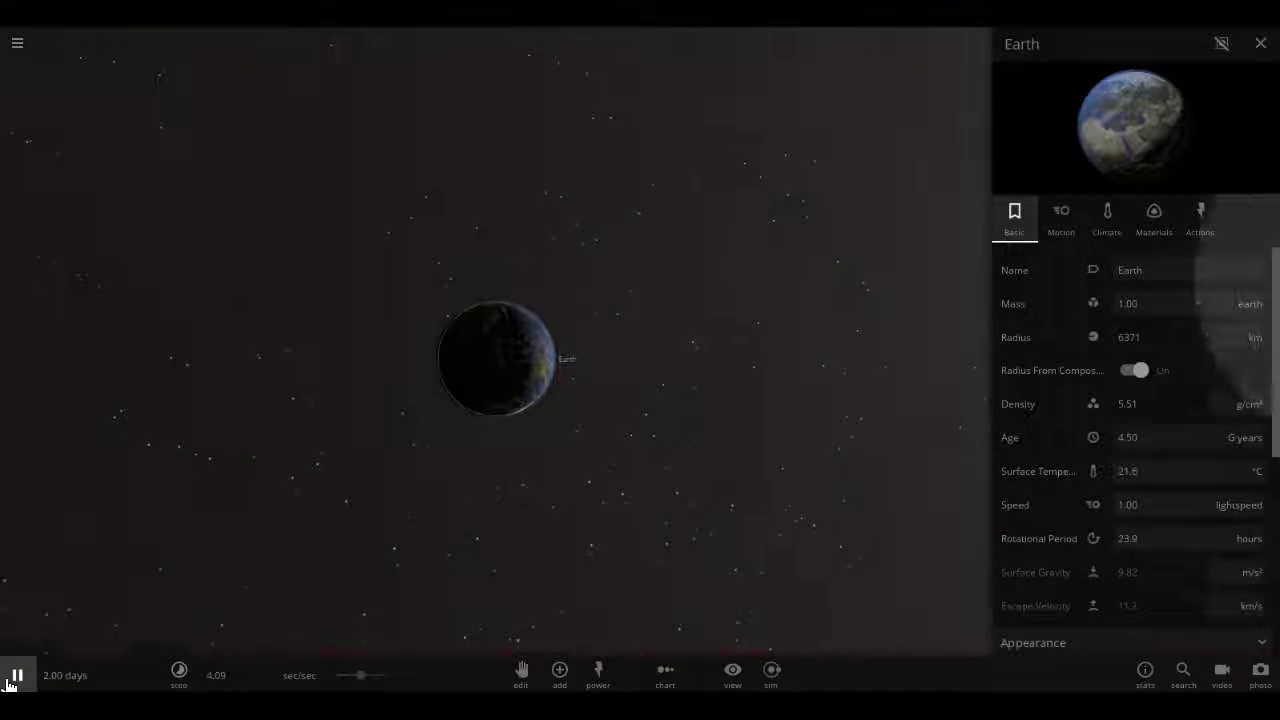
# Pause the simulation, turn on the Zone display, and zoom out from Earth
pyautogui.click(17, 675)
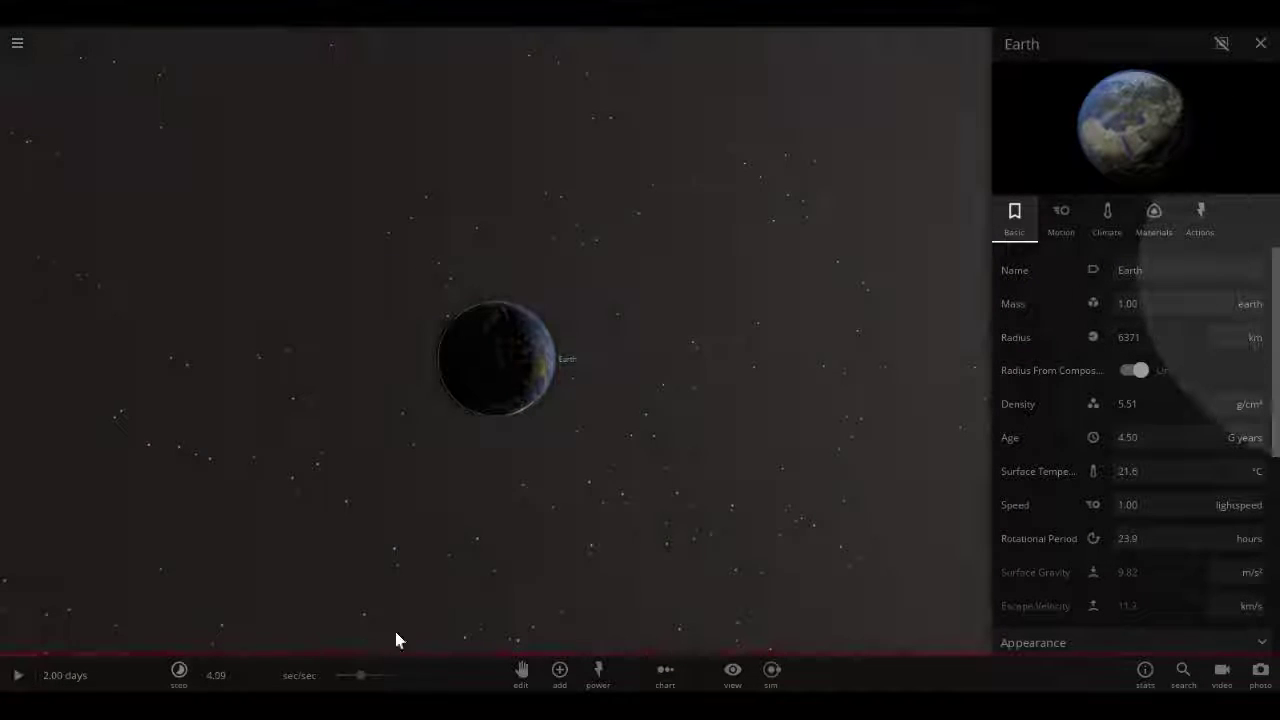
pyautogui.click(729, 677)
pyautogui.click(680, 645)
pyautogui.scroll(-5, 704, 412)
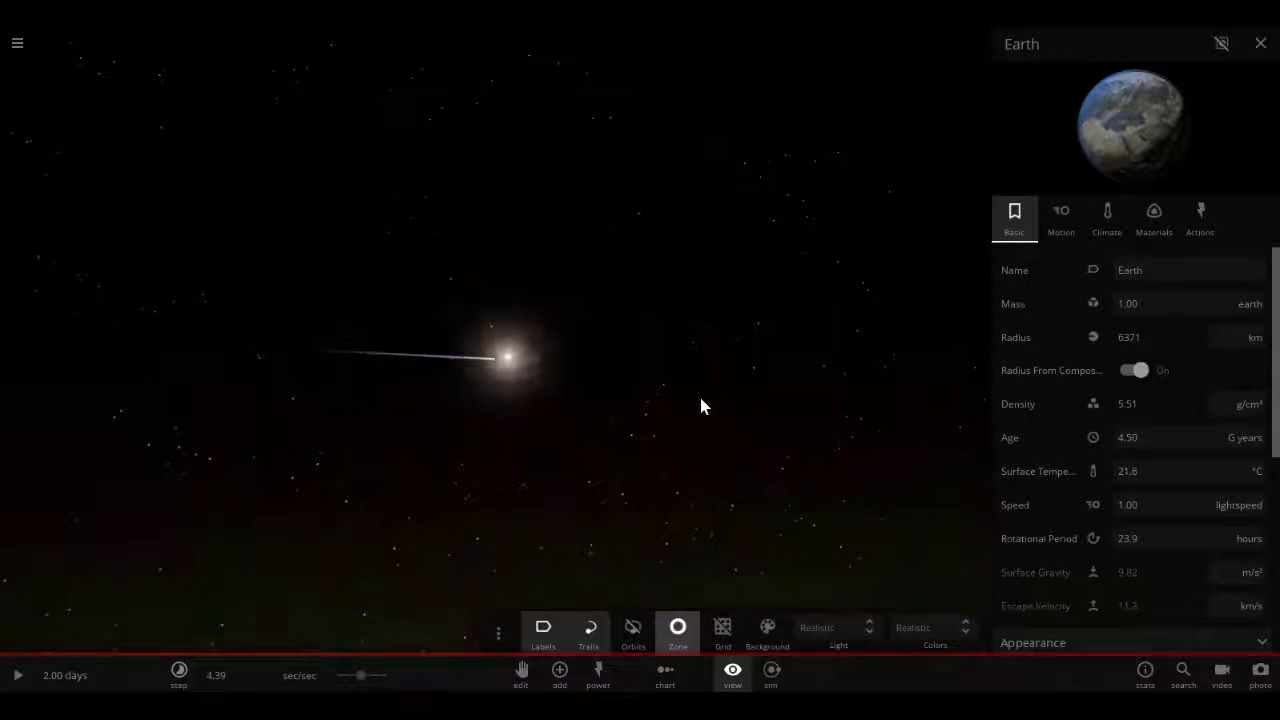
pyautogui.scroll(-3, 700, 406)
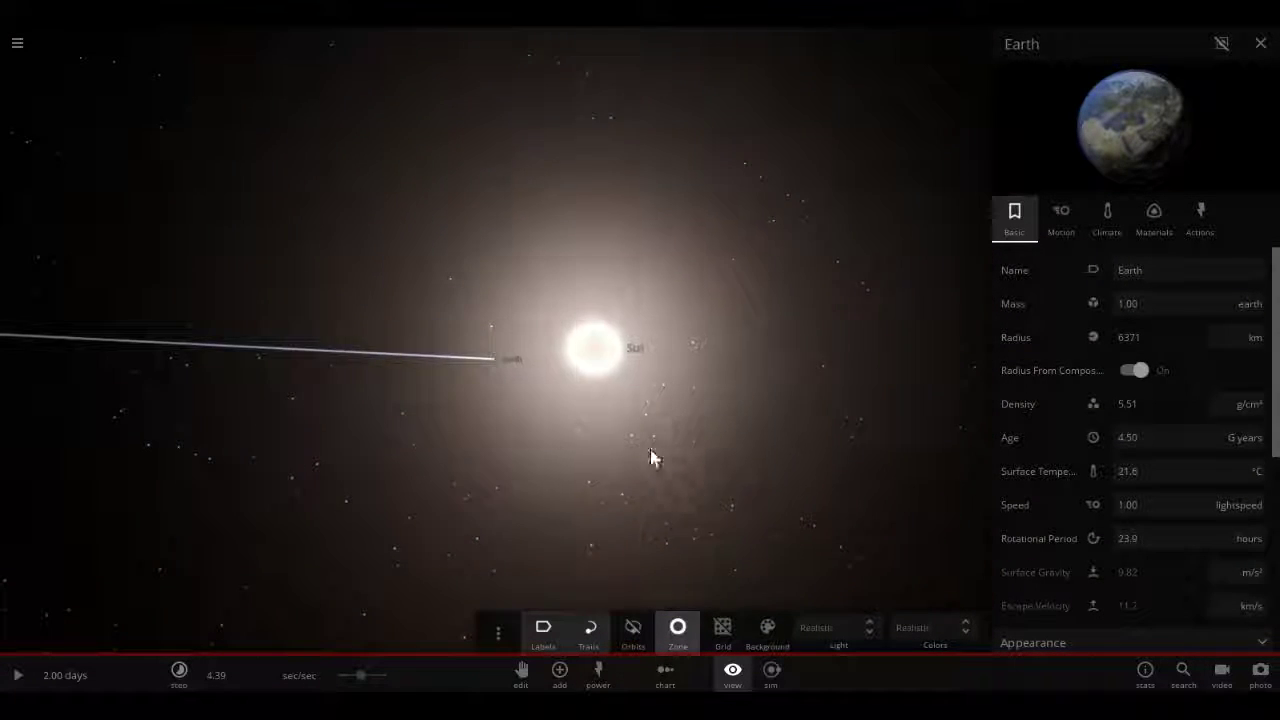
pyautogui.scroll(8, 651, 468)
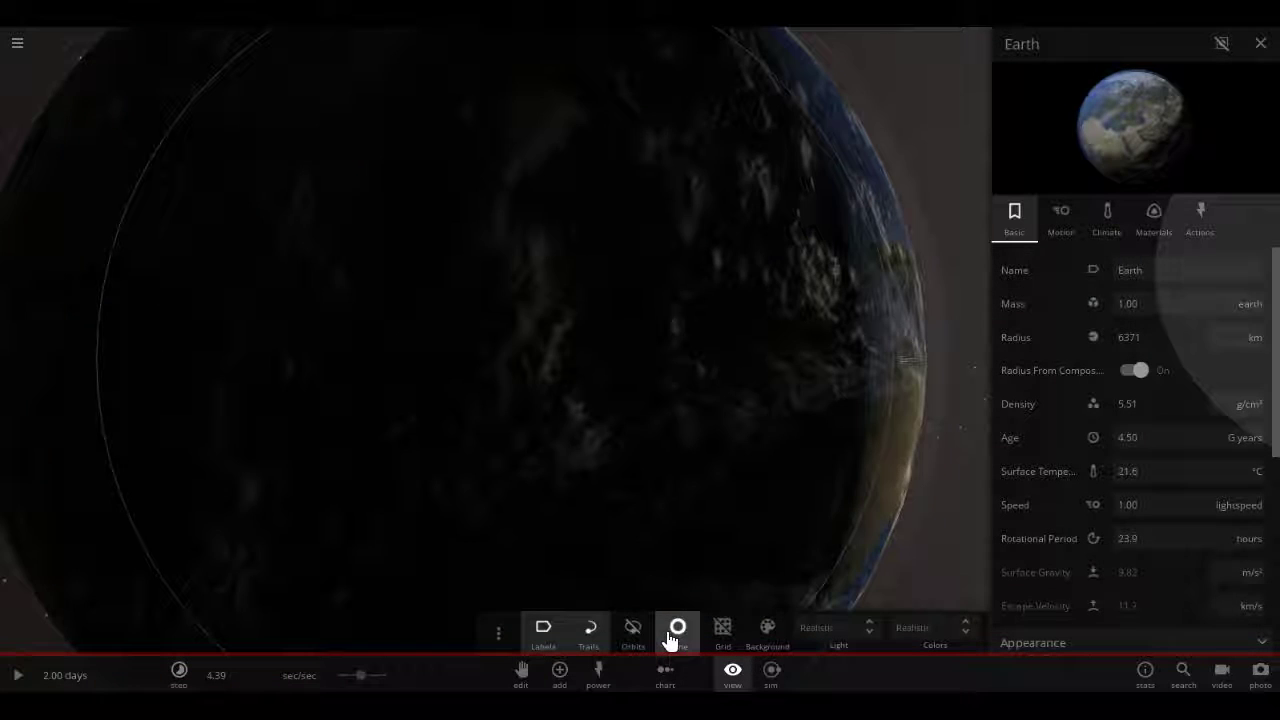
pyautogui.scroll(-5, 620, 510)
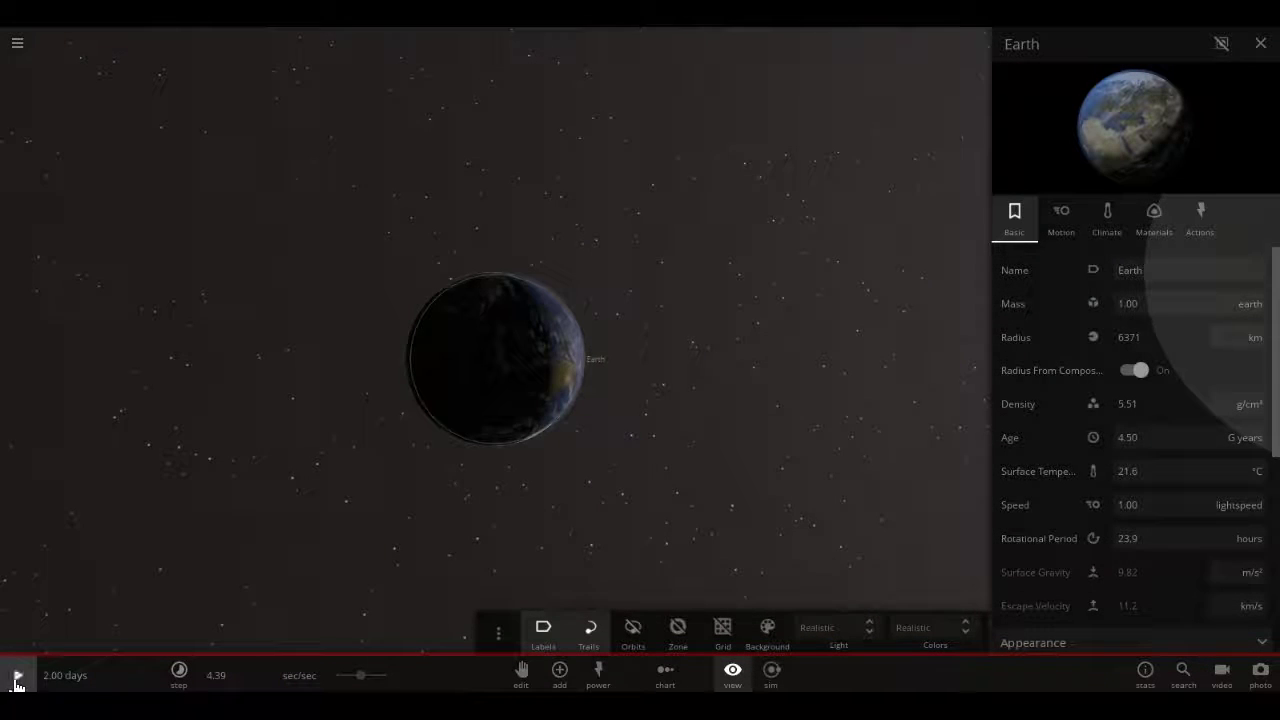
# Run the simulation and orbit around Earth as it flies off at 299792 km/s
pyautogui.click(17, 678)
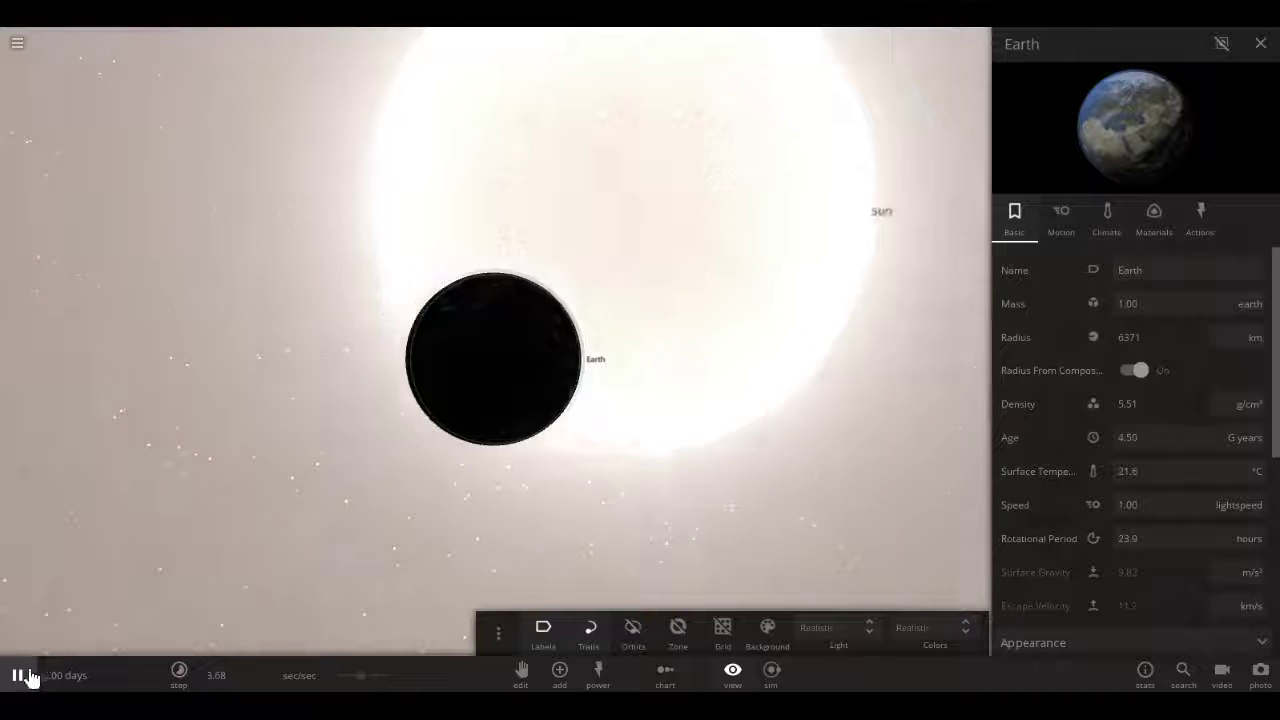
pyautogui.click(22, 676)
pyautogui.moveTo(591, 294); pyautogui.dragTo(318, 287)
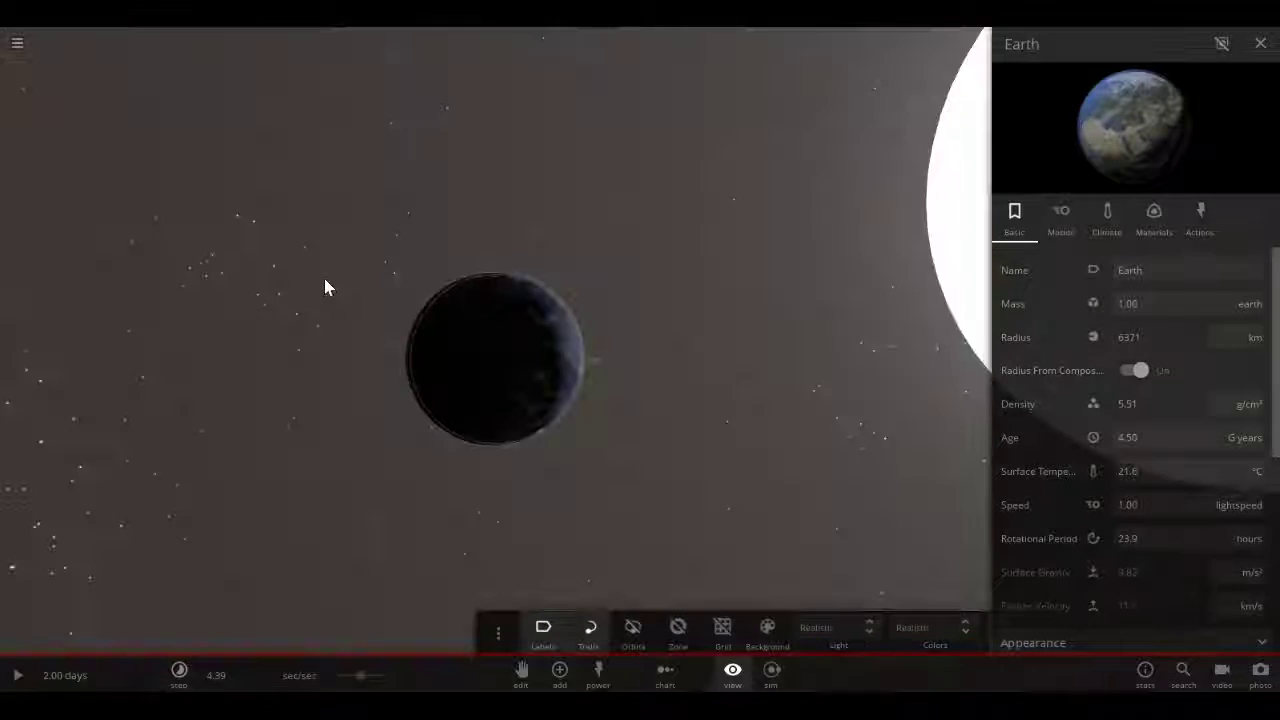
pyautogui.scroll(3, 521, 376)
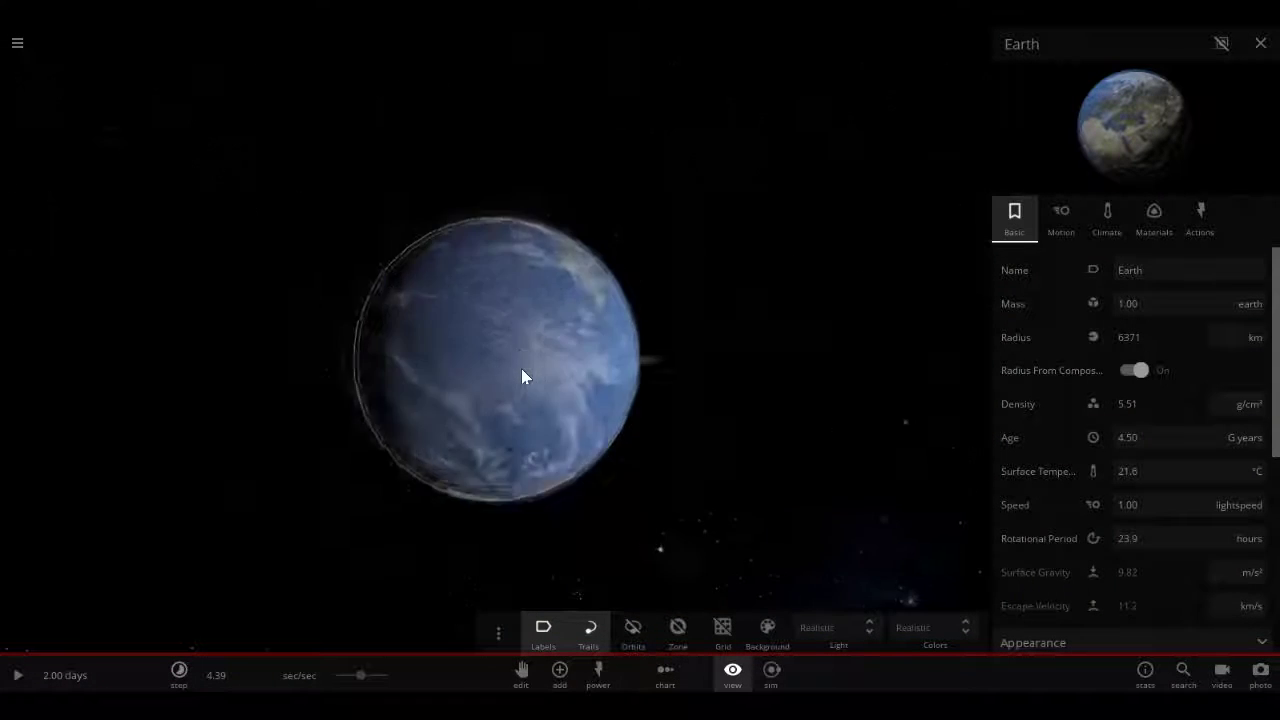
pyautogui.scroll(3, 521, 376)
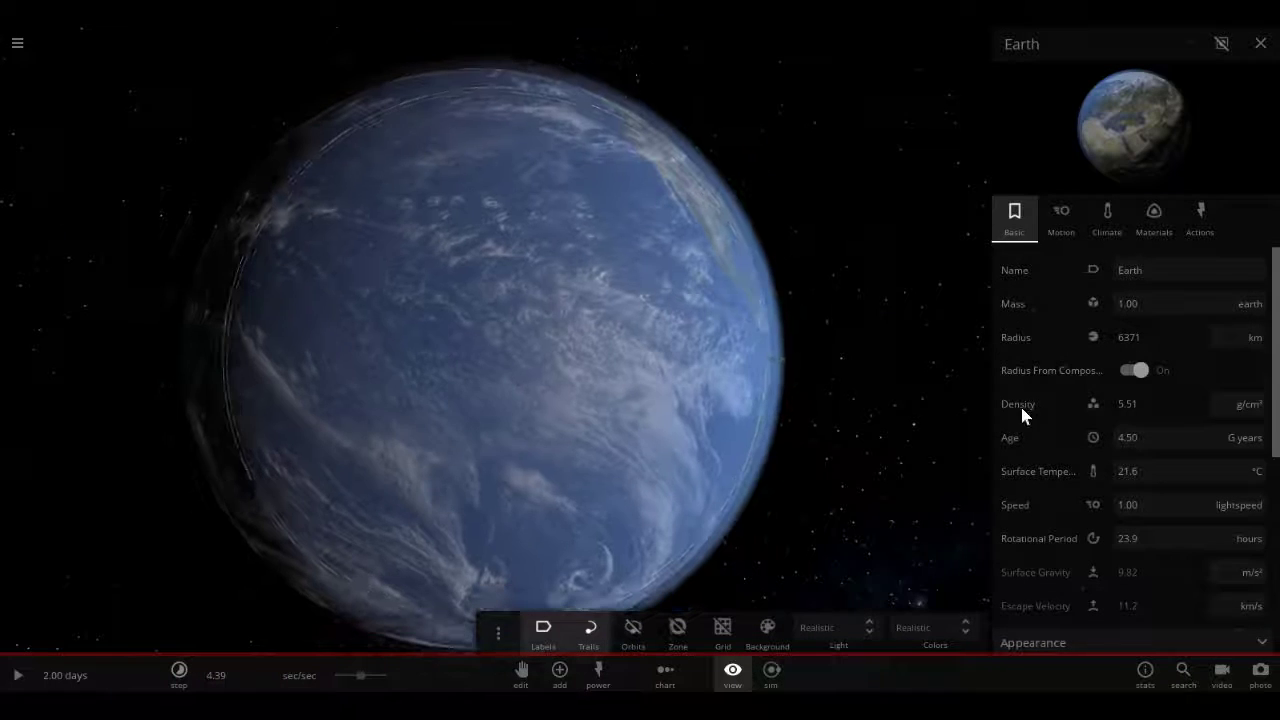
pyautogui.click(17, 675)
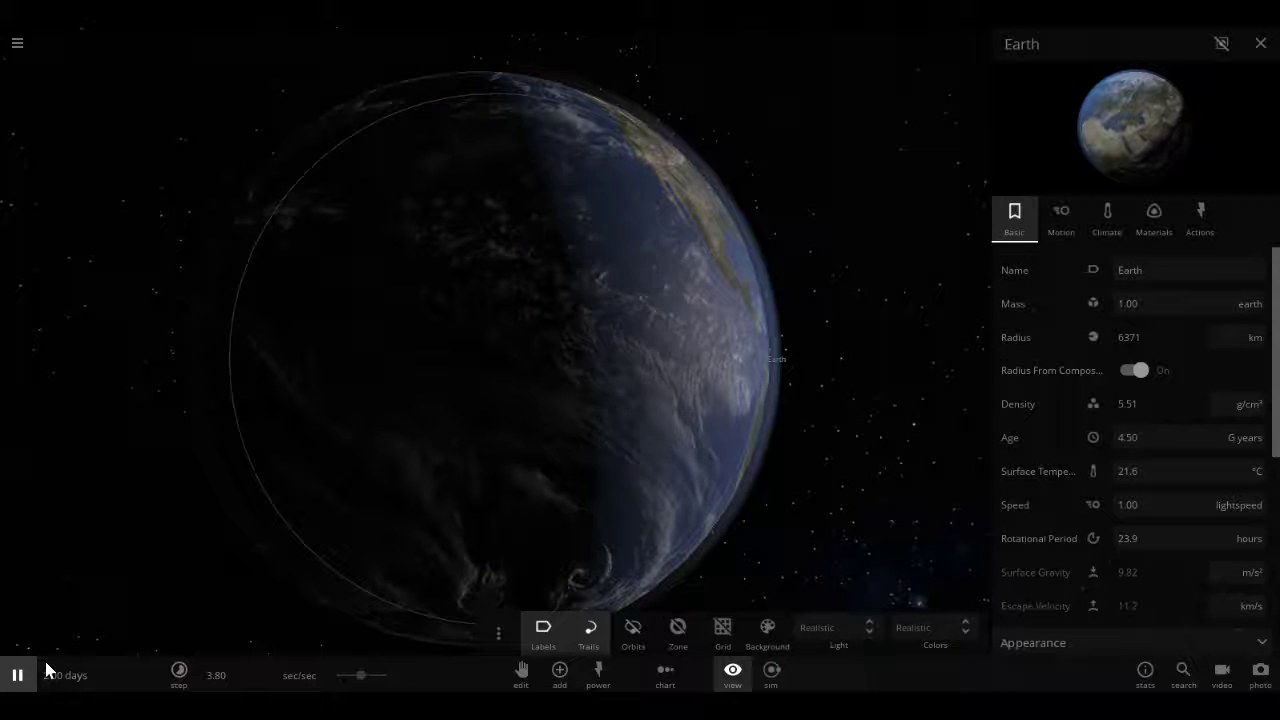
pyautogui.moveTo(452, 416)
pyautogui.mouseDown()
pyautogui.moveTo(523, 180)
pyautogui.moveTo(666, 194)
pyautogui.moveTo(591, 189)
pyautogui.moveTo(732, 268)
pyautogui.mouseUp()
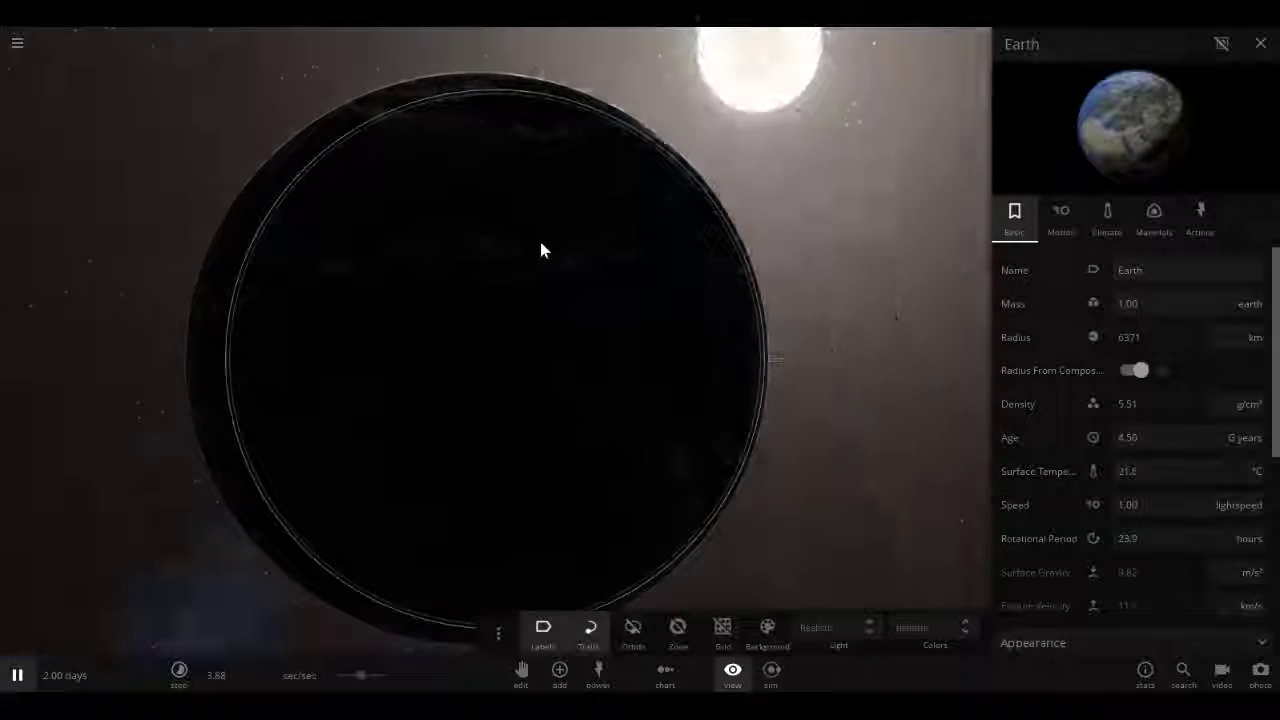
pyautogui.scroll(-5, 540, 255)
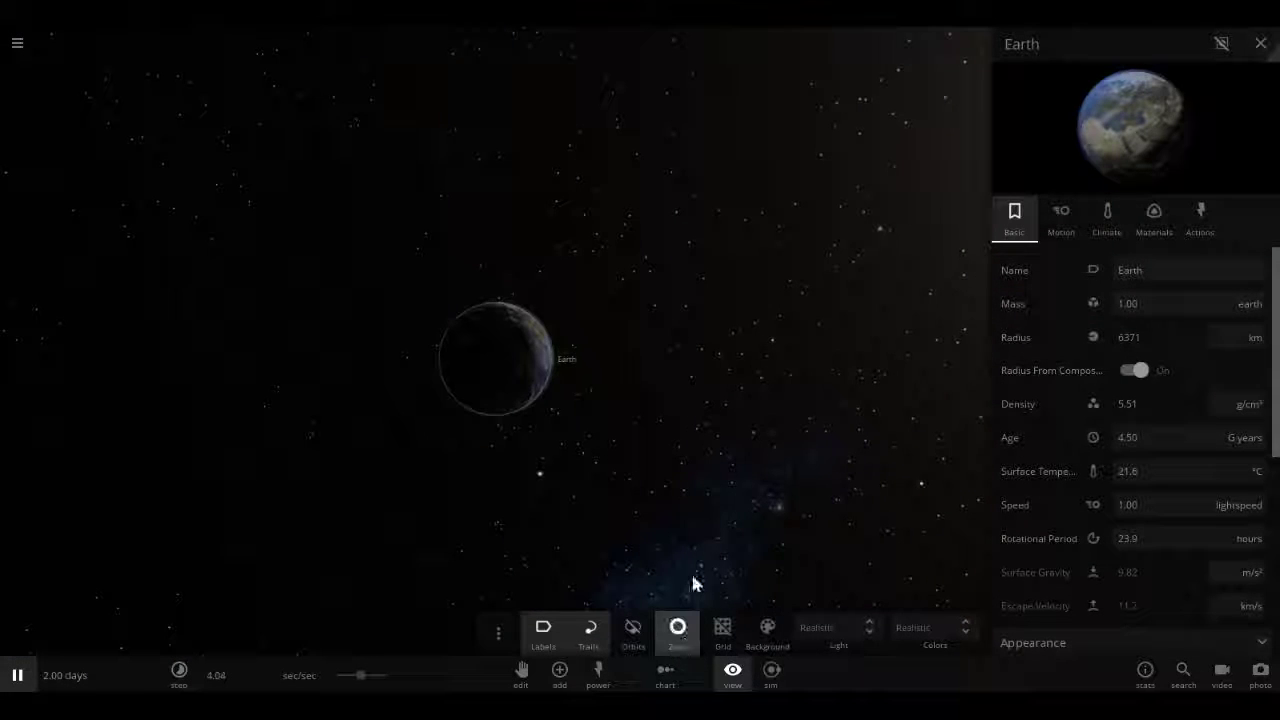
pyautogui.scroll(-10, 648, 346)
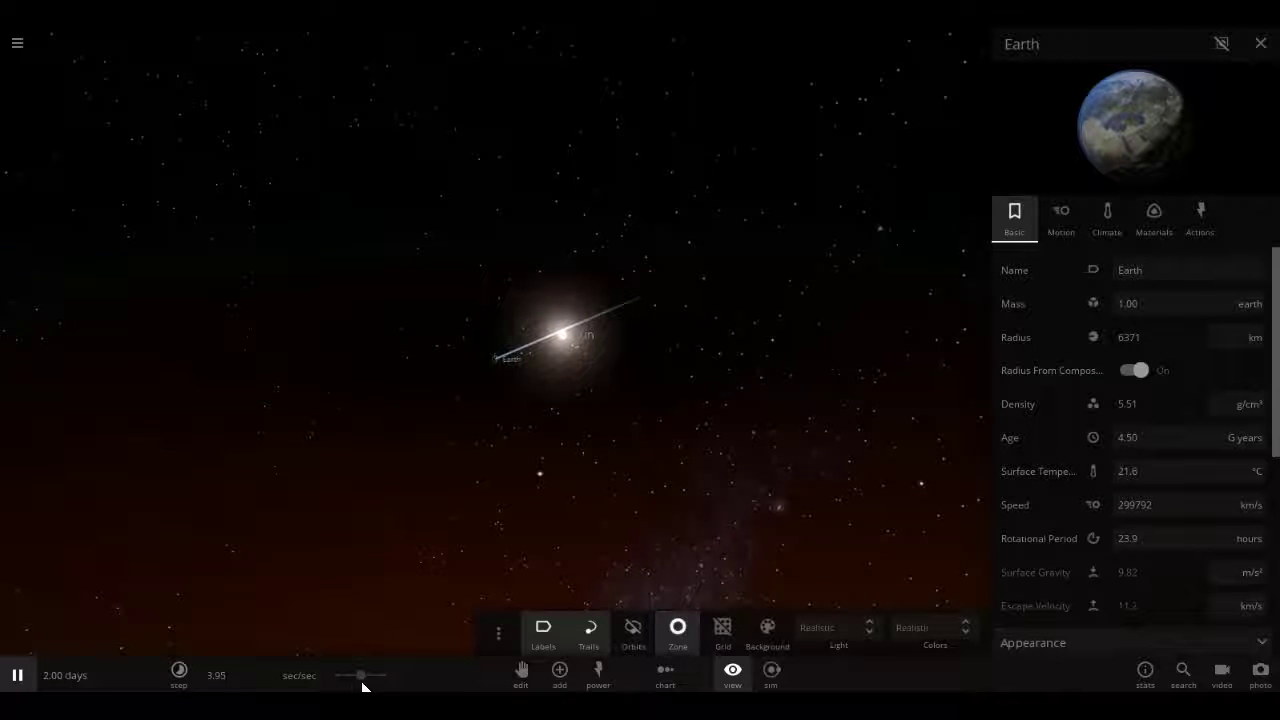
# Speed up time and follow Earth's light-speed flight, orbiting to its sunlit side
pyautogui.moveTo(367, 682)
pyautogui.mouseDown()
pyautogui.moveTo(379, 683)
pyautogui.moveTo(353, 690)
pyautogui.mouseUp()
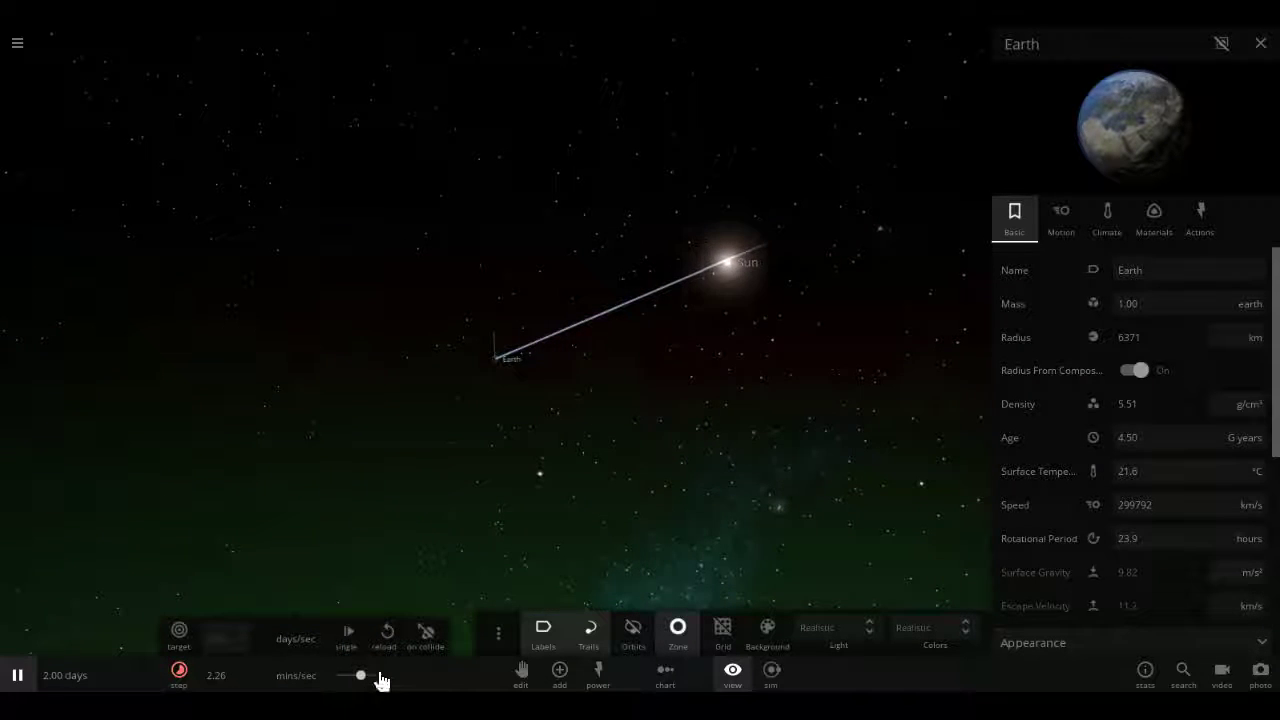
pyautogui.click(18, 677)
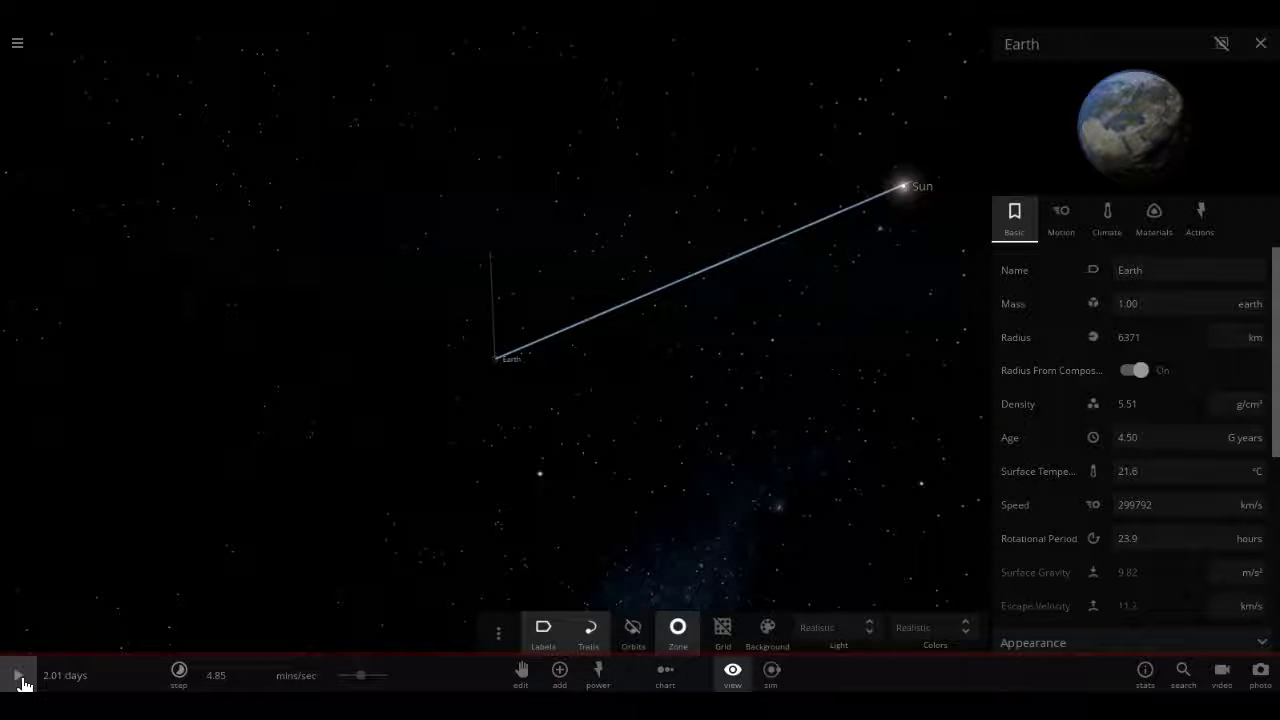
pyautogui.click(20, 678)
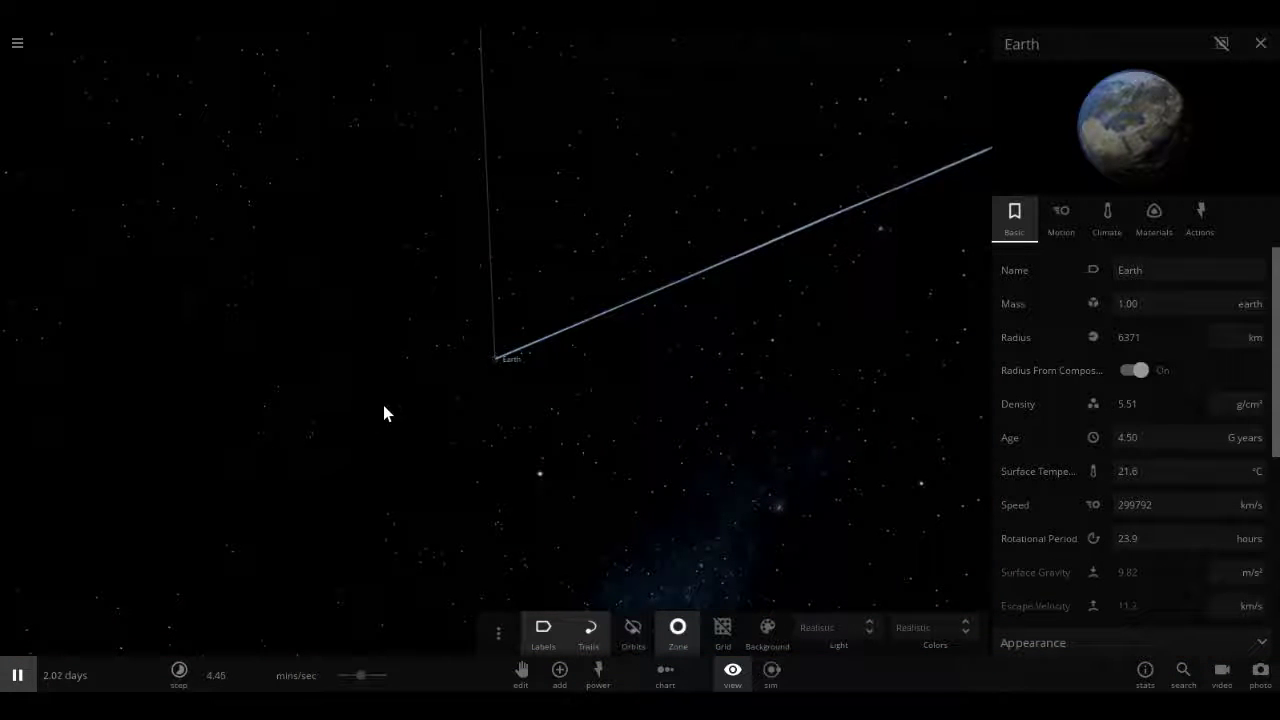
pyautogui.scroll(5, 396, 399)
pyautogui.scroll(-5, 417, 407)
pyautogui.moveTo(498, 404); pyautogui.dragTo(260, 398)
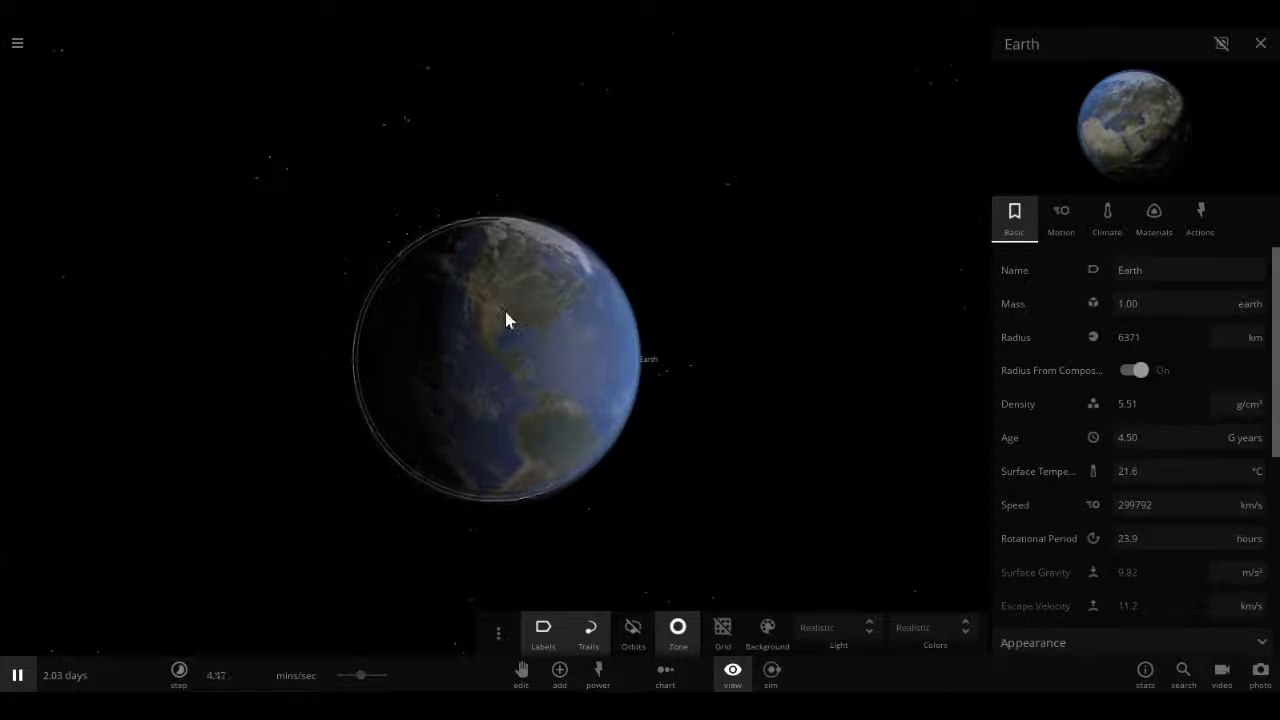
pyautogui.moveTo(375, 680)
pyautogui.mouseDown()
pyautogui.moveTo(391, 680)
pyautogui.moveTo(374, 677)
pyautogui.mouseUp()
pyautogui.scroll(-3, 281, 494)
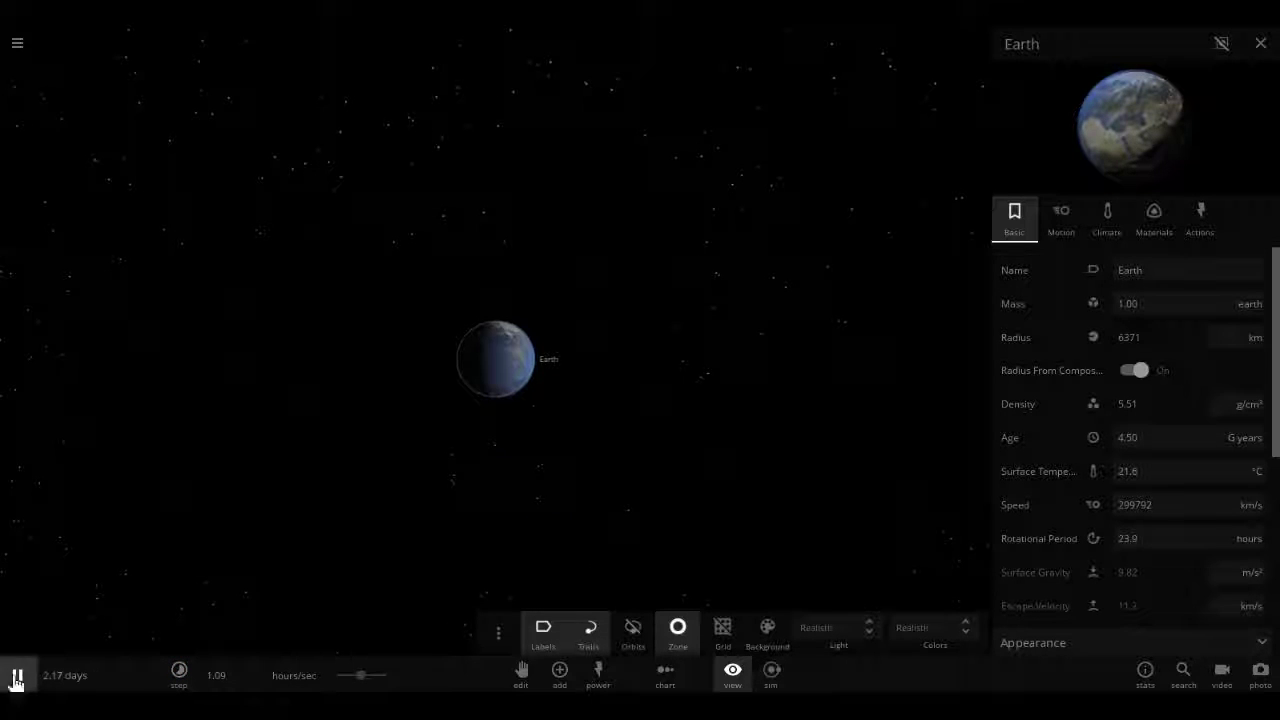
# Pause, bring Earth's dark side and the Sun into view, select the Sun, and open the main menu
pyautogui.click(16, 680)
pyautogui.moveTo(331, 410)
pyautogui.mouseDown()
pyautogui.moveTo(737, 346)
pyautogui.moveTo(710, 378)
pyautogui.moveTo(650, 388)
pyautogui.mouseUp()
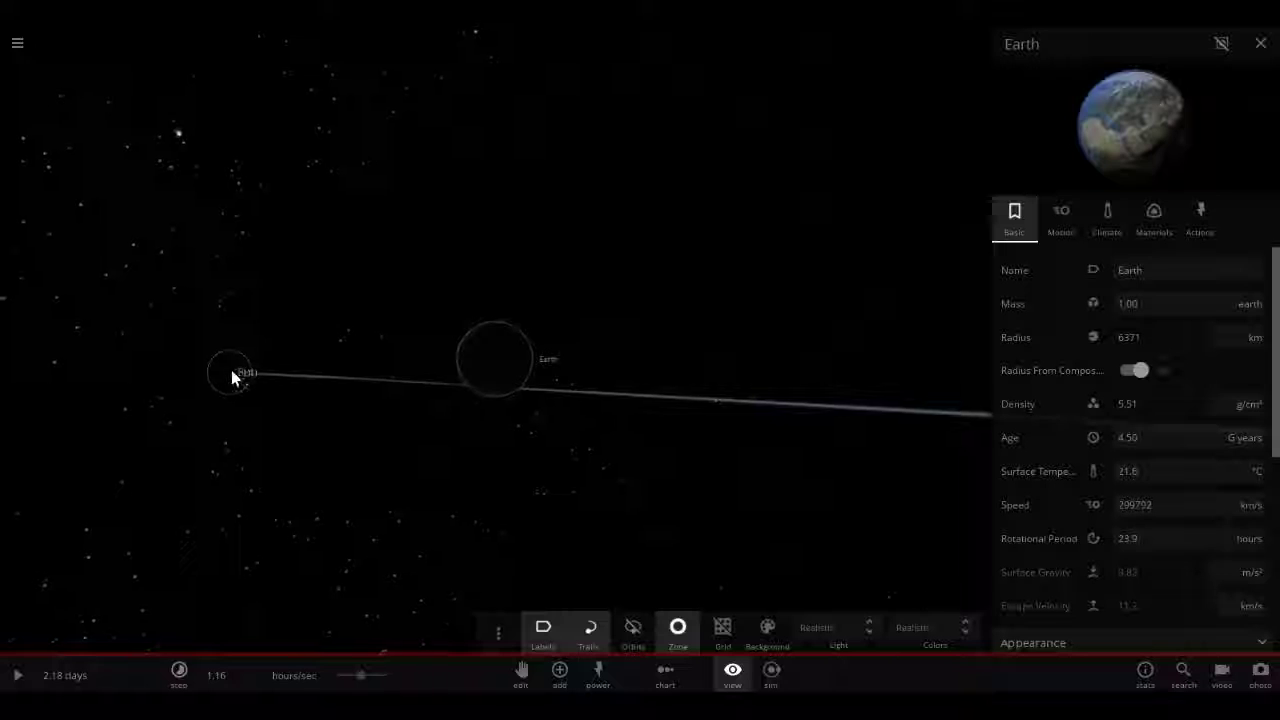
pyautogui.click(231, 371)
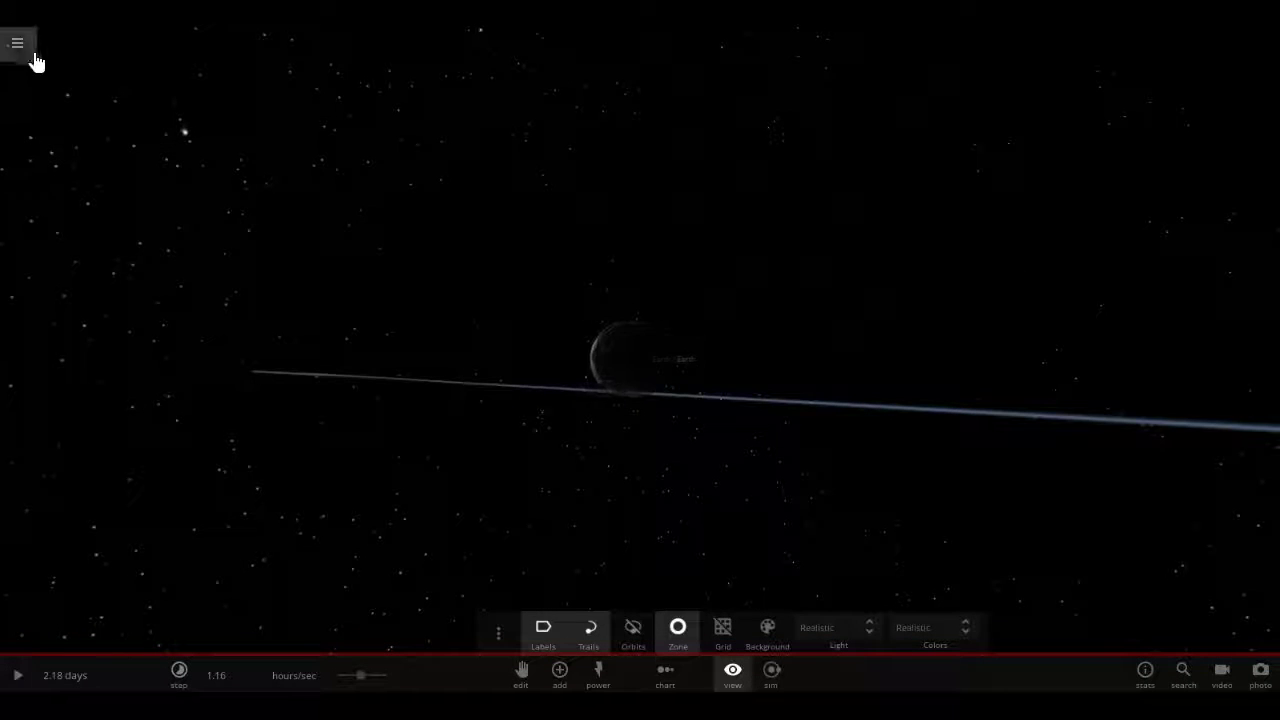
pyautogui.click(20, 45)
# Start a new simulation and pick Random Asteroid in Launch mode from the Add catalogue
pyautogui.click(53, 266)
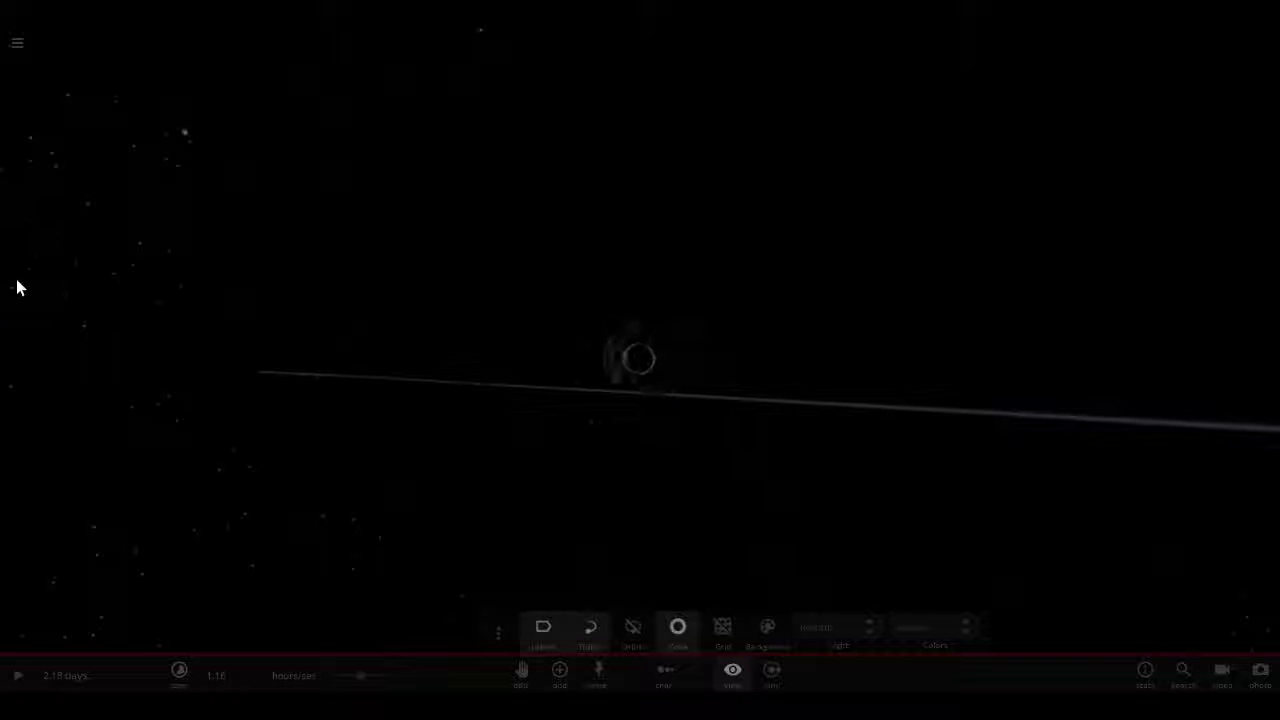
pyautogui.click(567, 684)
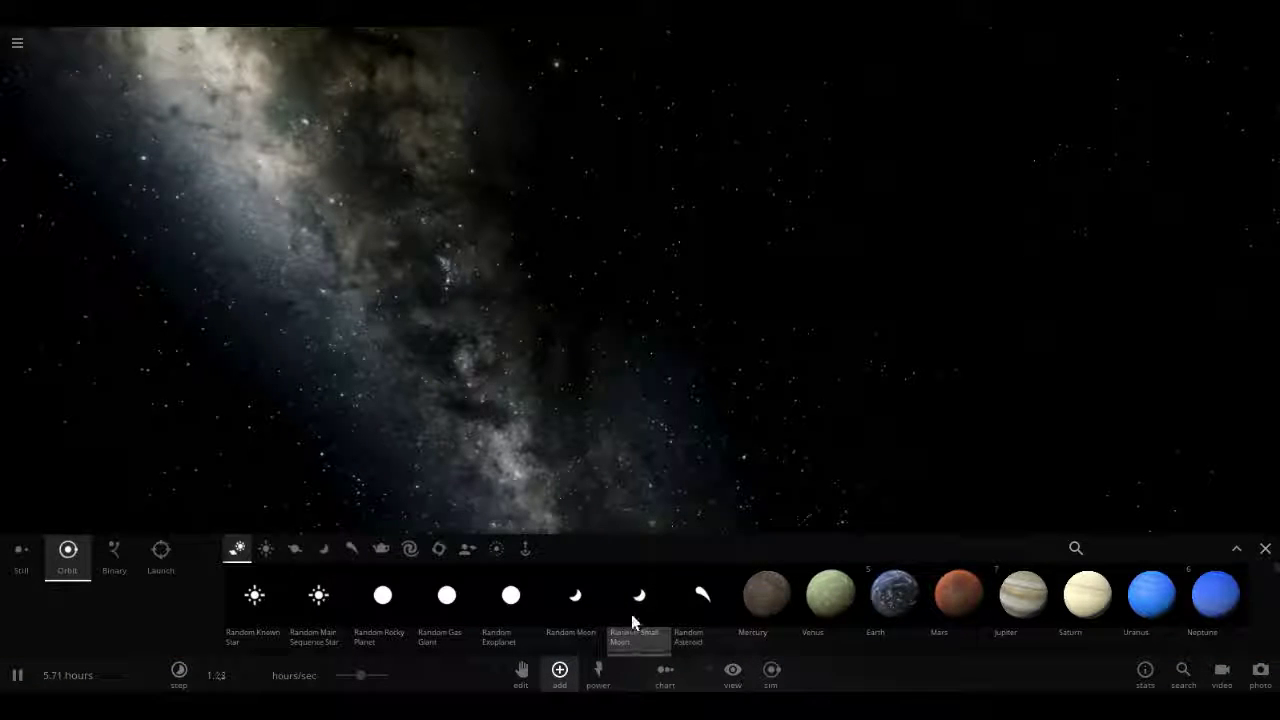
pyautogui.scroll(5, 621, 380)
pyautogui.scroll(-2, 640, 300)
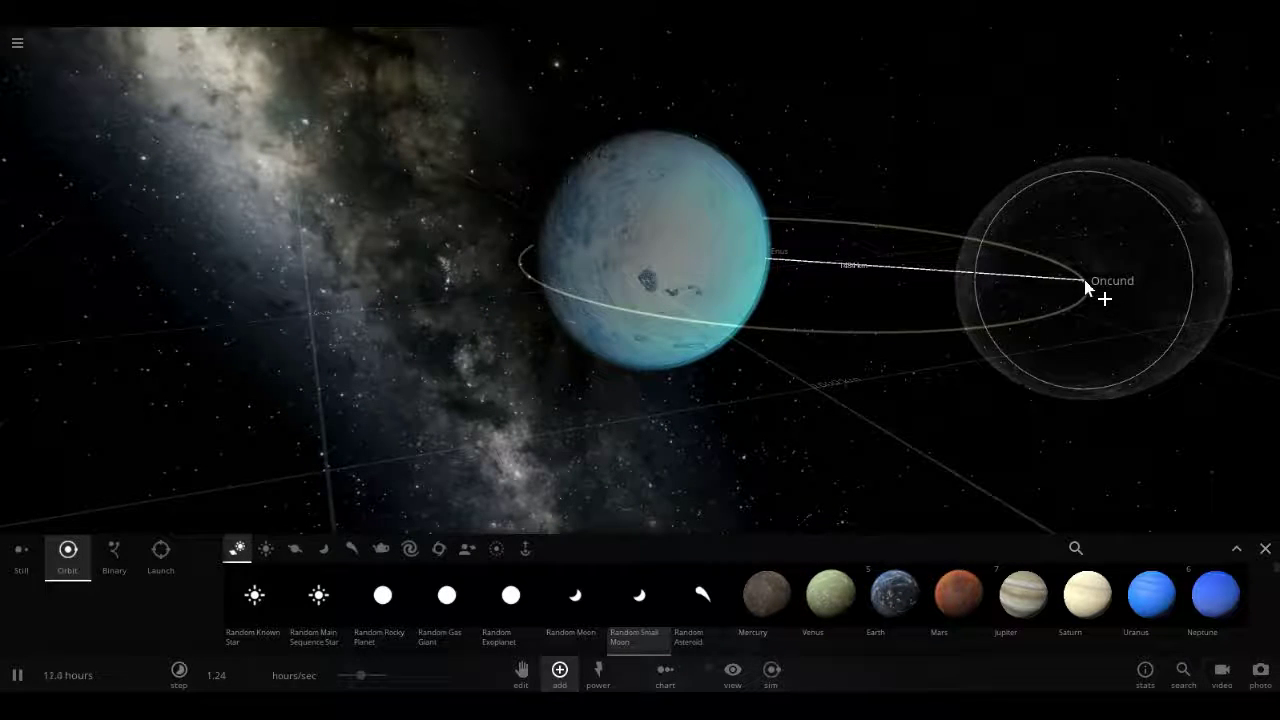
pyautogui.scroll(-3, 800, 430)
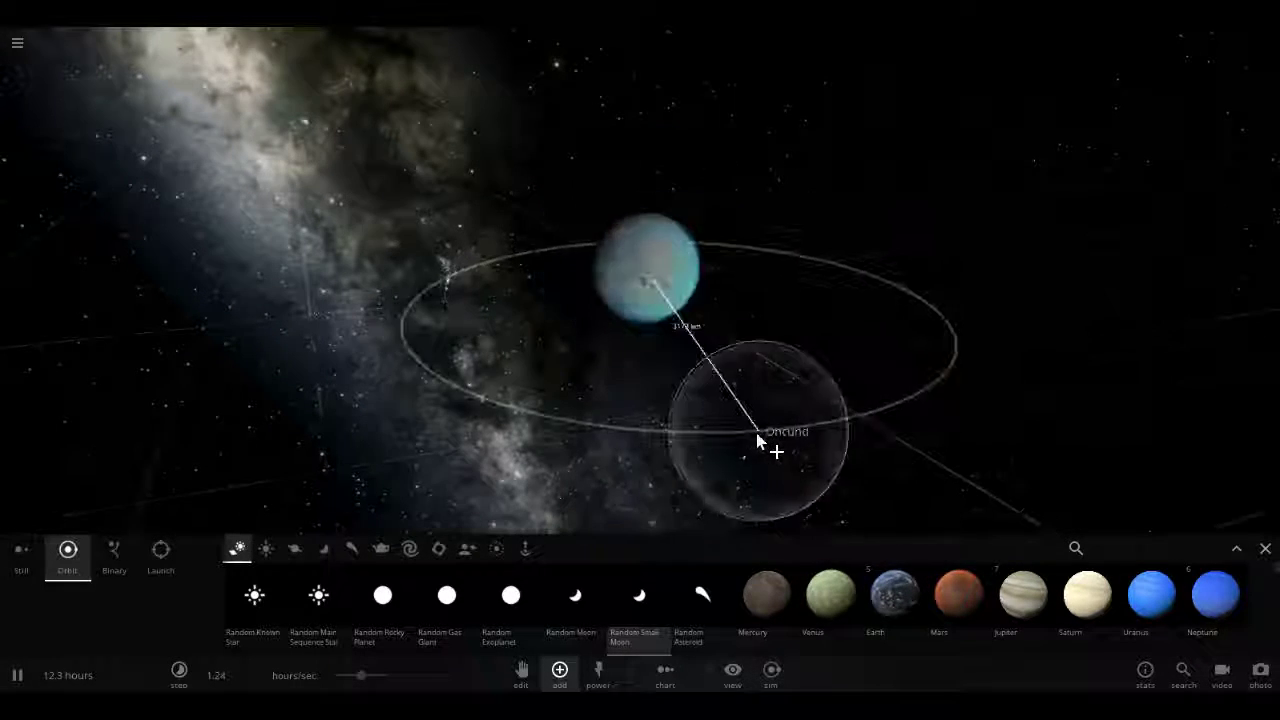
pyautogui.click(163, 567)
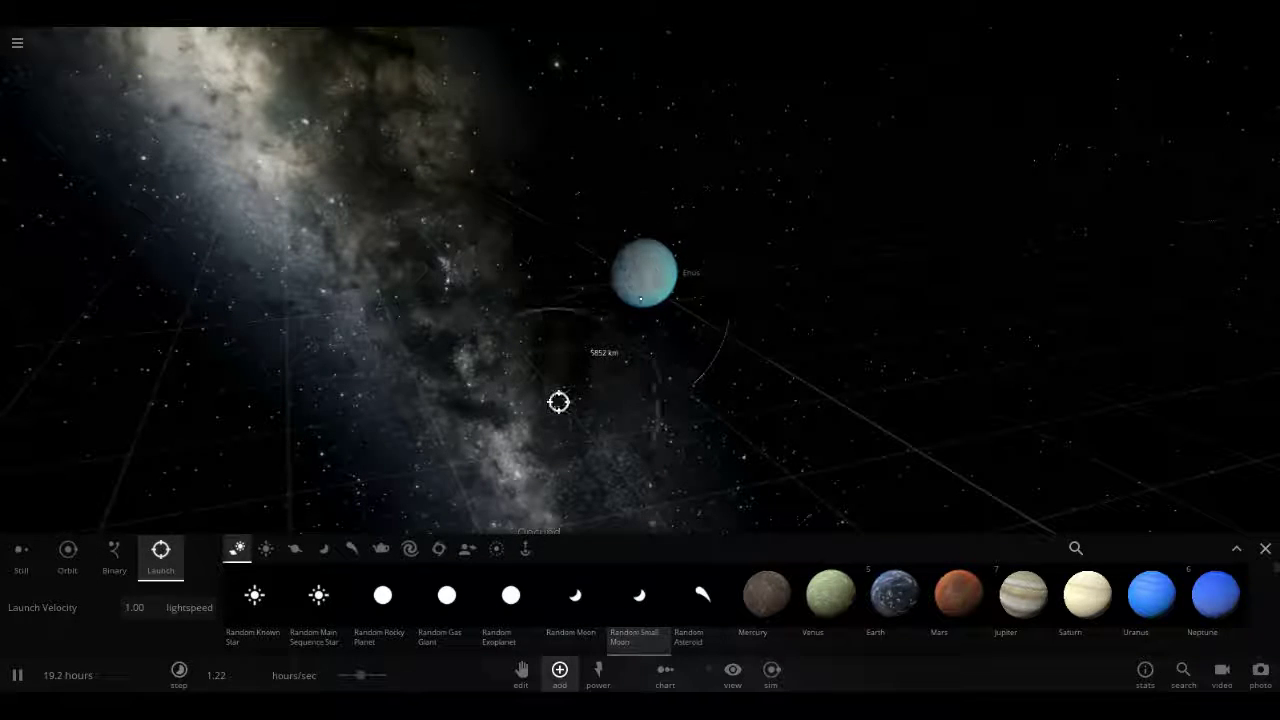
pyautogui.click(690, 613)
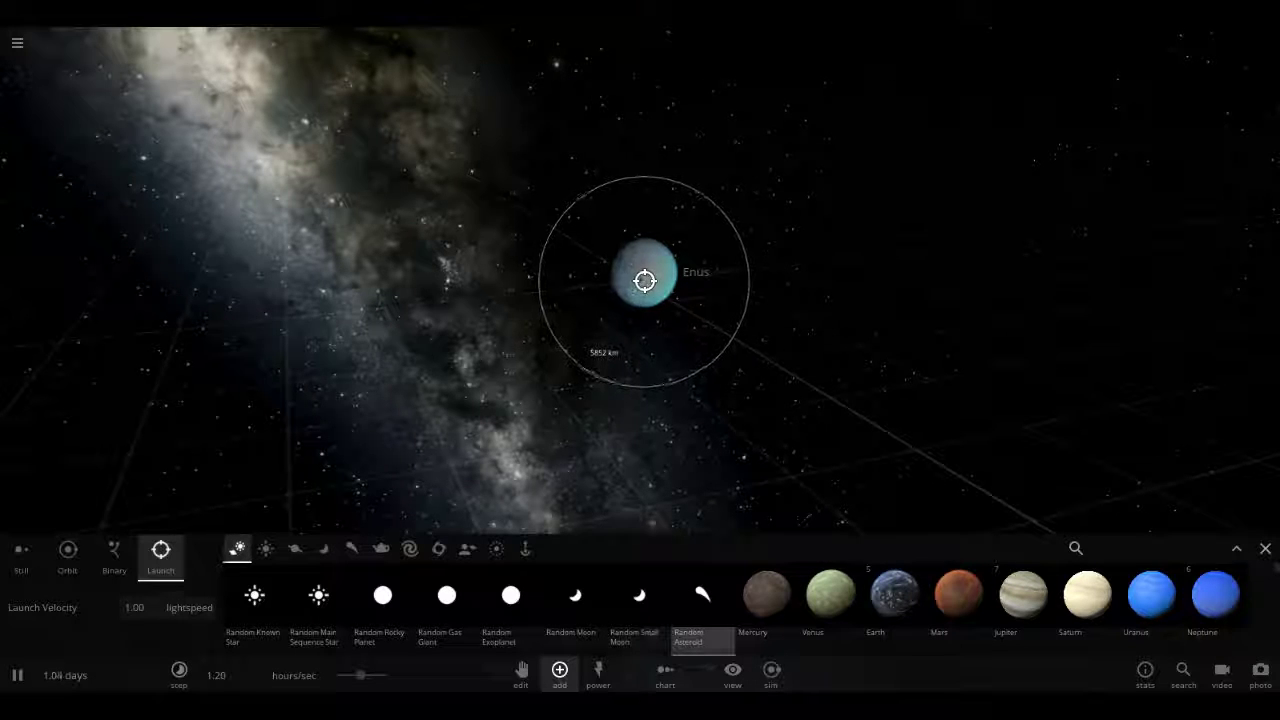
# Launch the asteroid into Enus, then place a stationary Earth near the centre of view
pyautogui.click(651, 294)
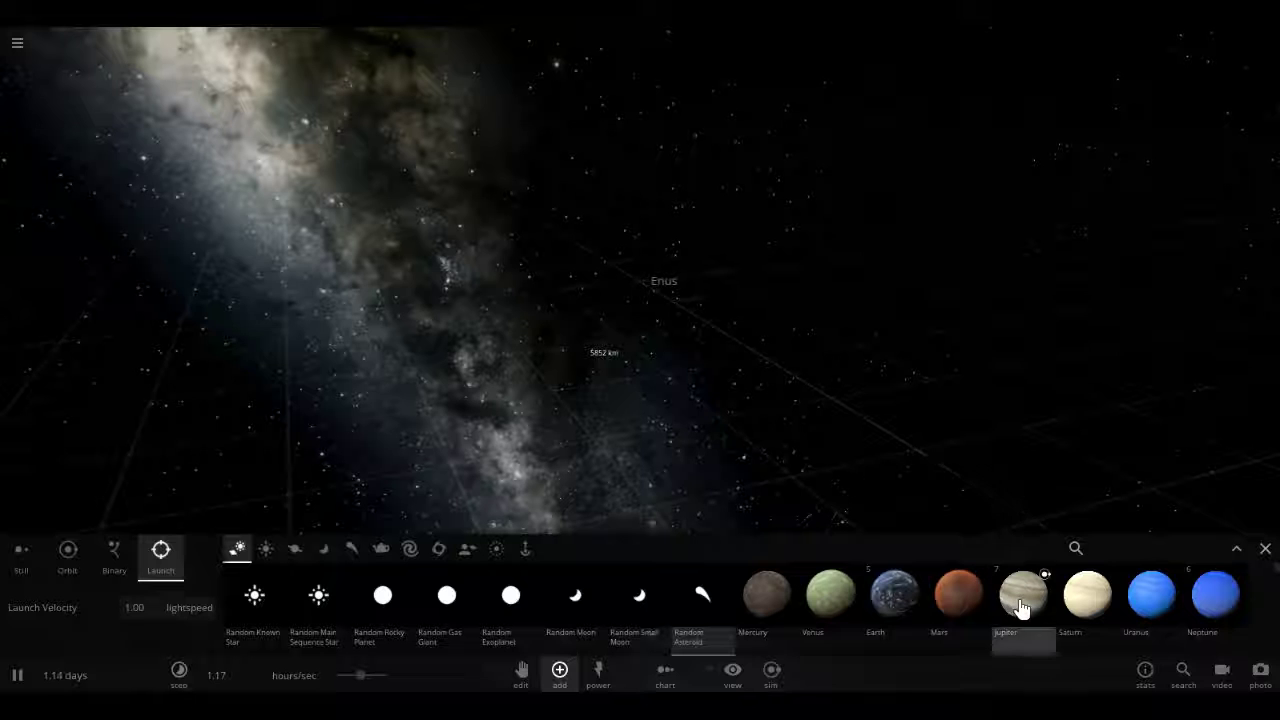
pyautogui.click(1267, 550)
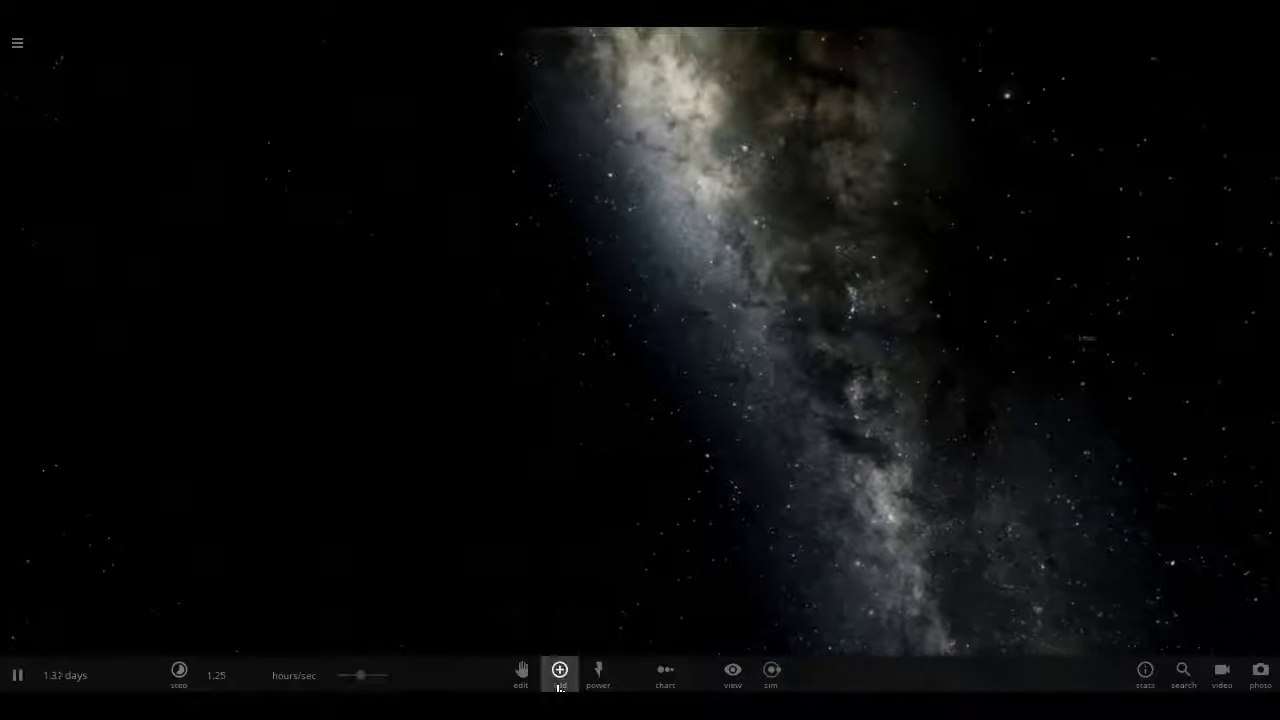
pyautogui.click(559, 687)
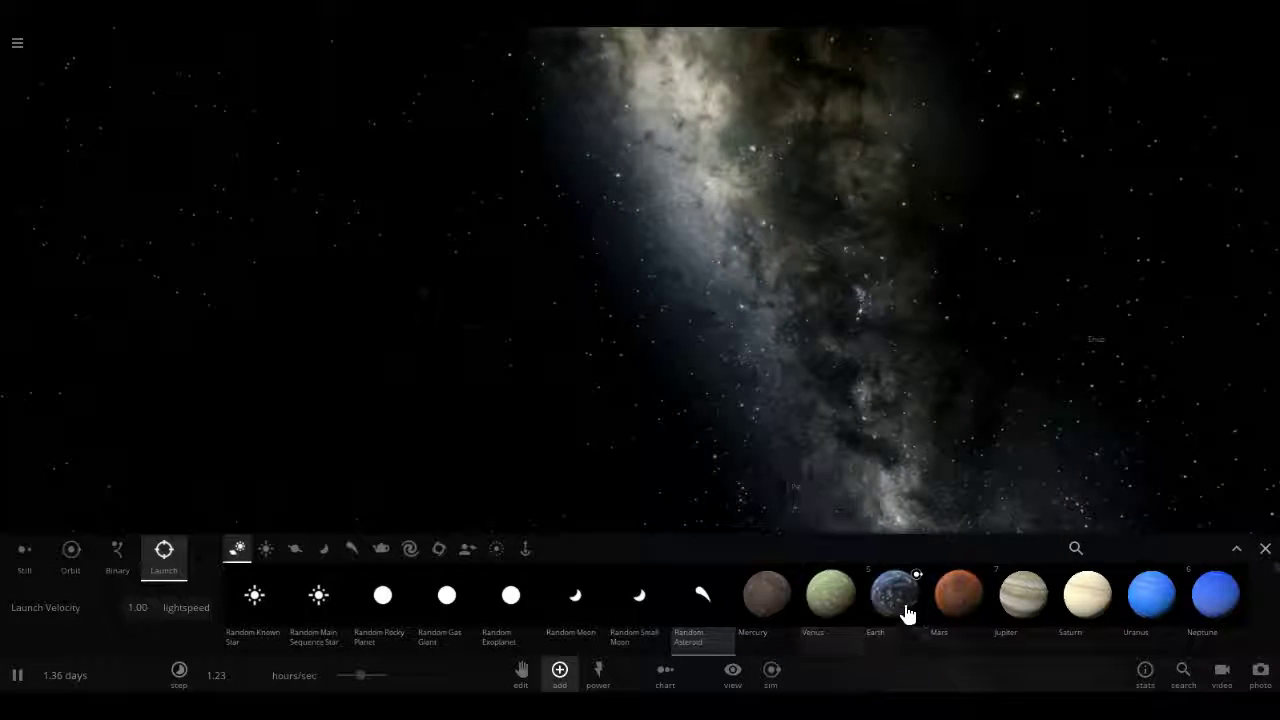
pyautogui.click(893, 597)
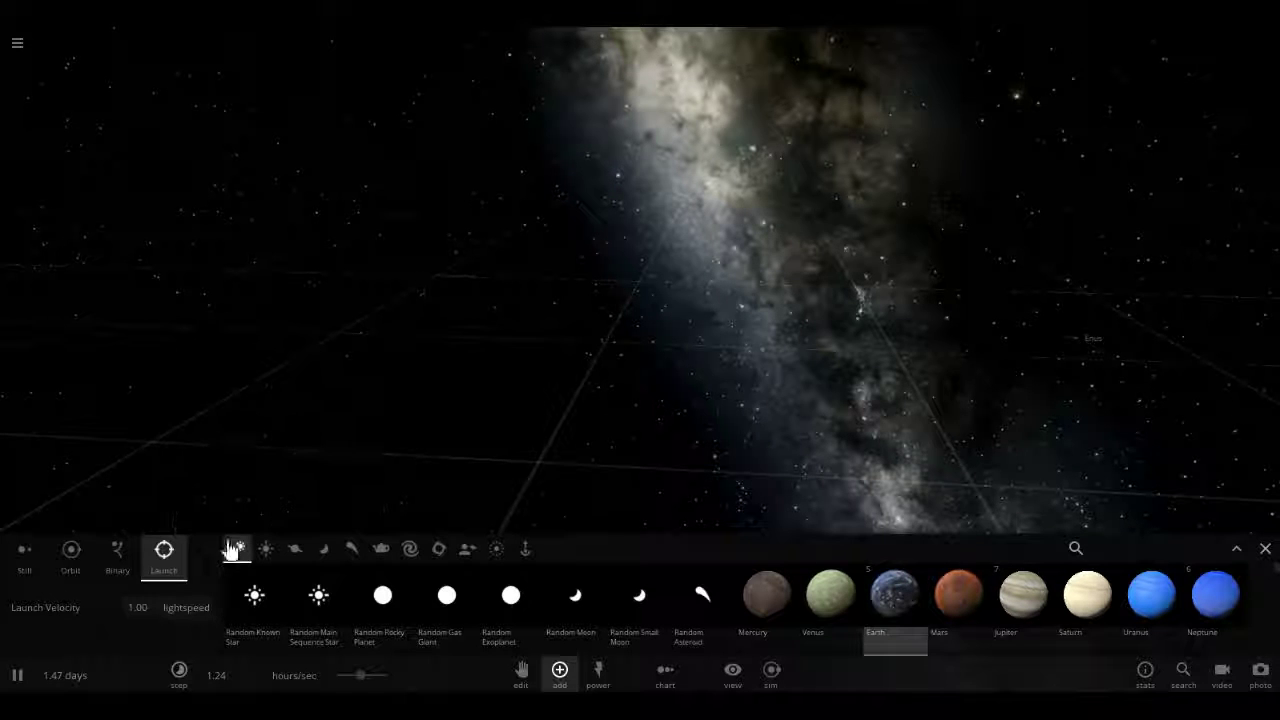
pyautogui.click(35, 565)
pyautogui.click(663, 290)
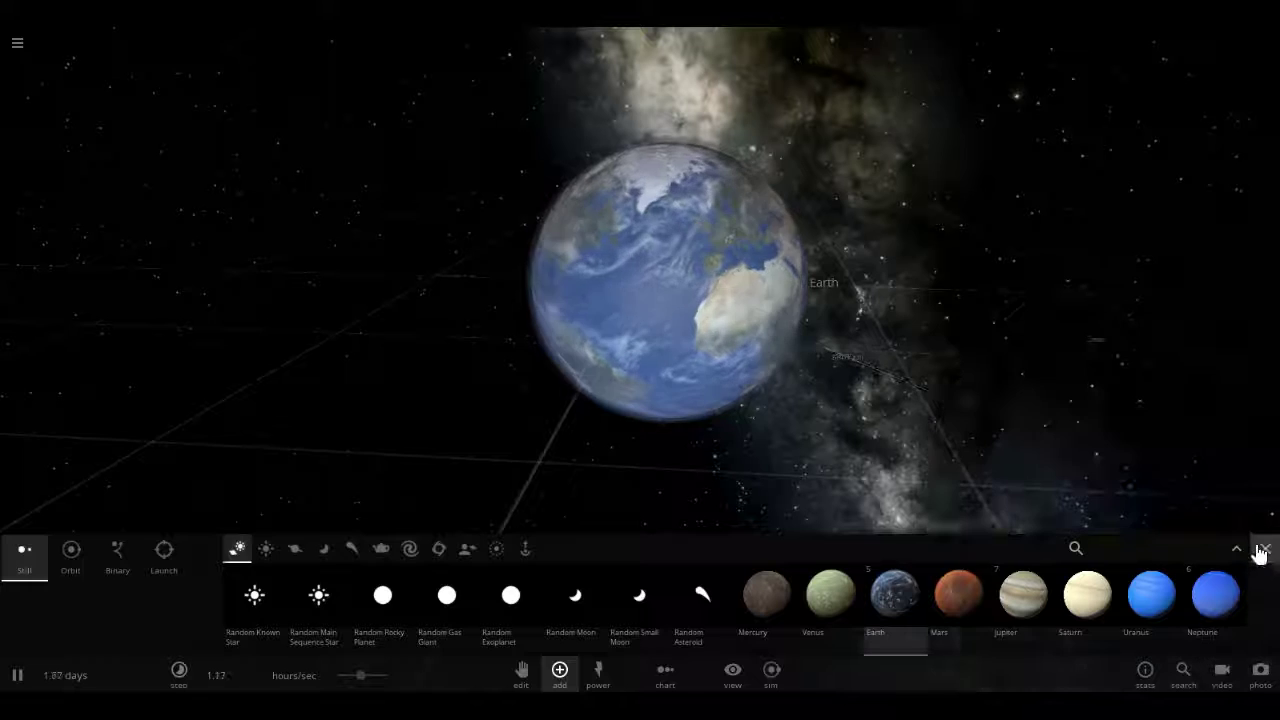
# Reopen the Add catalogue and slow time to about 1.46 sec/sec
pyautogui.click(1260, 553)
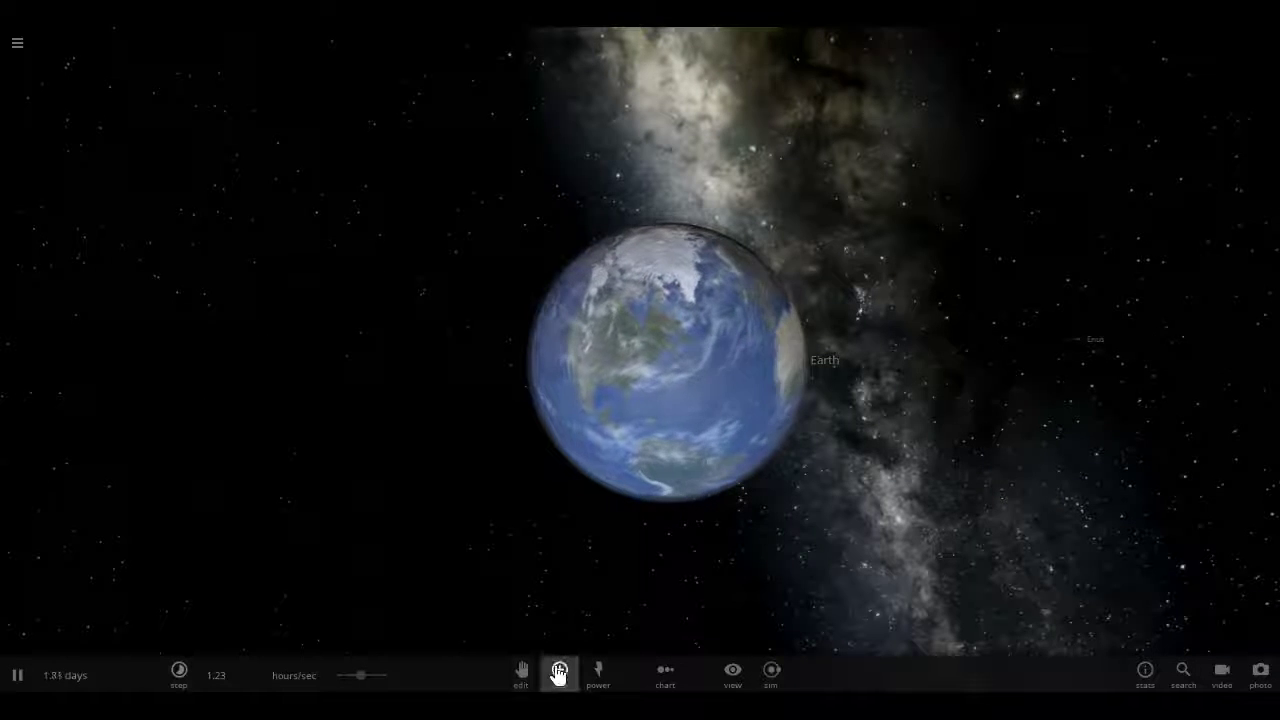
pyautogui.click(558, 675)
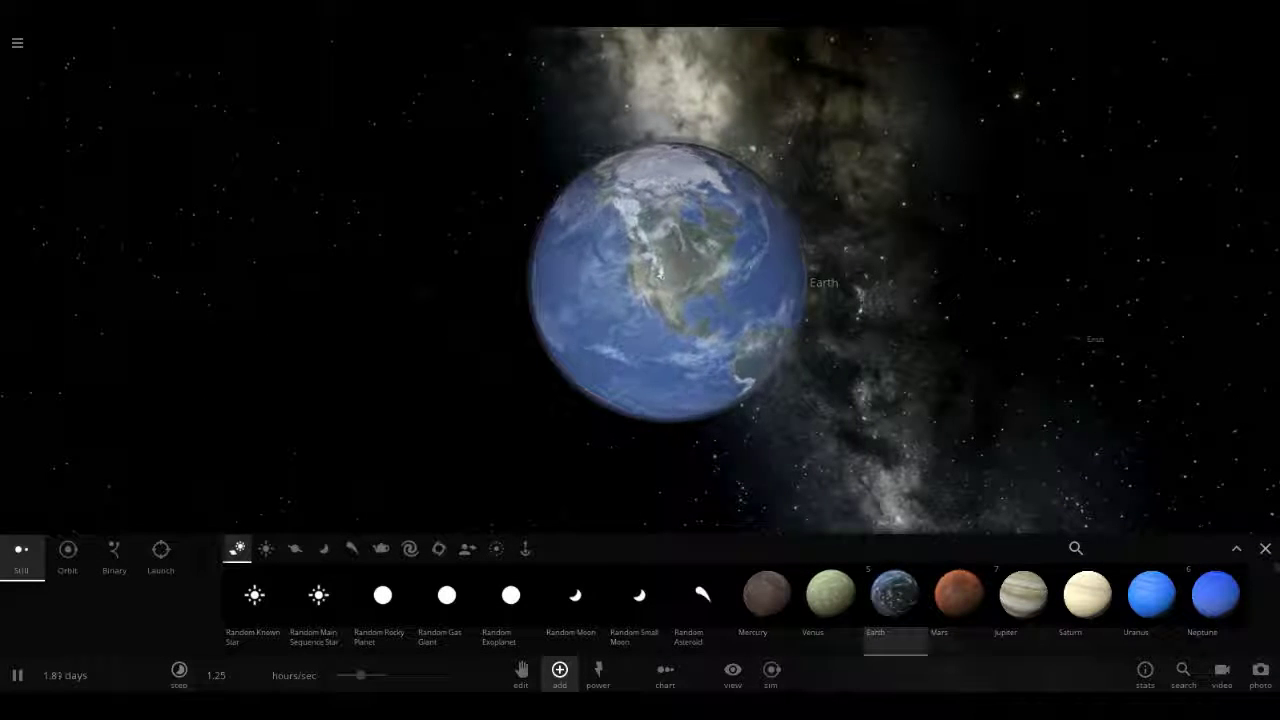
pyautogui.moveTo(358, 676); pyautogui.dragTo(335, 677)
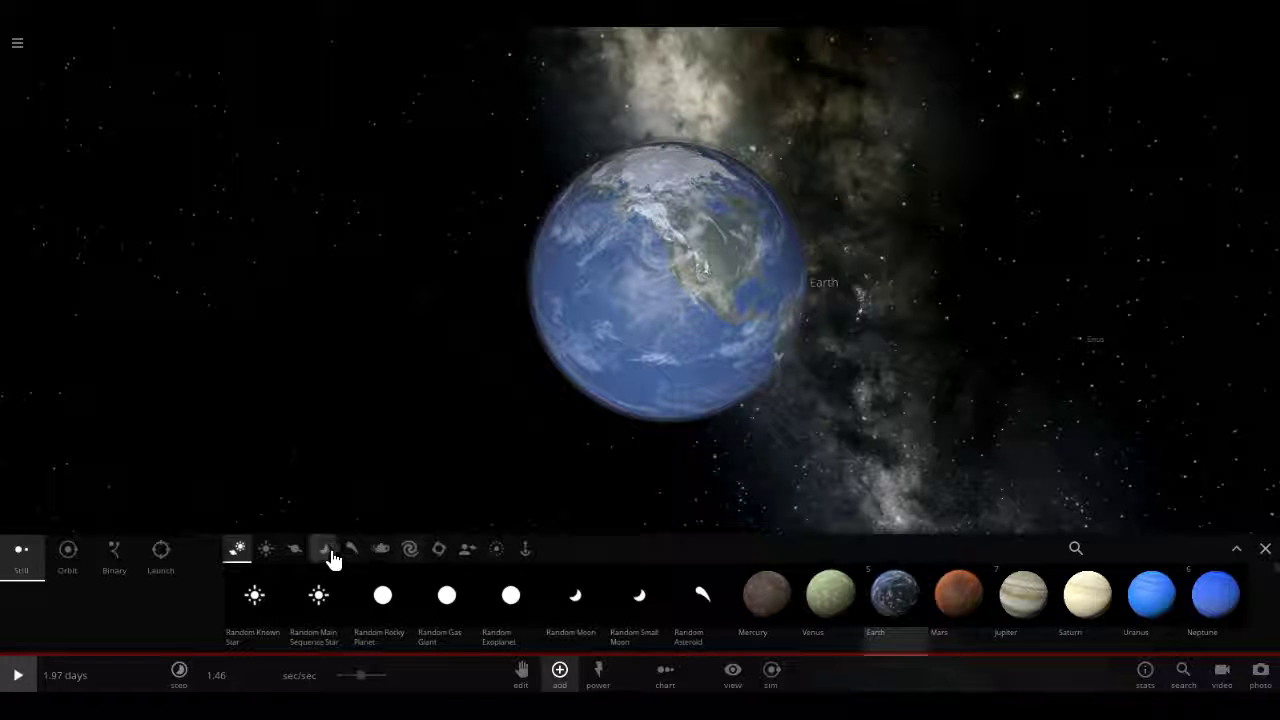
# Place a Phantom Zone object at rest to the left of Earth
pyautogui.click(380, 550)
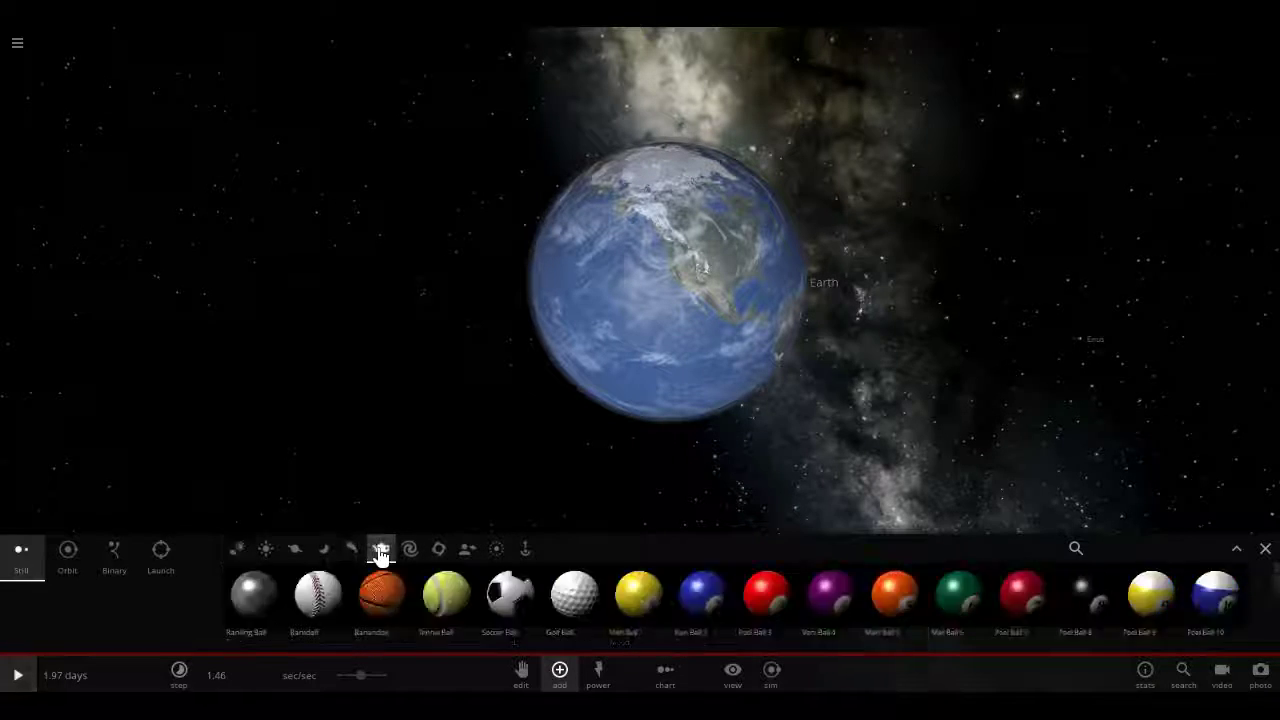
pyautogui.click(161, 578)
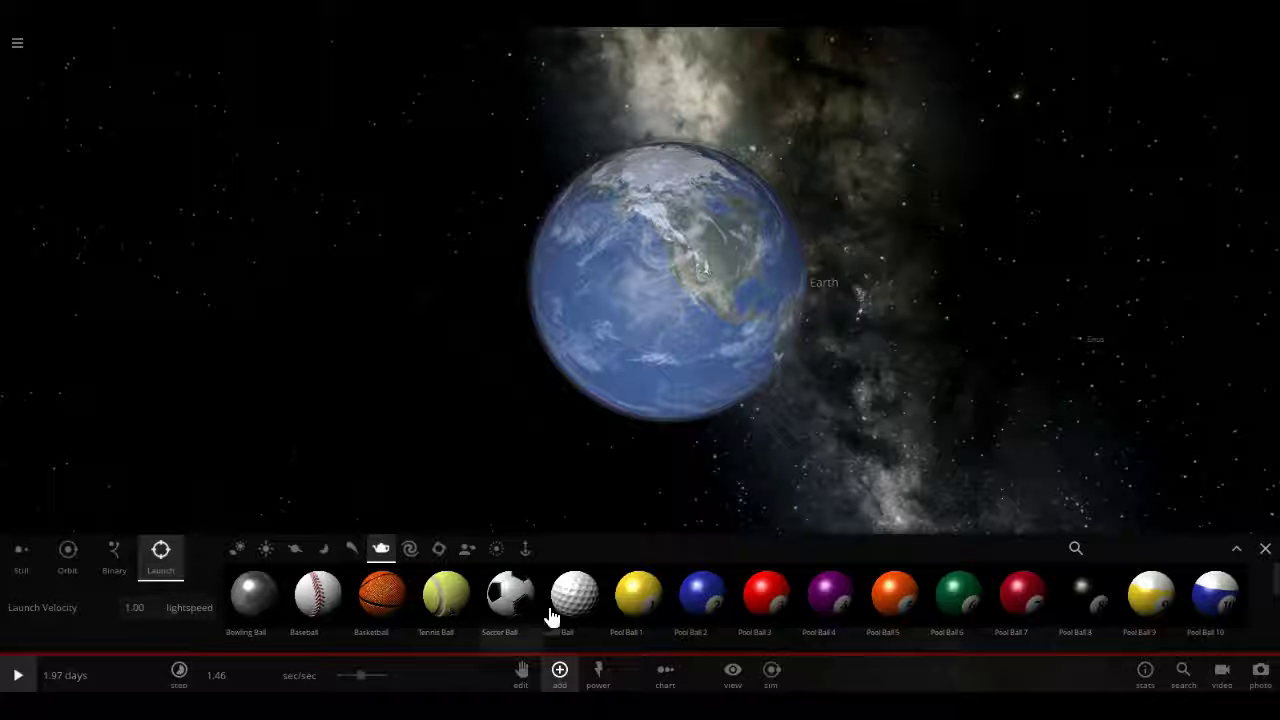
pyautogui.scroll(-3, 1037, 614)
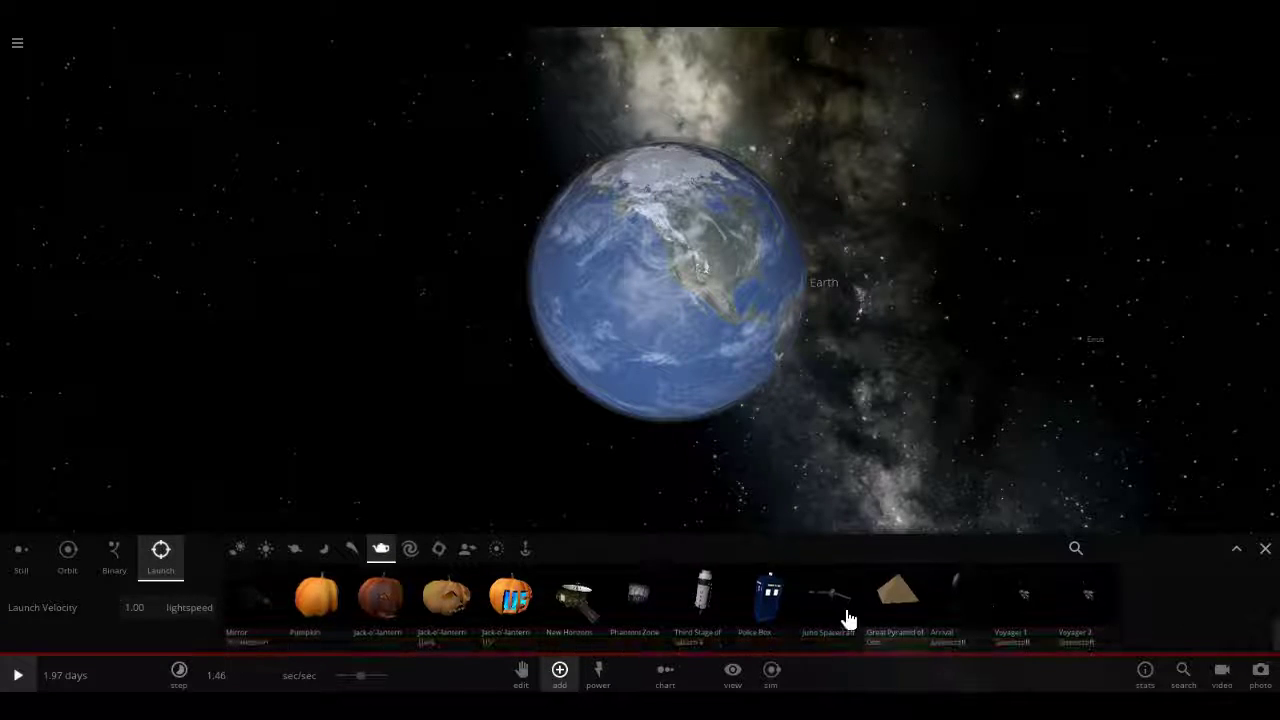
pyautogui.moveTo(551, 611)
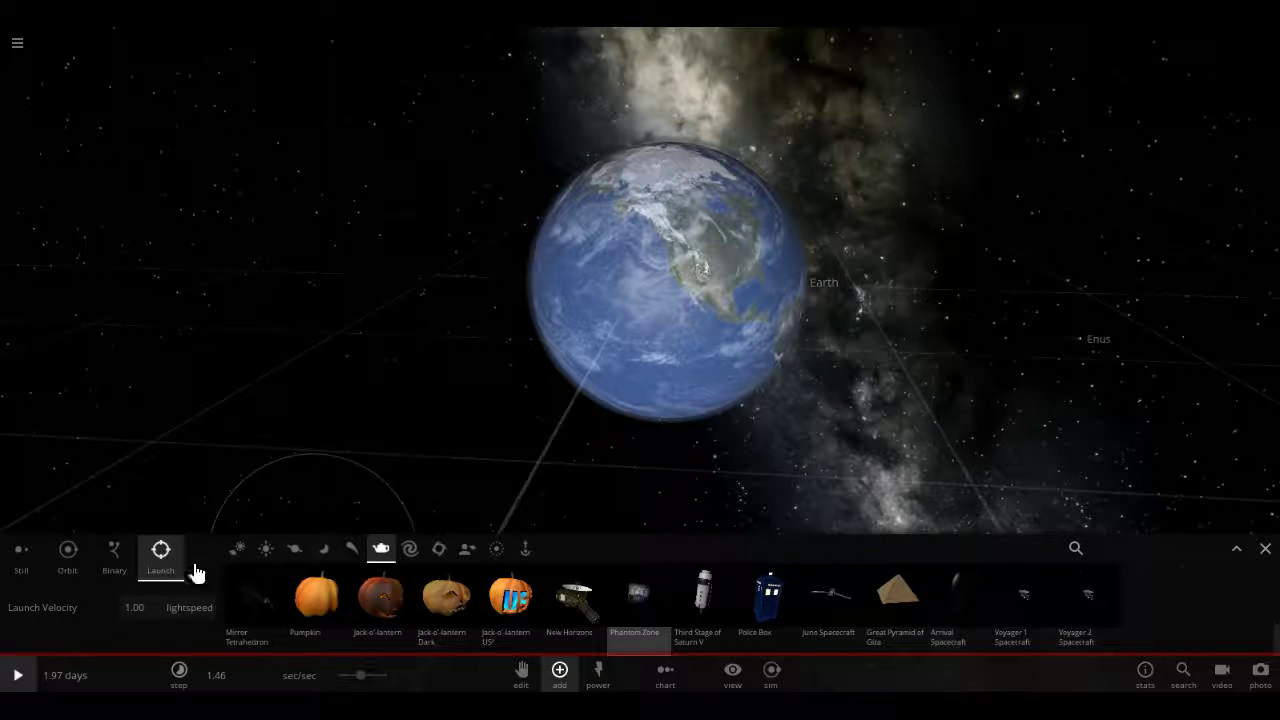
pyautogui.click(22, 550)
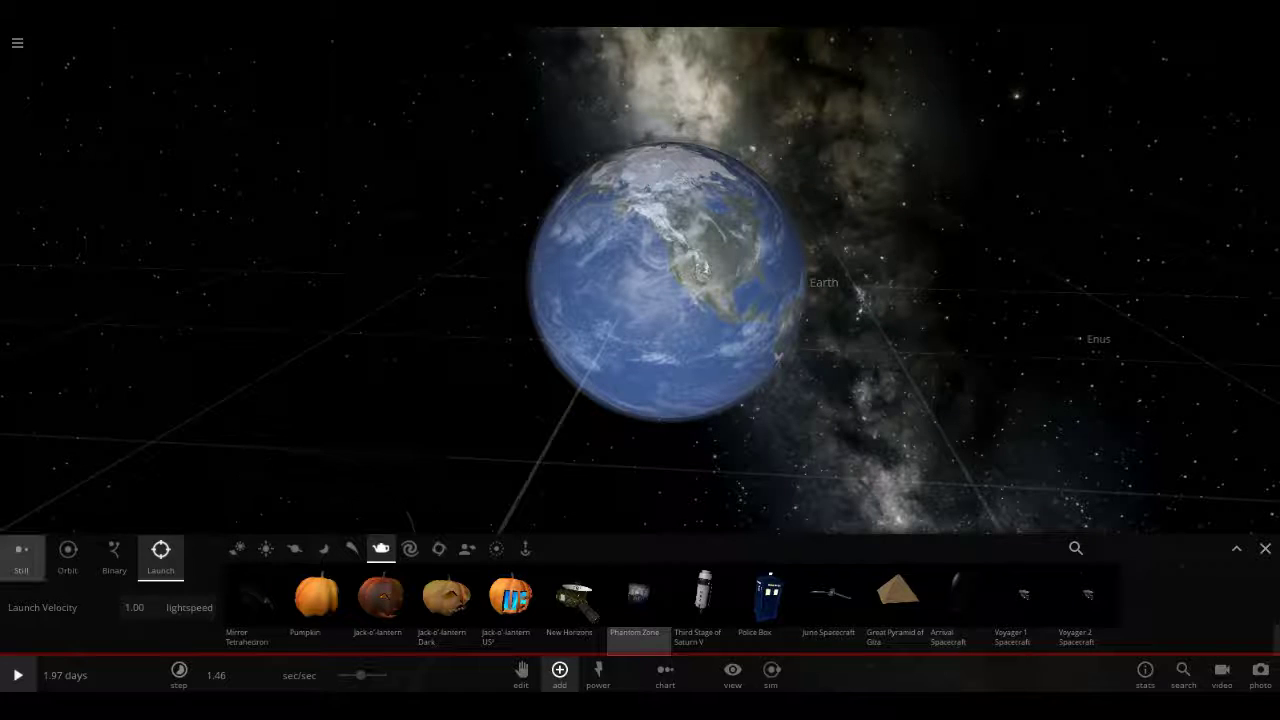
pyautogui.click(226, 374)
pyautogui.click(1265, 548)
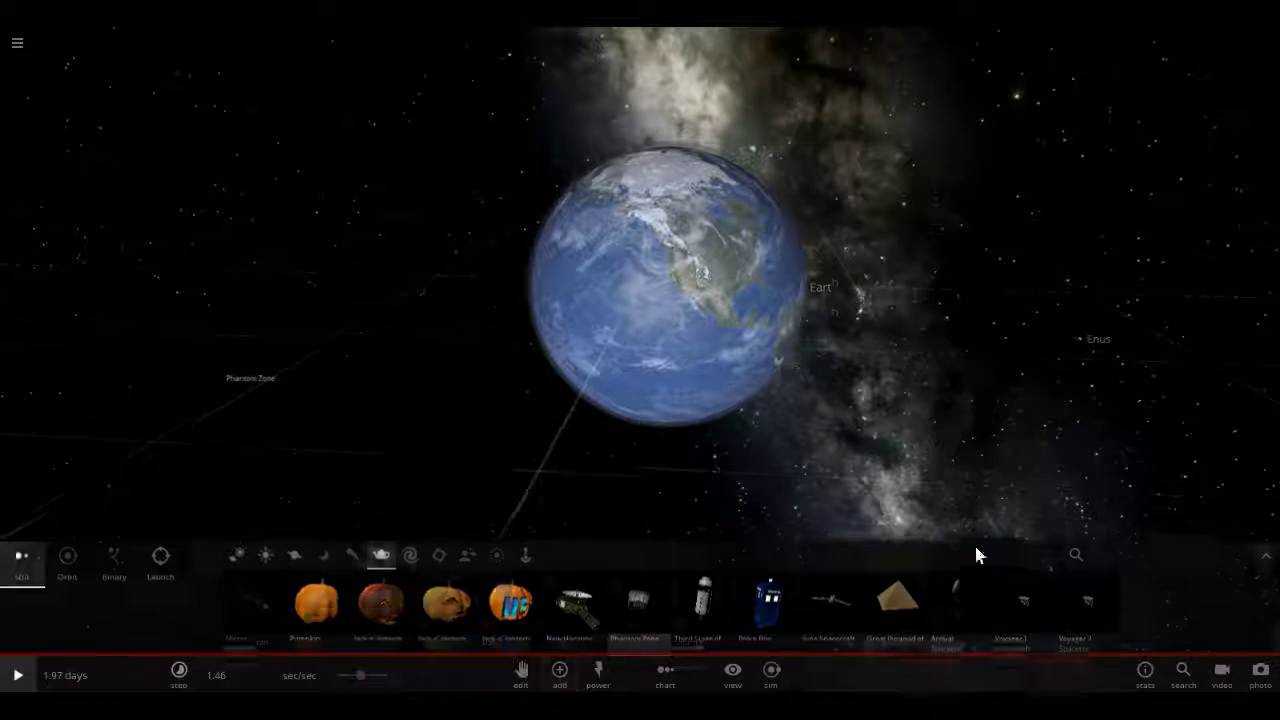
# Select and centre on the Phantom Zone, then delete it
pyautogui.doubleClick(232, 491)
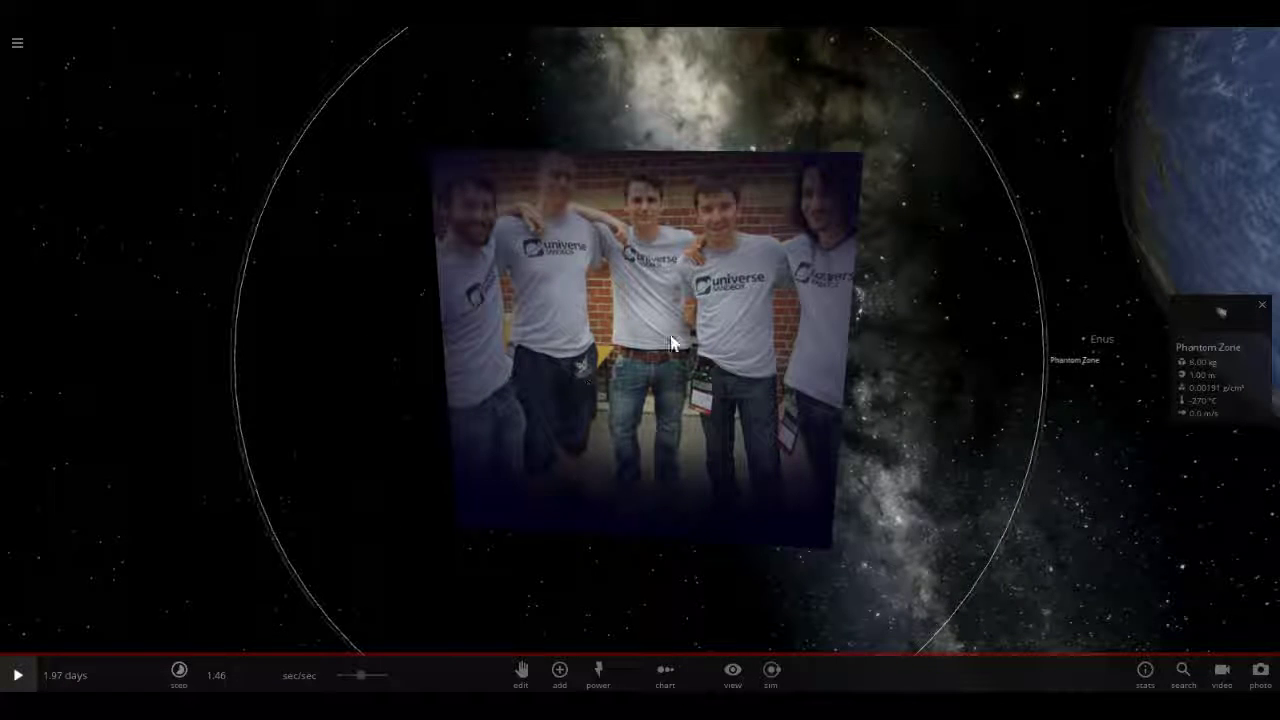
pyautogui.scroll(-3, 670, 352)
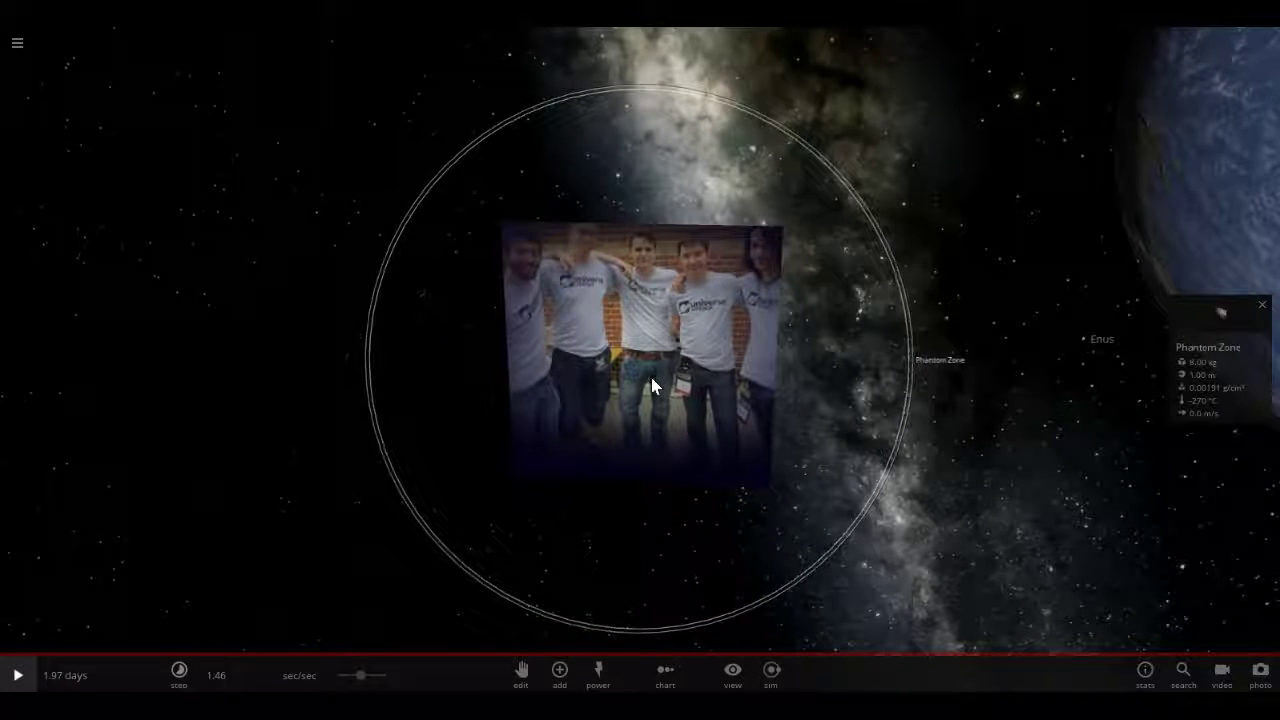
pyautogui.press('Delete')
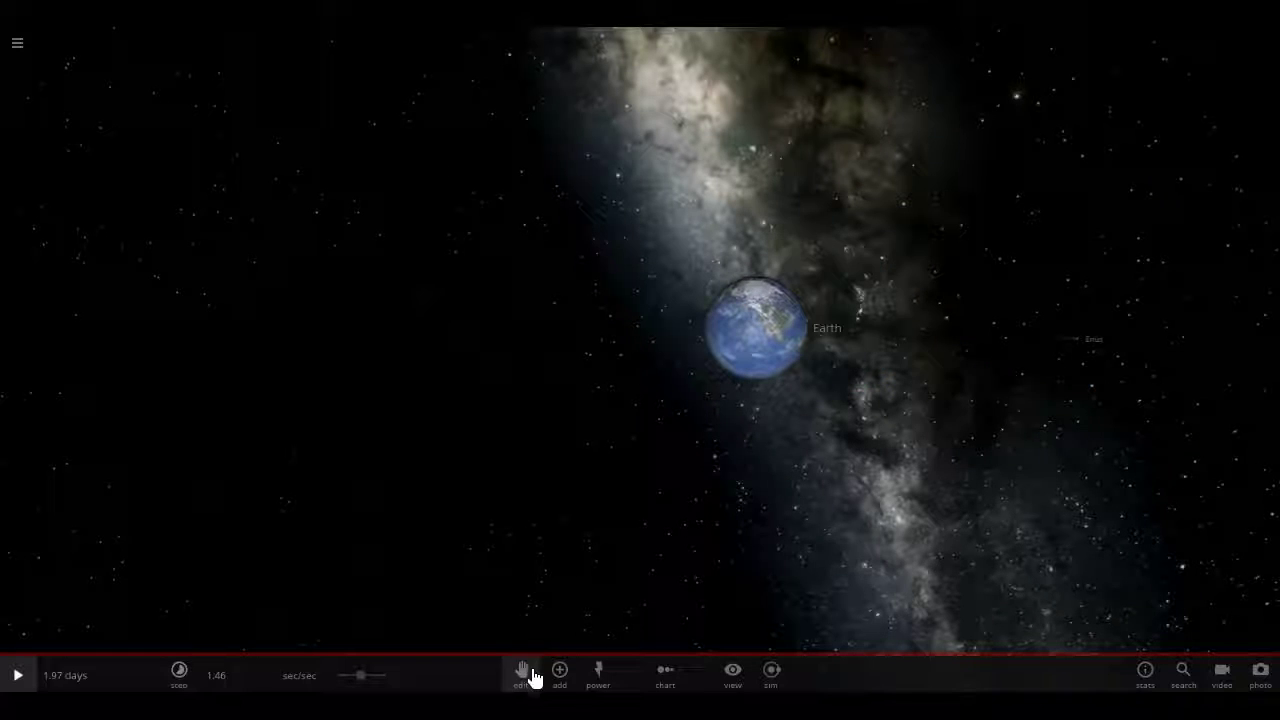
# Choose the Voyager 2 Spacecraft from the Add catalogue in Launch mode at 1.00 lightspeed
pyautogui.click(561, 676)
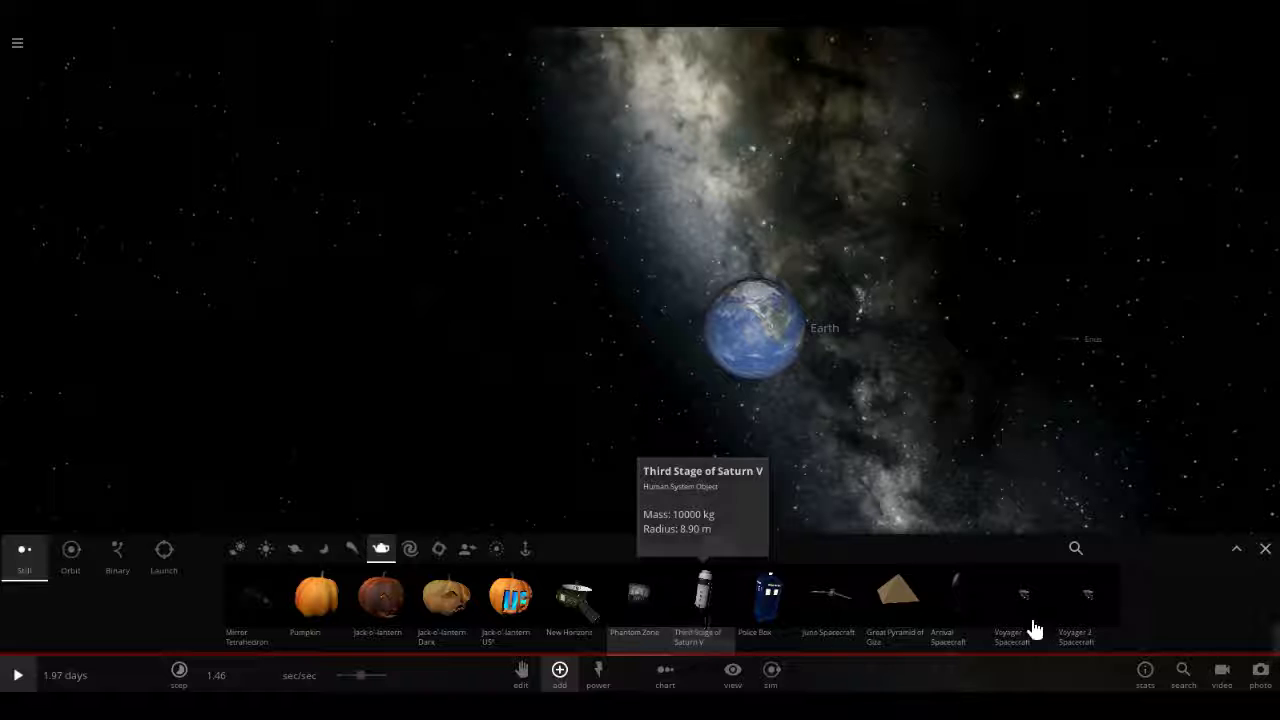
pyautogui.click(1082, 597)
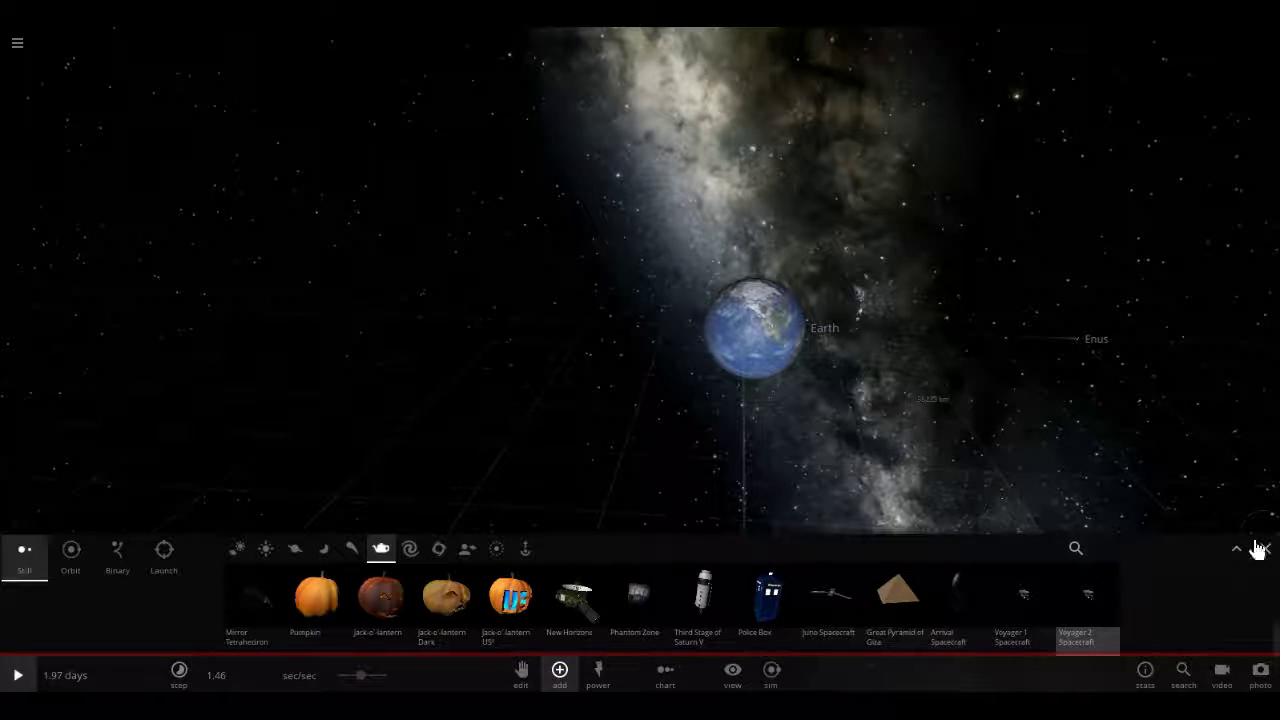
pyautogui.click(162, 569)
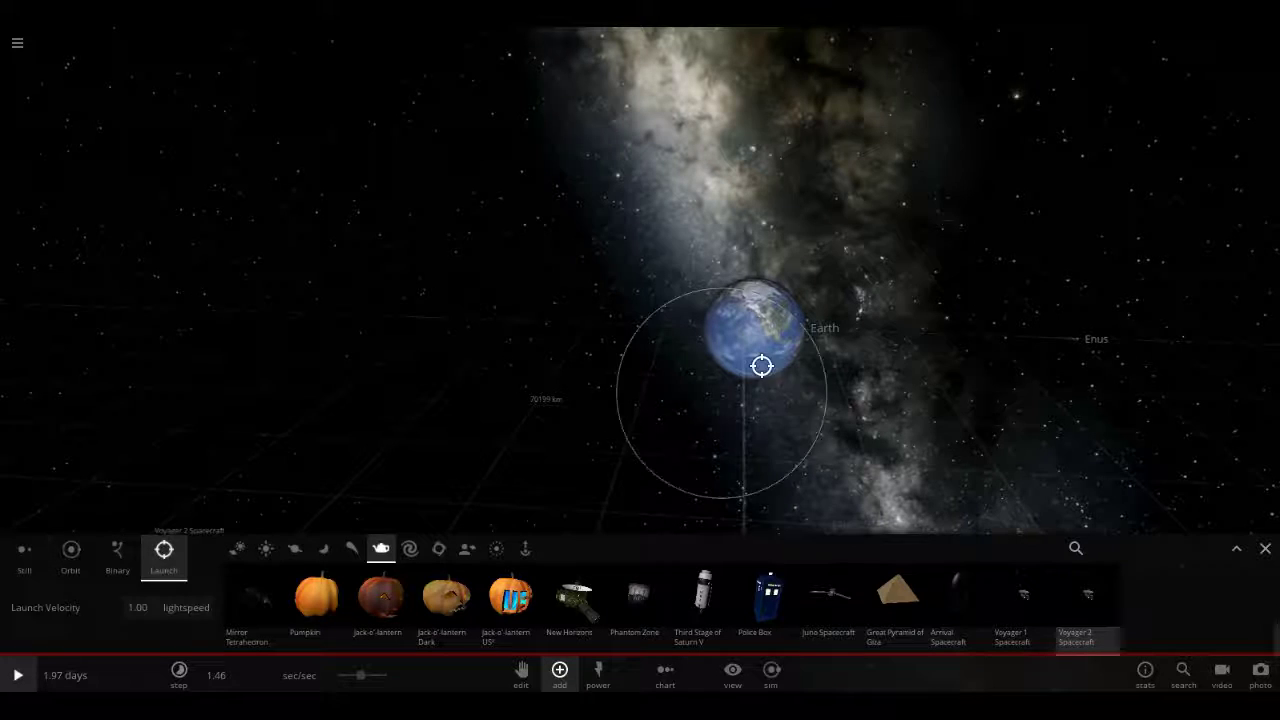
# Launch Voyager 2 spacecraft from Earth, firing a second one after checking a body's stats
pyautogui.click(759, 340)
pyautogui.click(1265, 549)
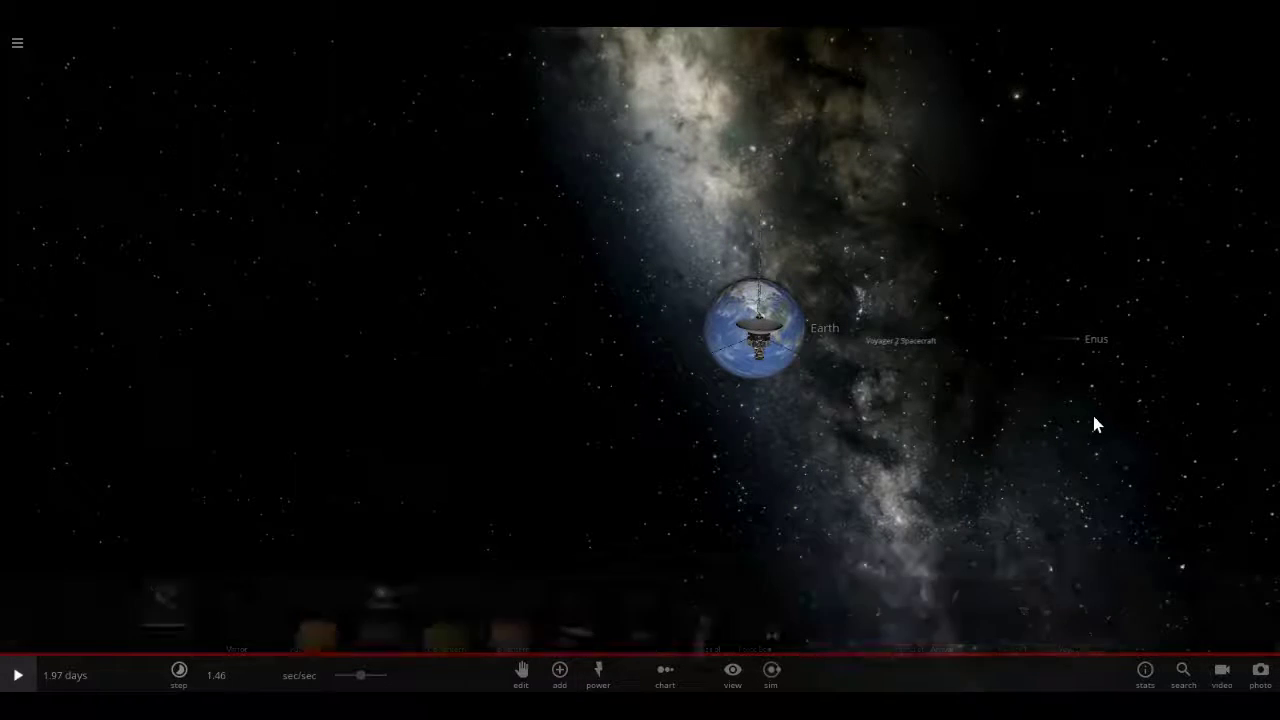
pyautogui.click(1077, 338)
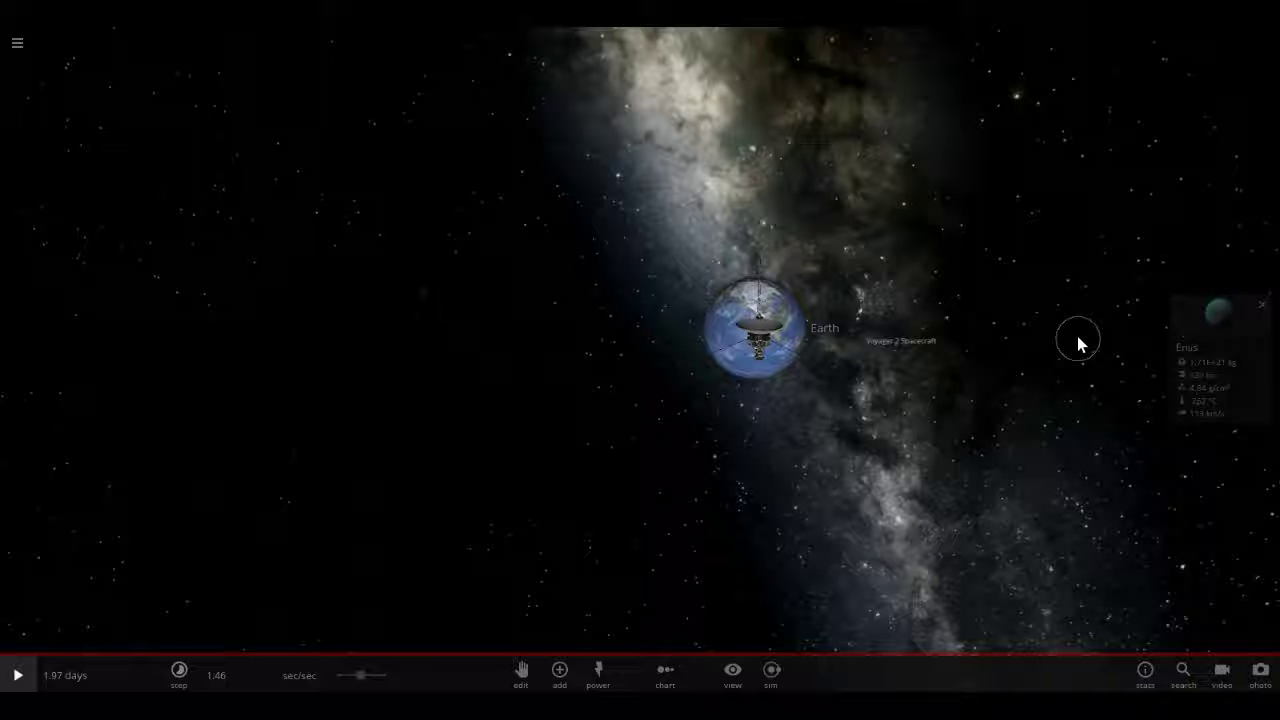
pyautogui.click(795, 420)
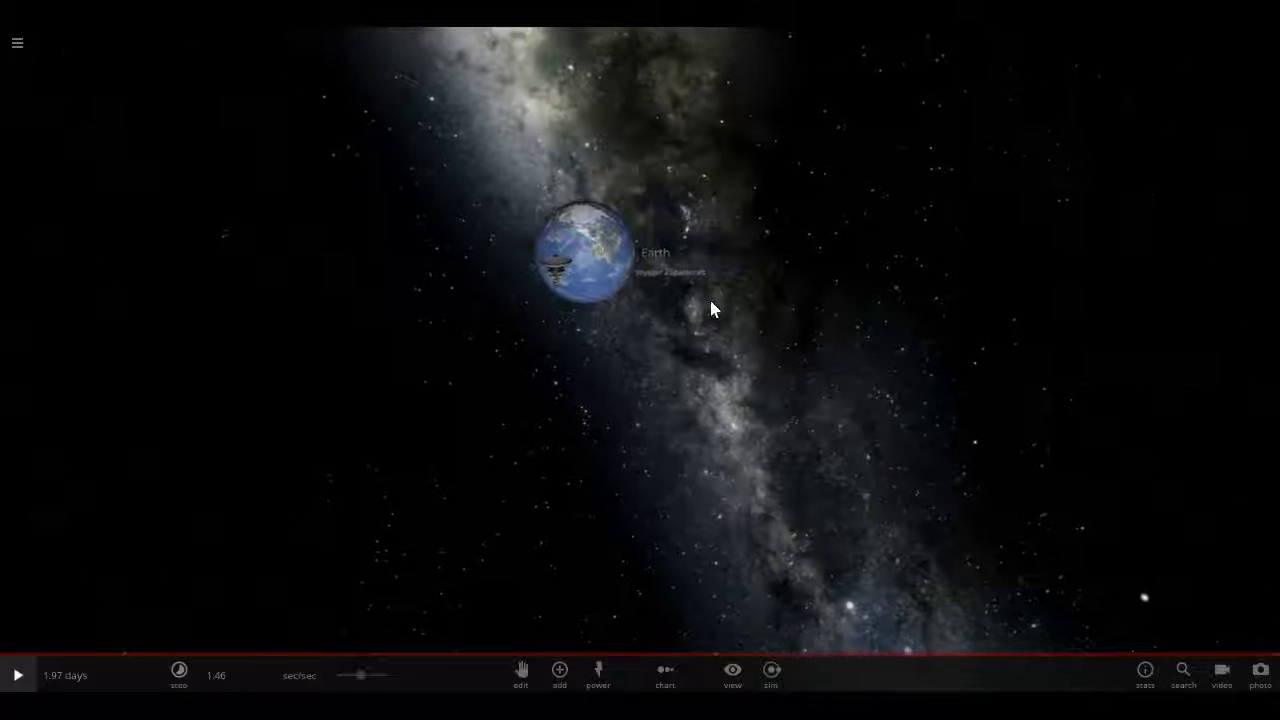
# Select the launched Voyager 2, resume the simulation, and centre a zoomed-out view on Earth
pyautogui.click(578, 285)
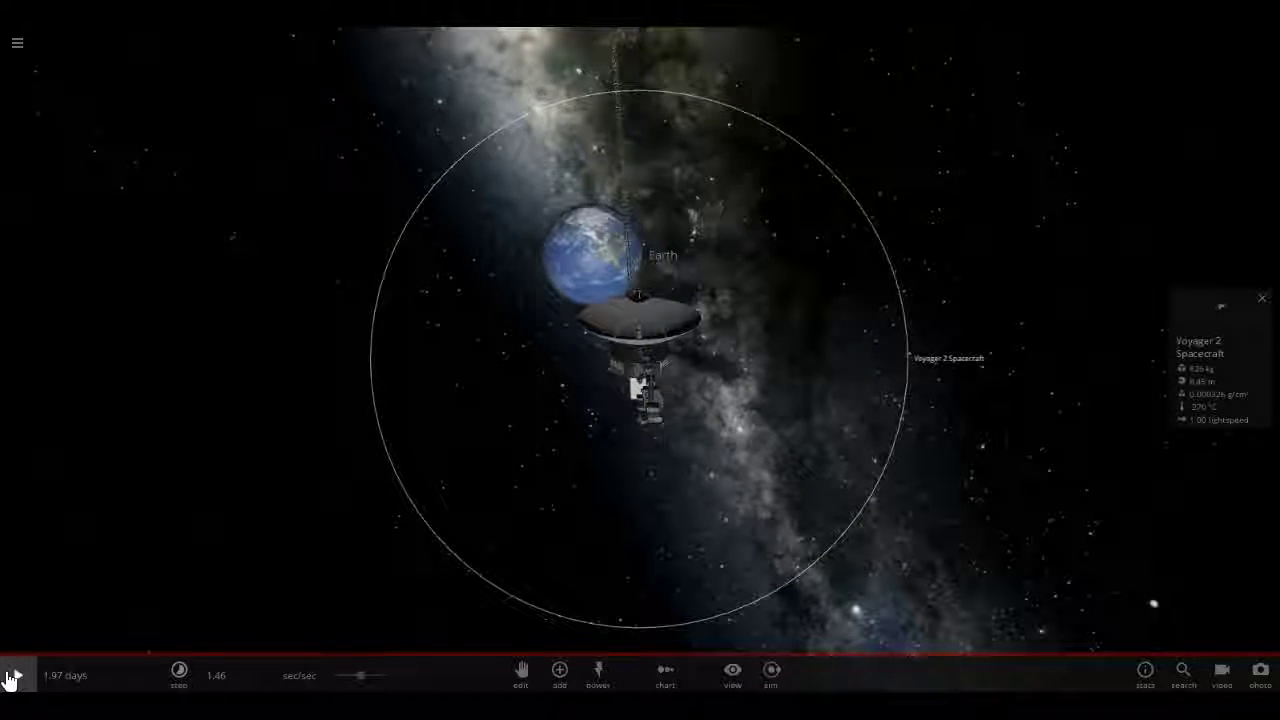
pyautogui.click(12, 677)
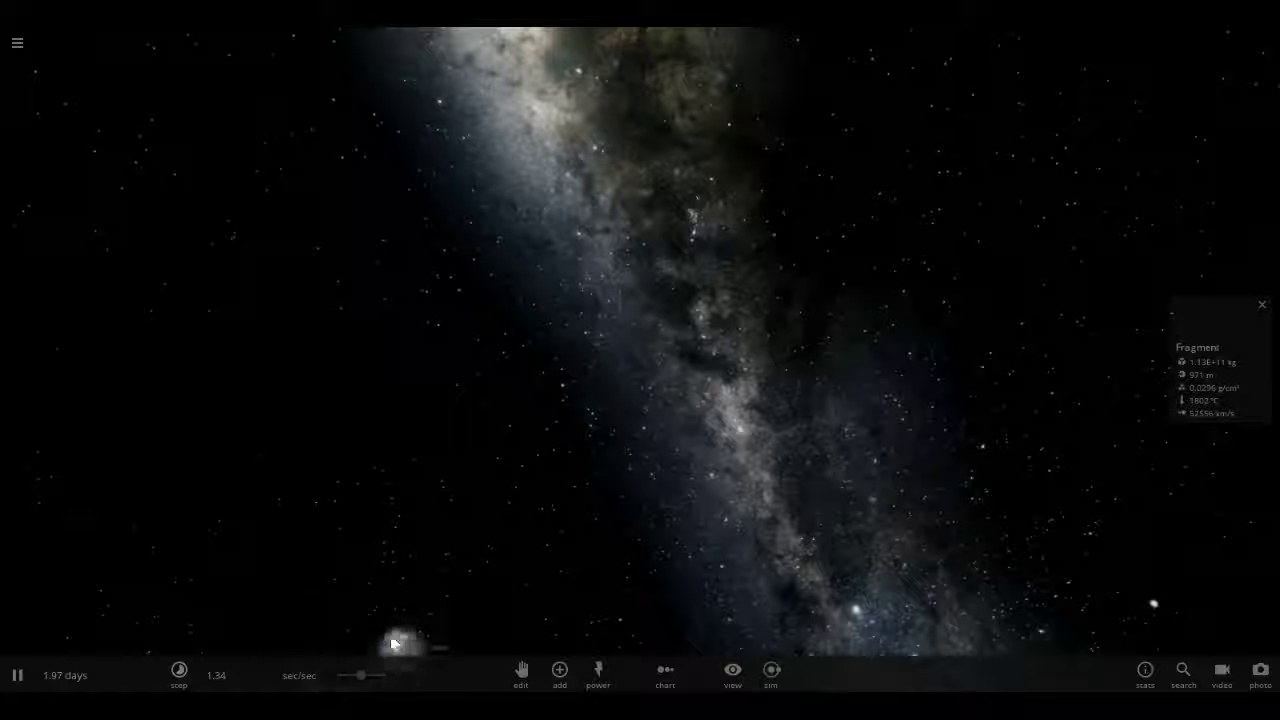
pyautogui.doubleClick(401, 636)
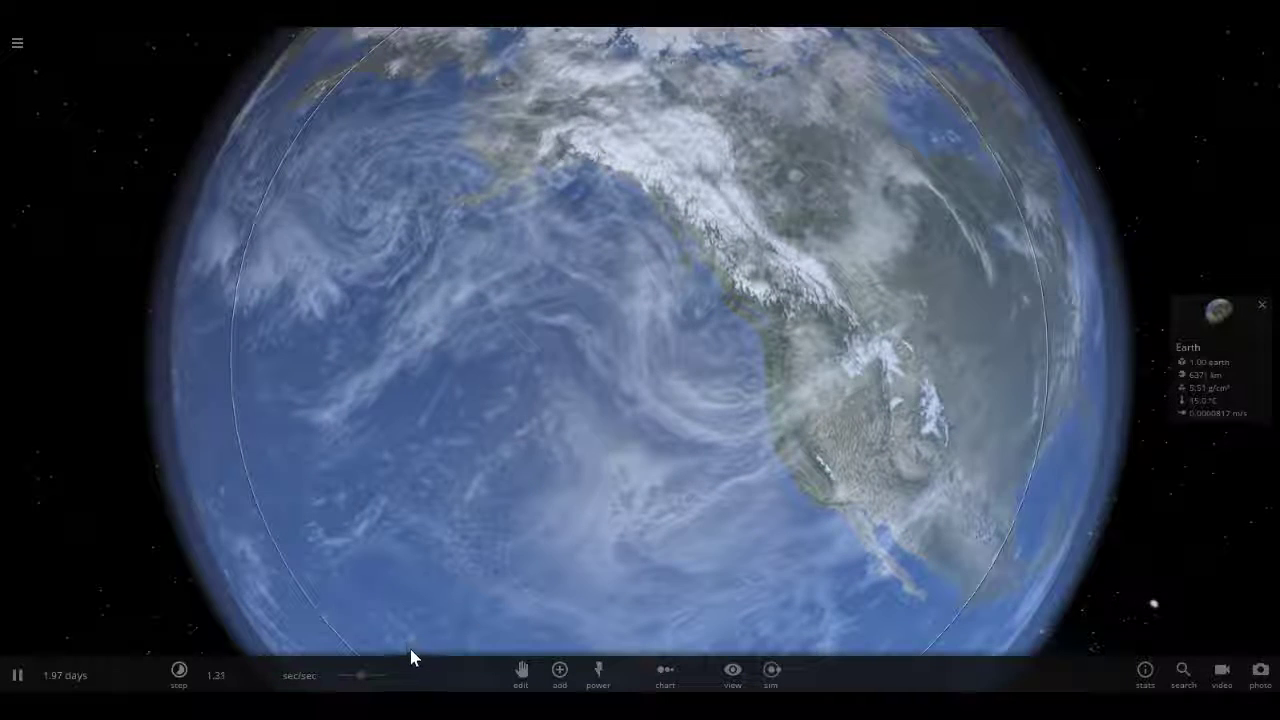
pyautogui.scroll(-5, 415, 607)
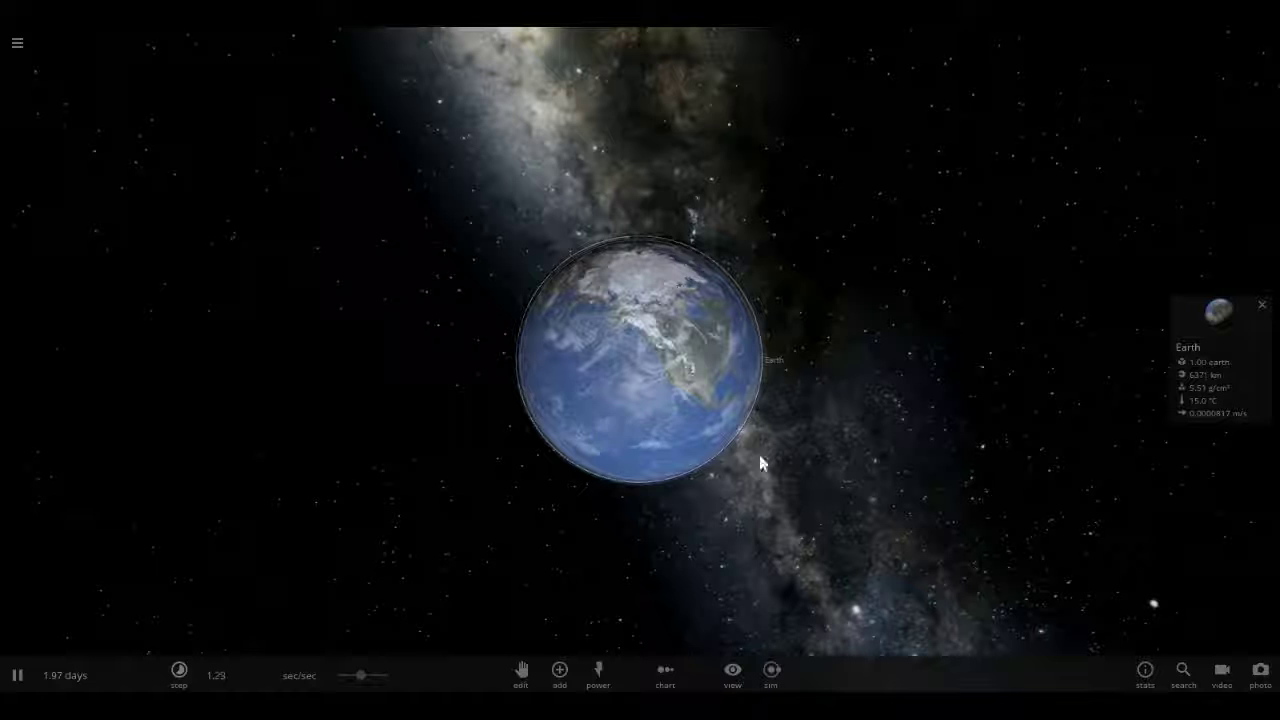
# Enable editing of Earth, orbit around it, and speed time up to about 10 hours/sec
pyautogui.click(521, 670)
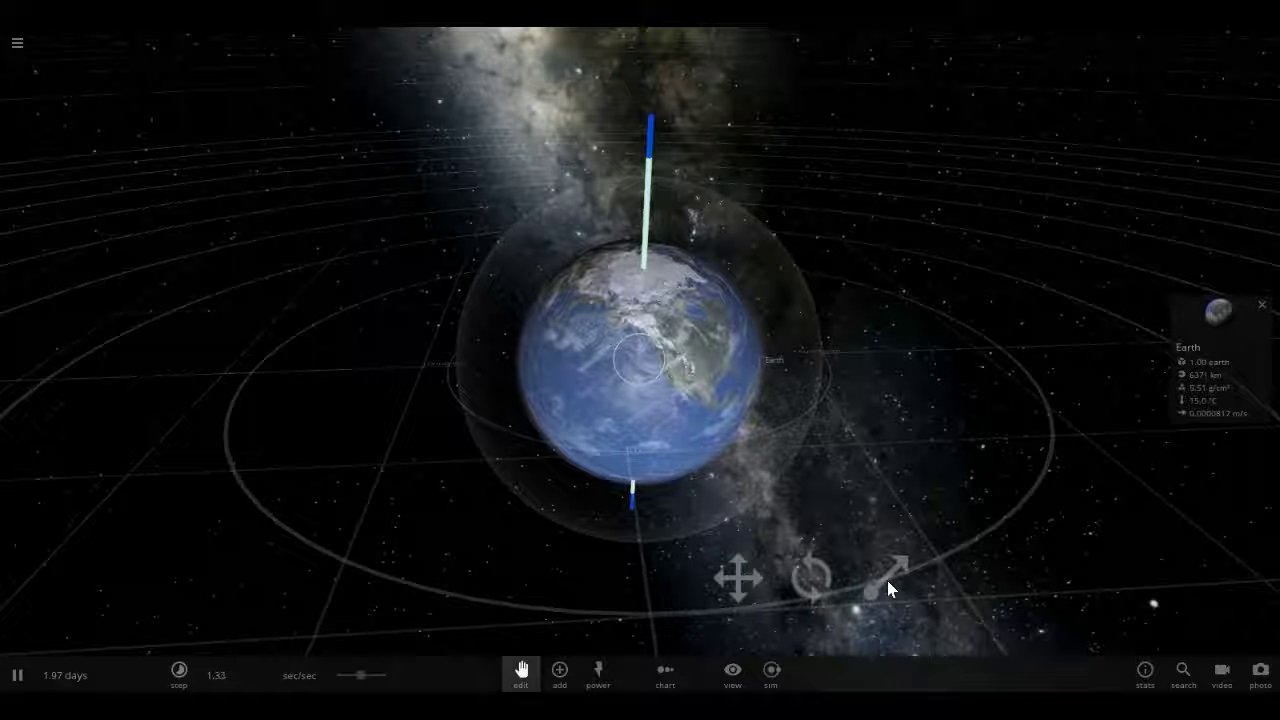
pyautogui.moveTo(877, 500)
pyautogui.mouseDown()
pyautogui.moveTo(600, 488)
pyautogui.moveTo(457, 461)
pyautogui.mouseUp()
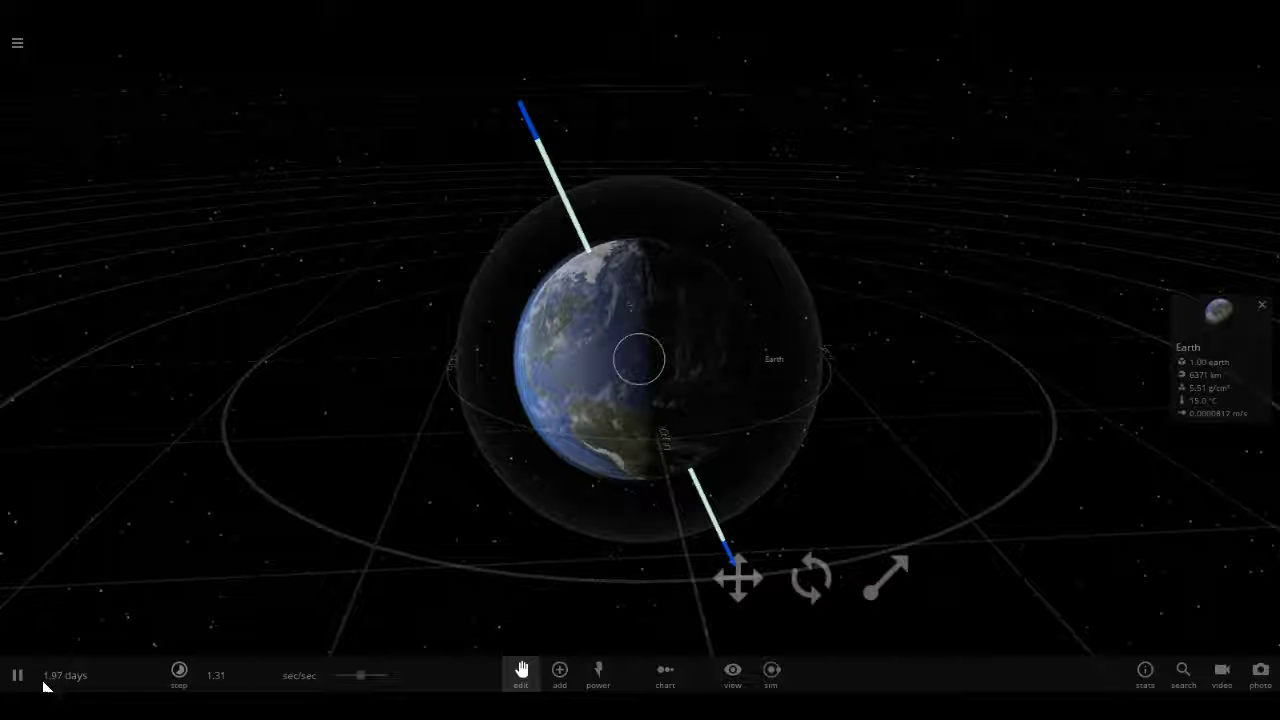
pyautogui.moveTo(366, 680); pyautogui.dragTo(406, 684)
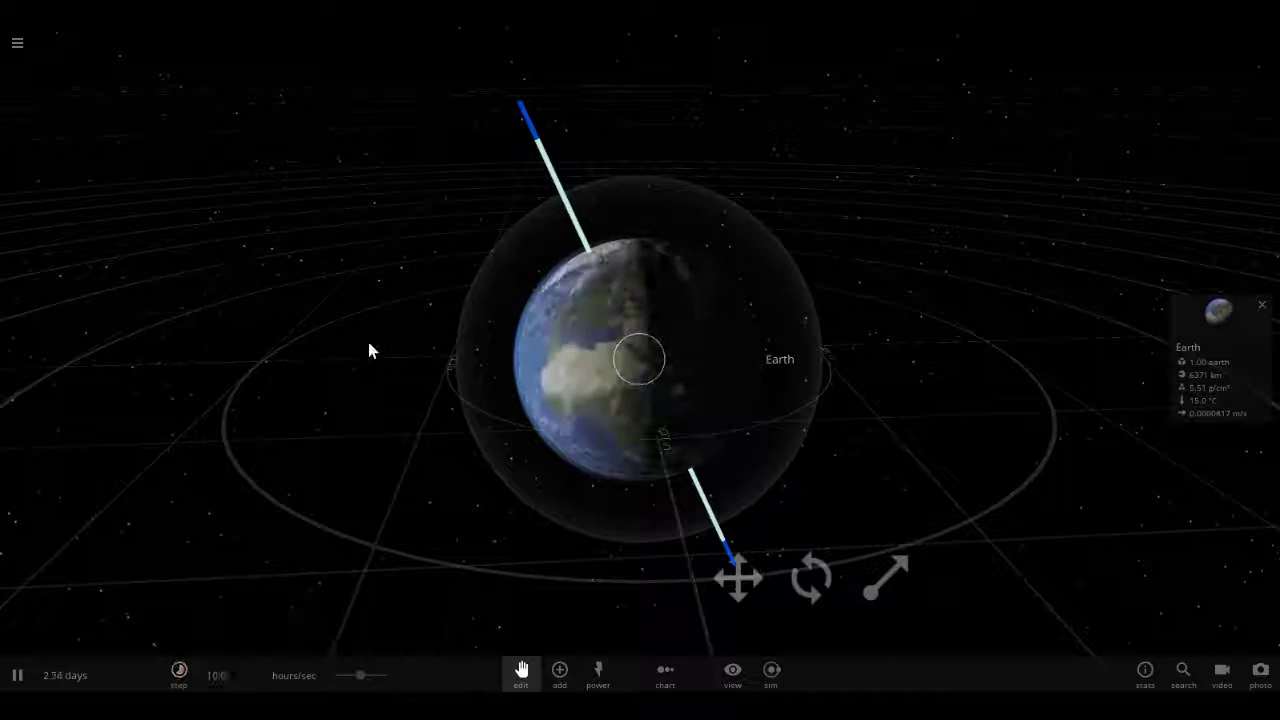
# Zoom in on Earth, then start a new empty simulation from the main menu
pyautogui.scroll(5, 590, 360)
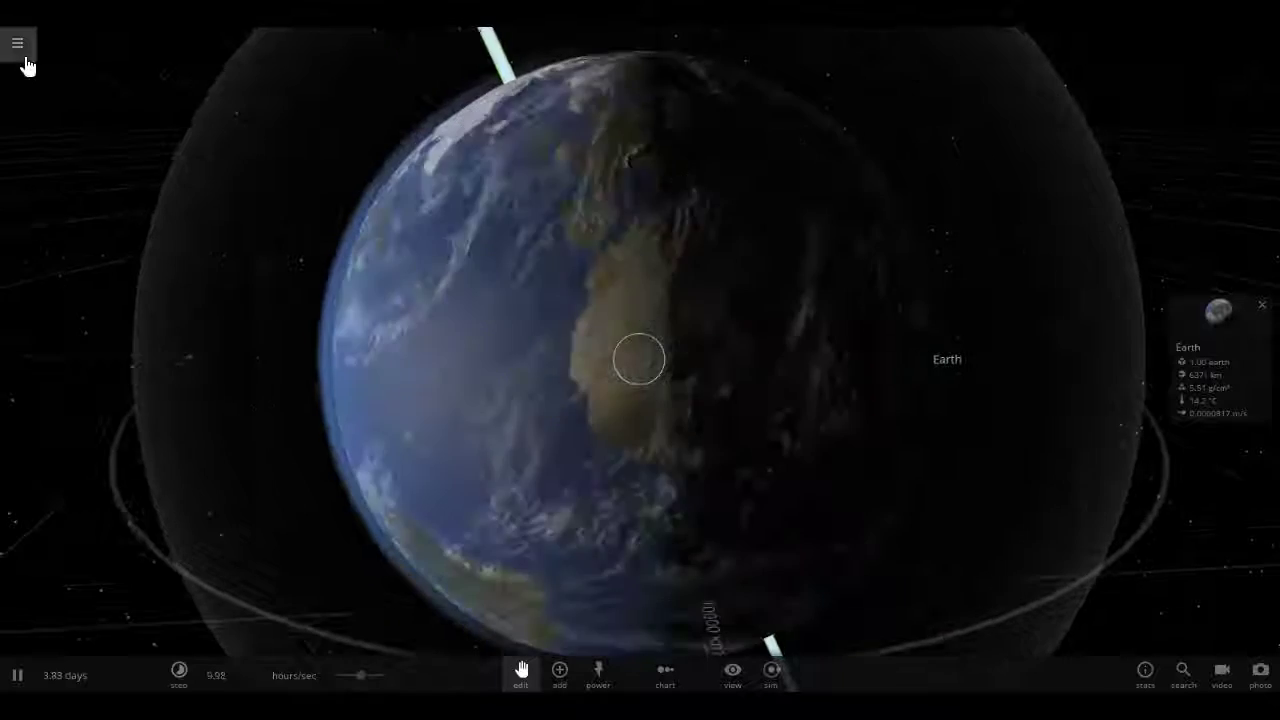
pyautogui.click(24, 56)
pyautogui.click(103, 278)
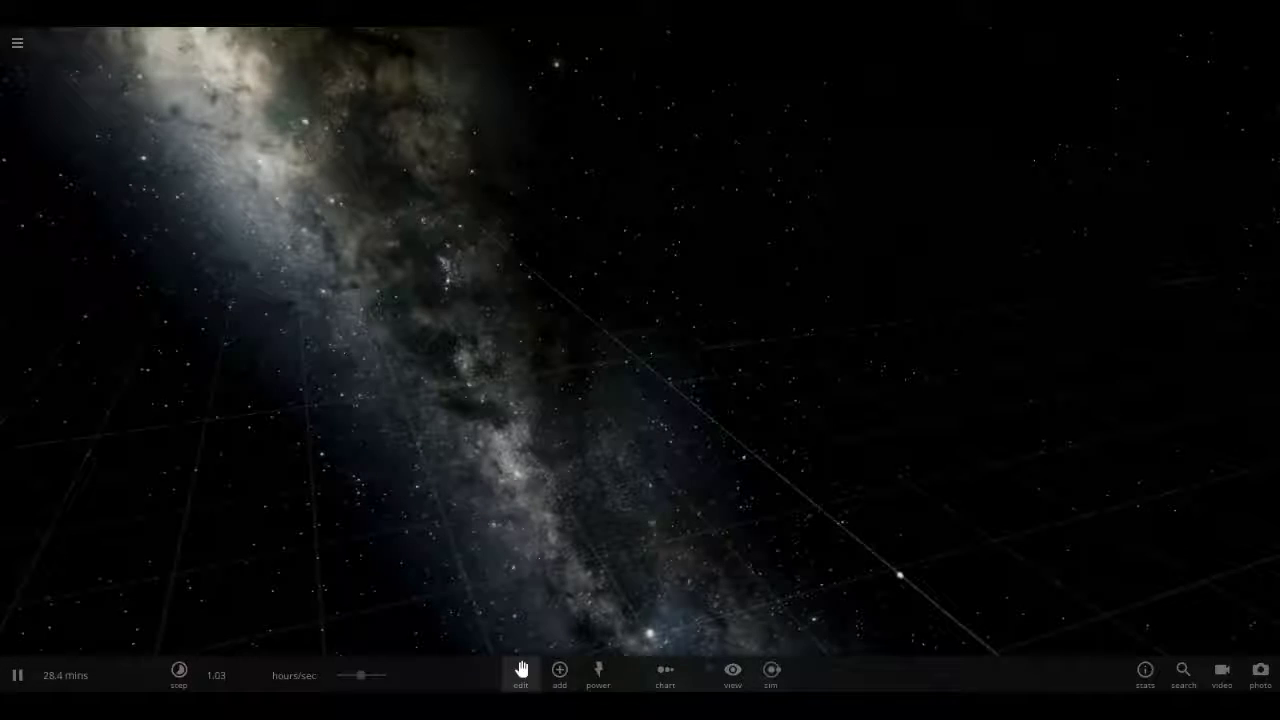
# Open the Add panel in the bottom toolbar to show the object presets
pyautogui.click(564, 676)
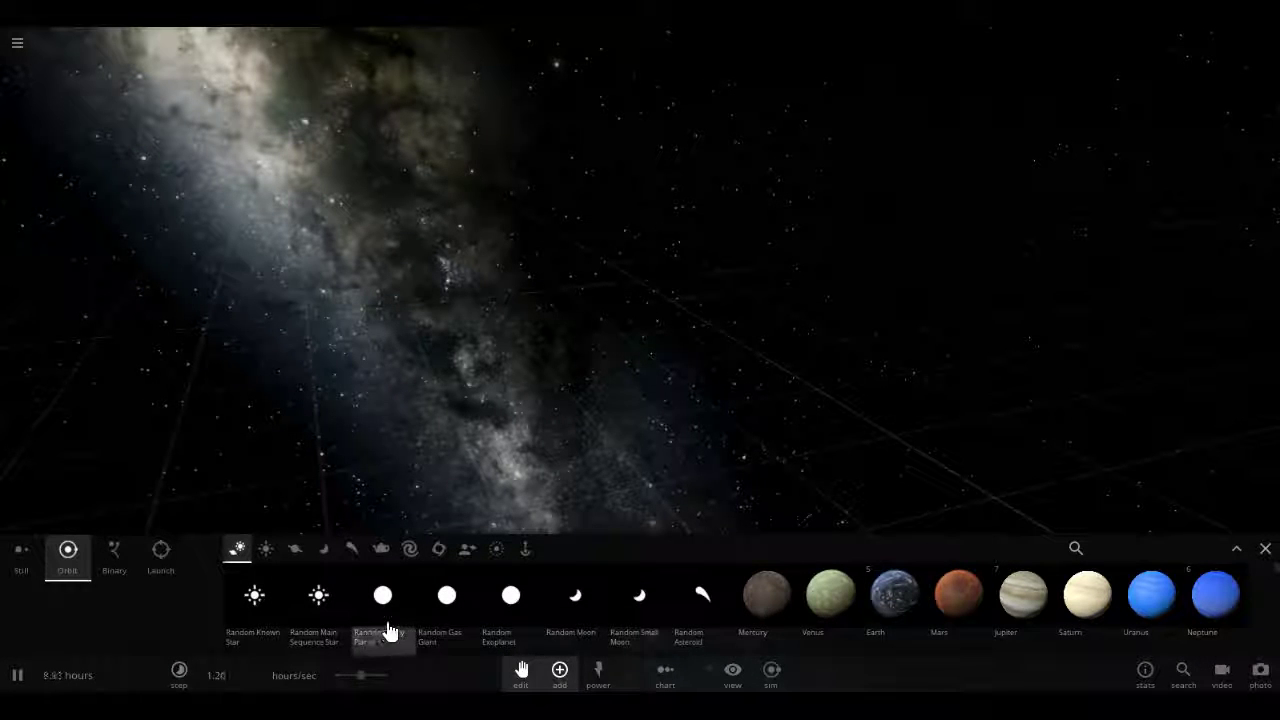
# Place a Mercury preset in empty space and select it
pyautogui.click(766, 600)
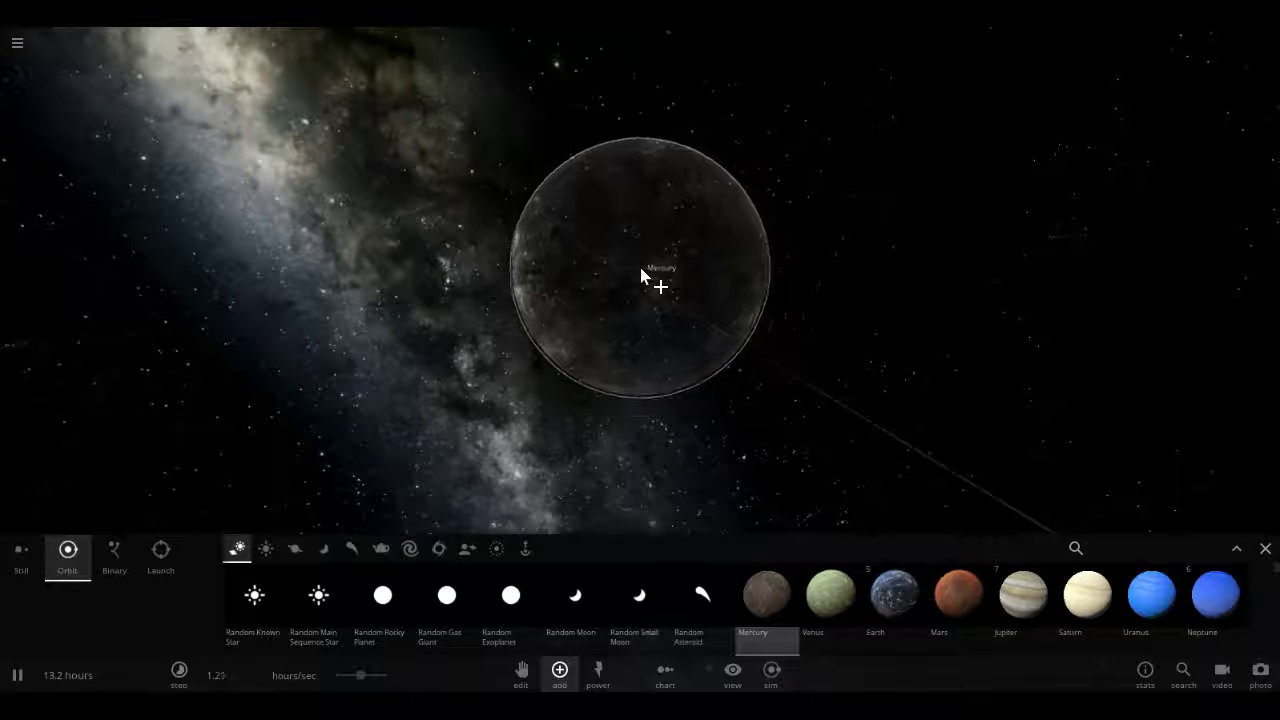
pyautogui.click(651, 274)
pyautogui.click(1266, 546)
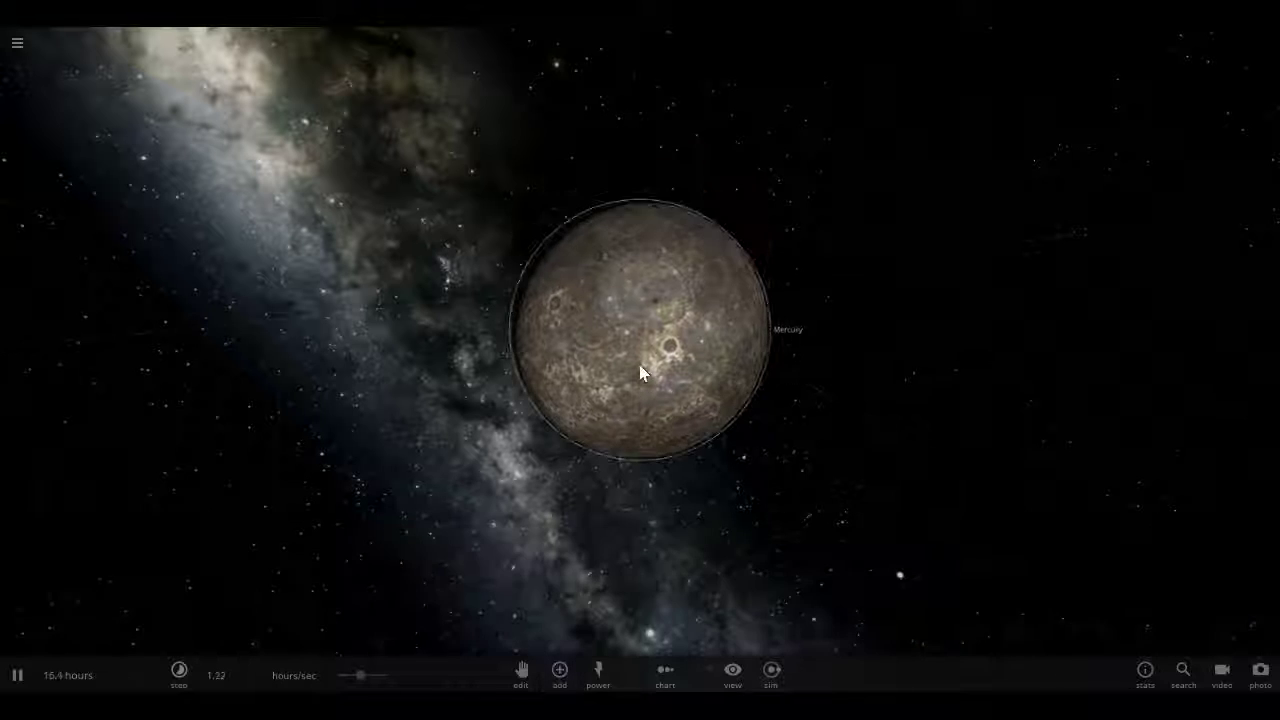
# Set Mercury's mass to 0.500 Earth masses in its full property list
pyautogui.click(1192, 340)
pyautogui.click(1252, 310)
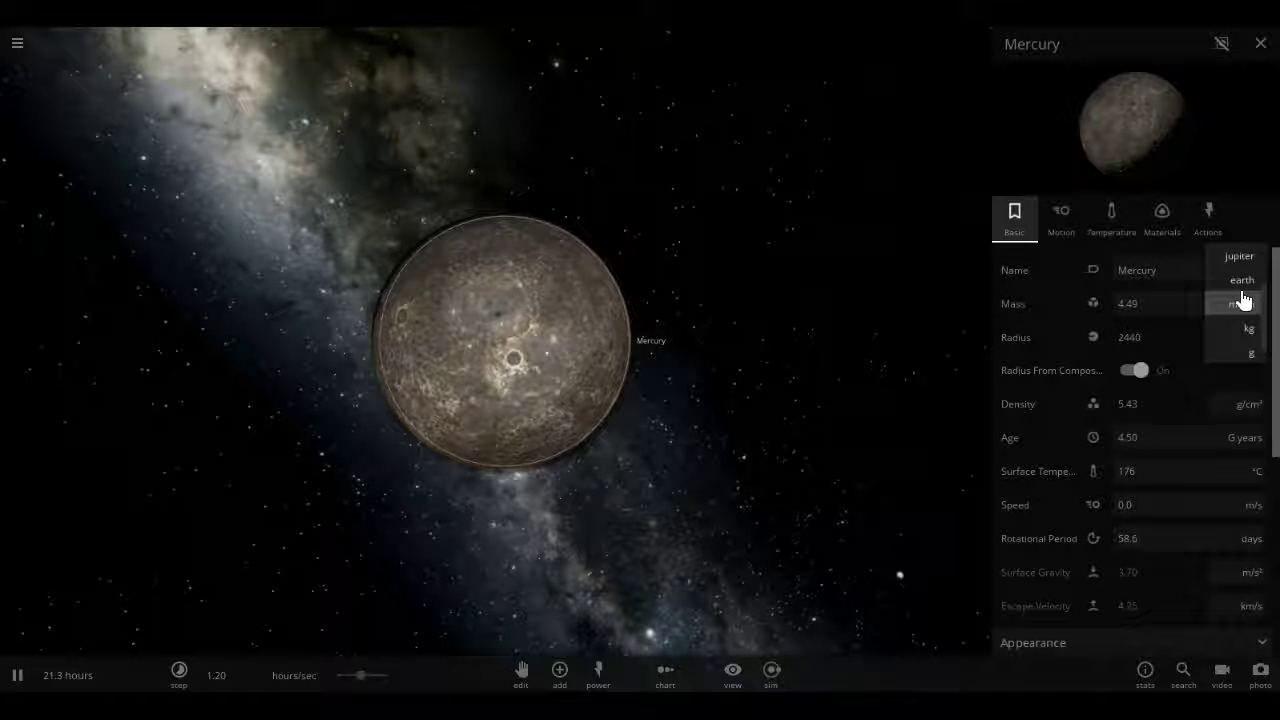
pyautogui.click(1242, 282)
pyautogui.click(1163, 302)
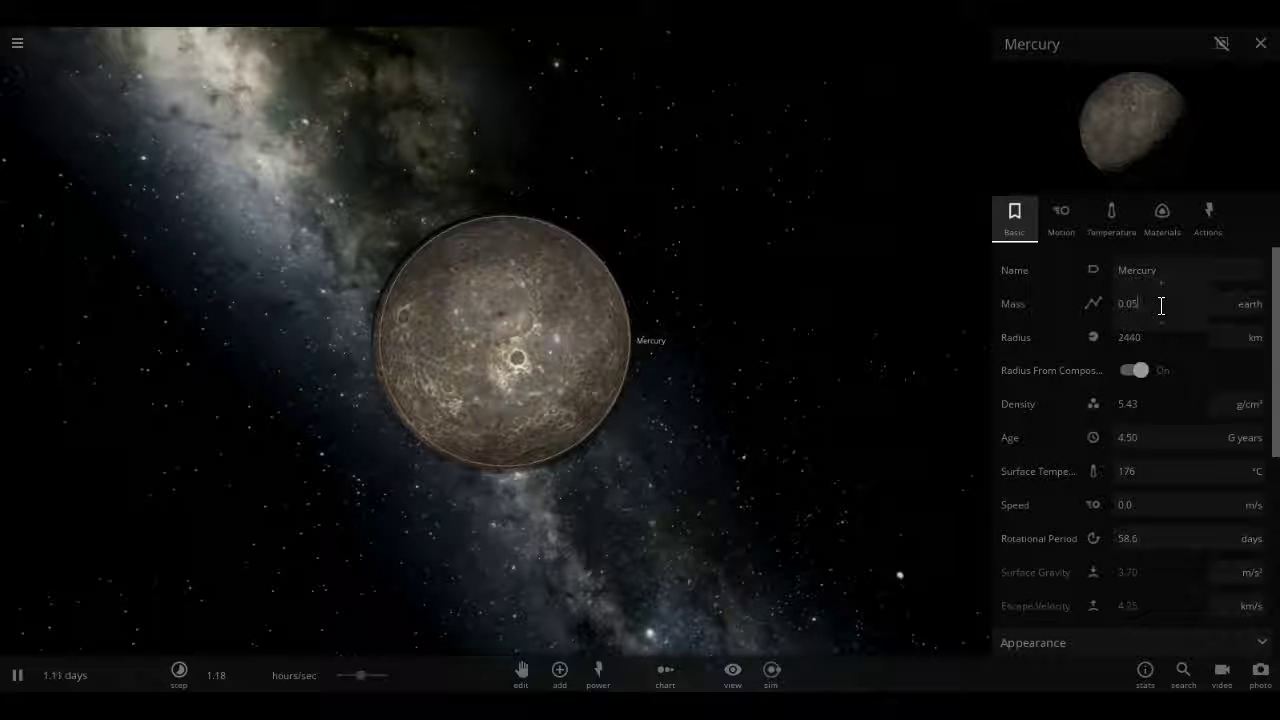
pyautogui.write('5')
pyautogui.press('Return')
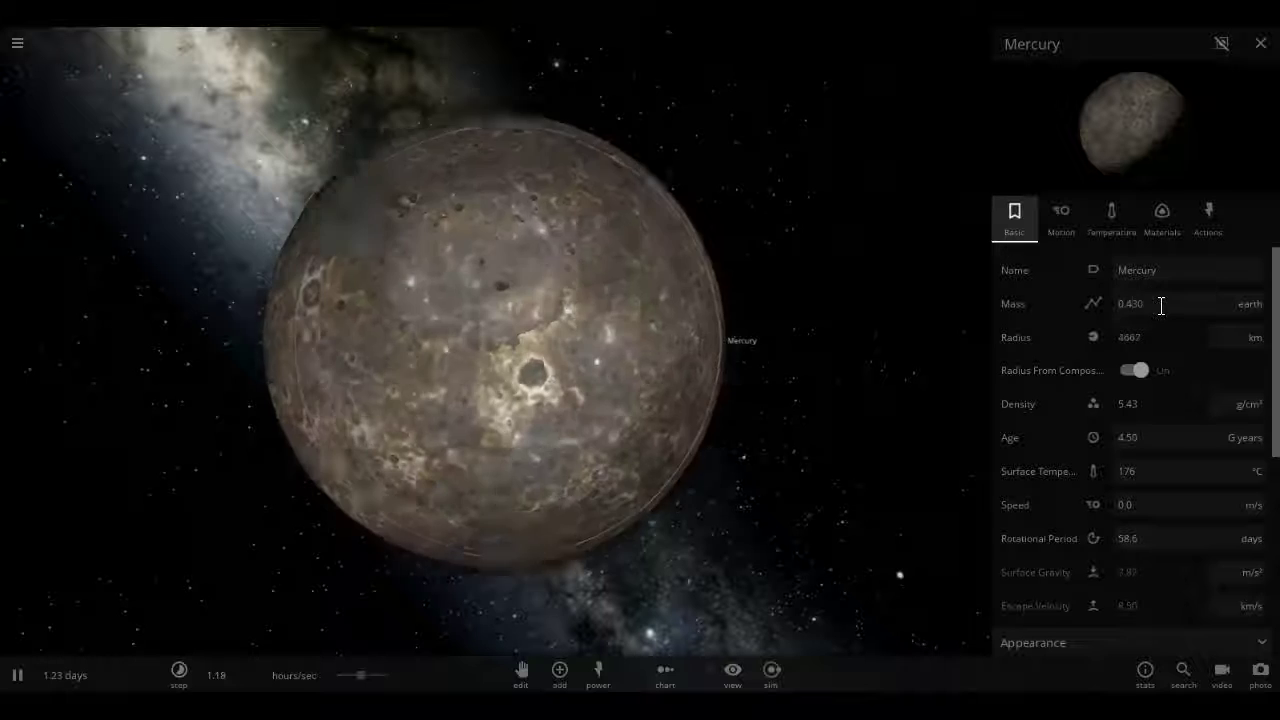
# Drop Mercury's iron to about 30%, try water up to 10%, then remove nearly all water
pyautogui.click(1158, 215)
pyautogui.moveTo(1137, 286); pyautogui.dragTo(1113, 290)
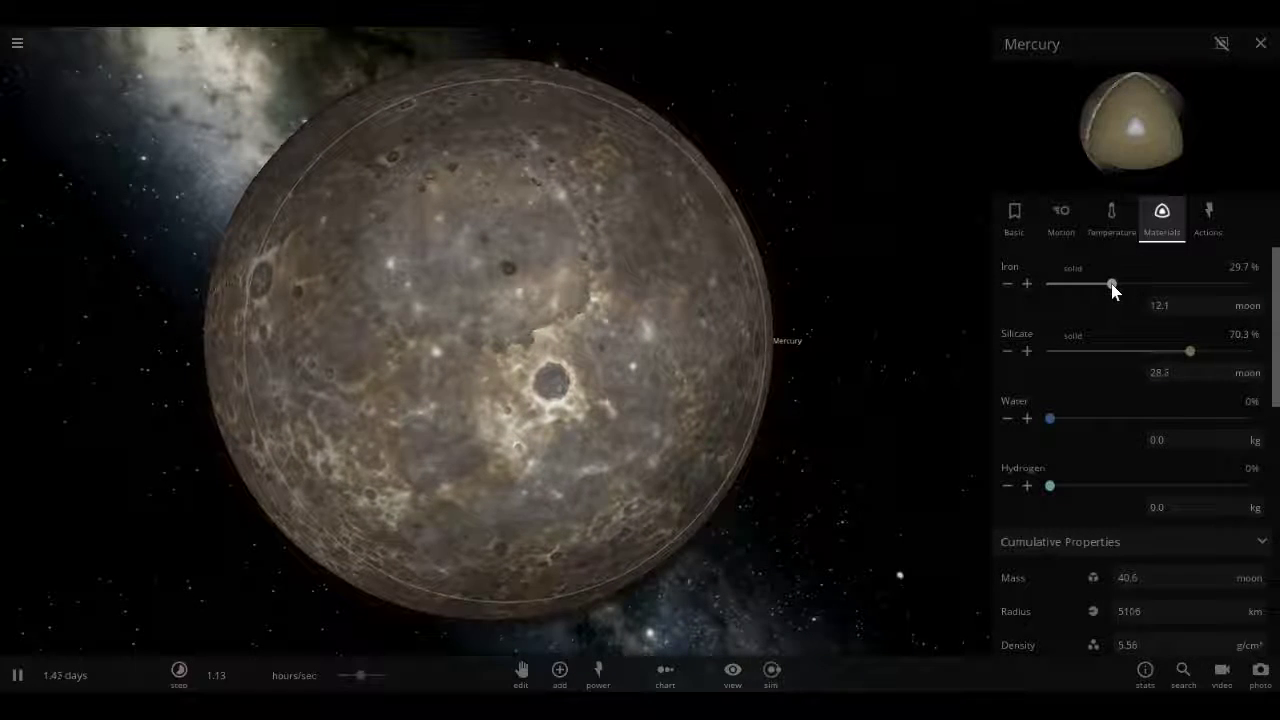
pyautogui.click(1051, 419)
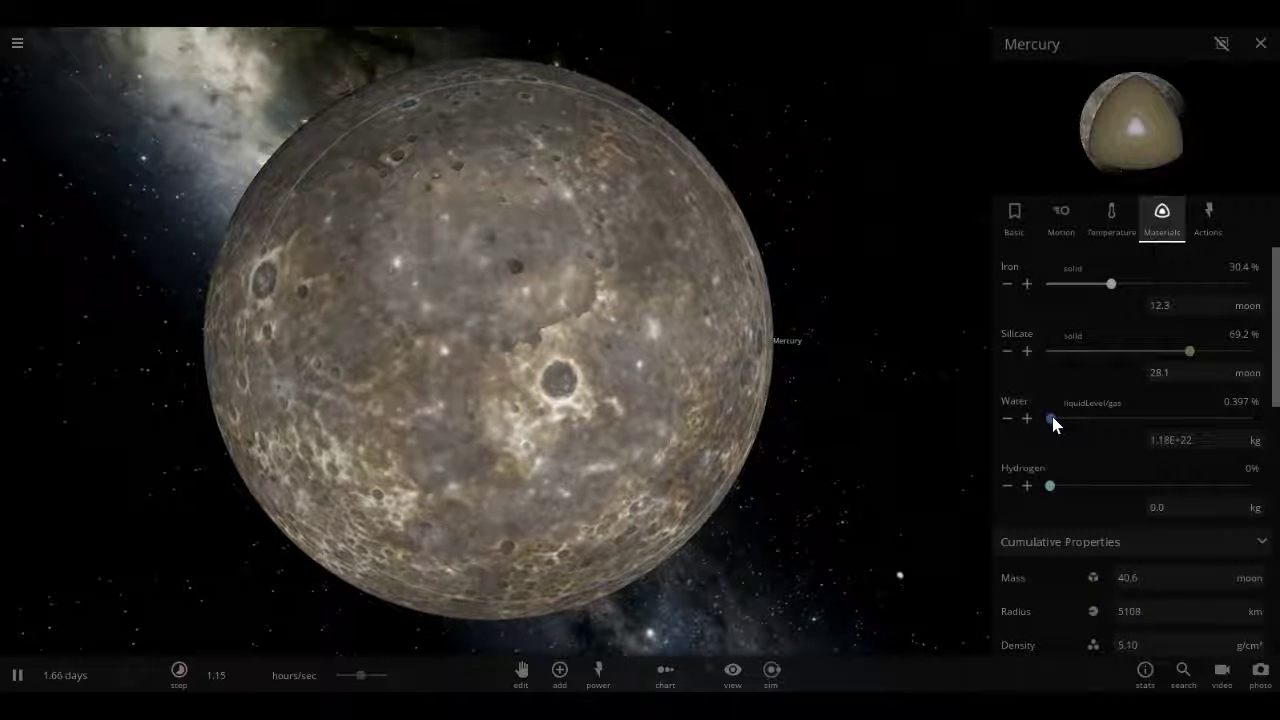
pyautogui.moveTo(1053, 419); pyautogui.dragTo(1047, 419)
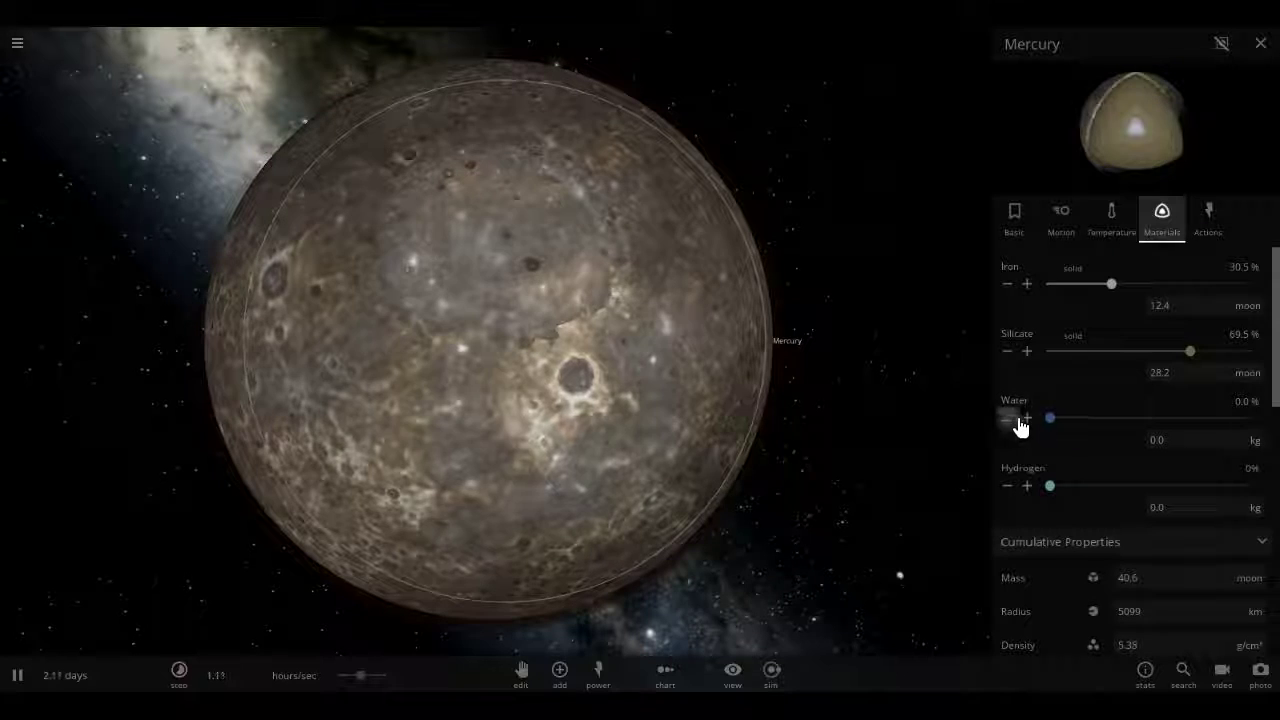
pyautogui.click(1026, 419)
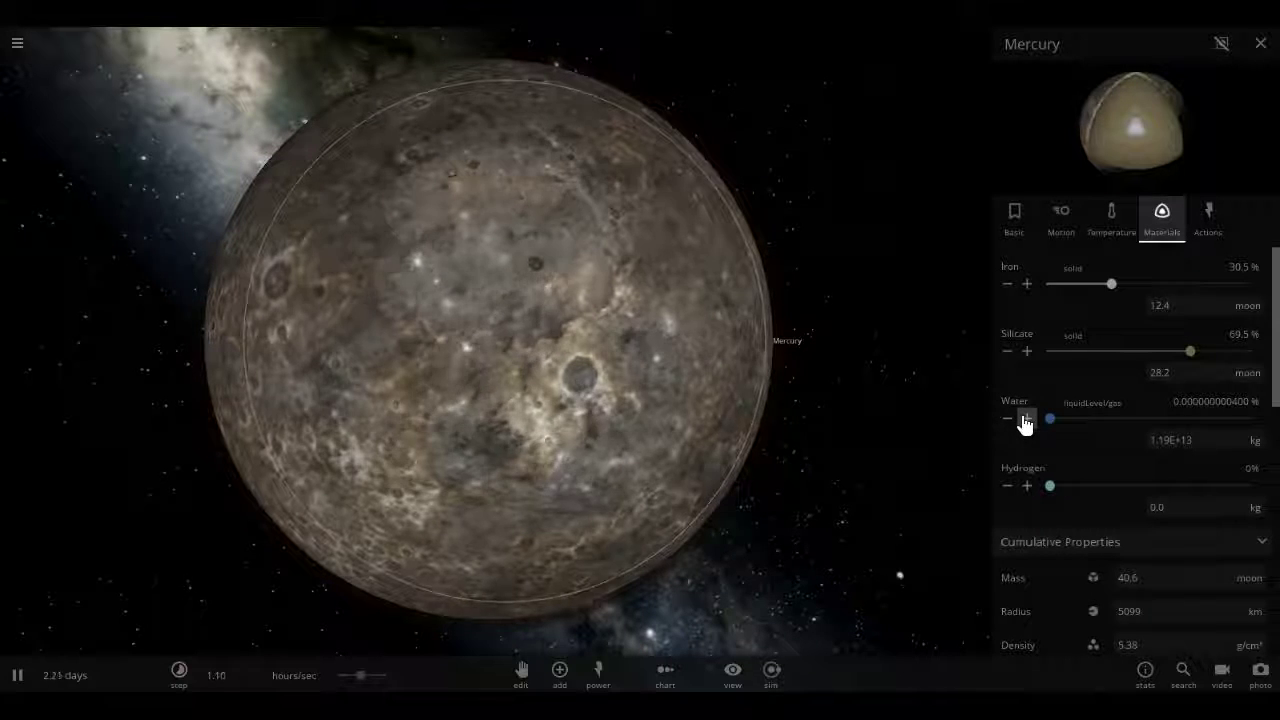
pyautogui.click(1026, 419)
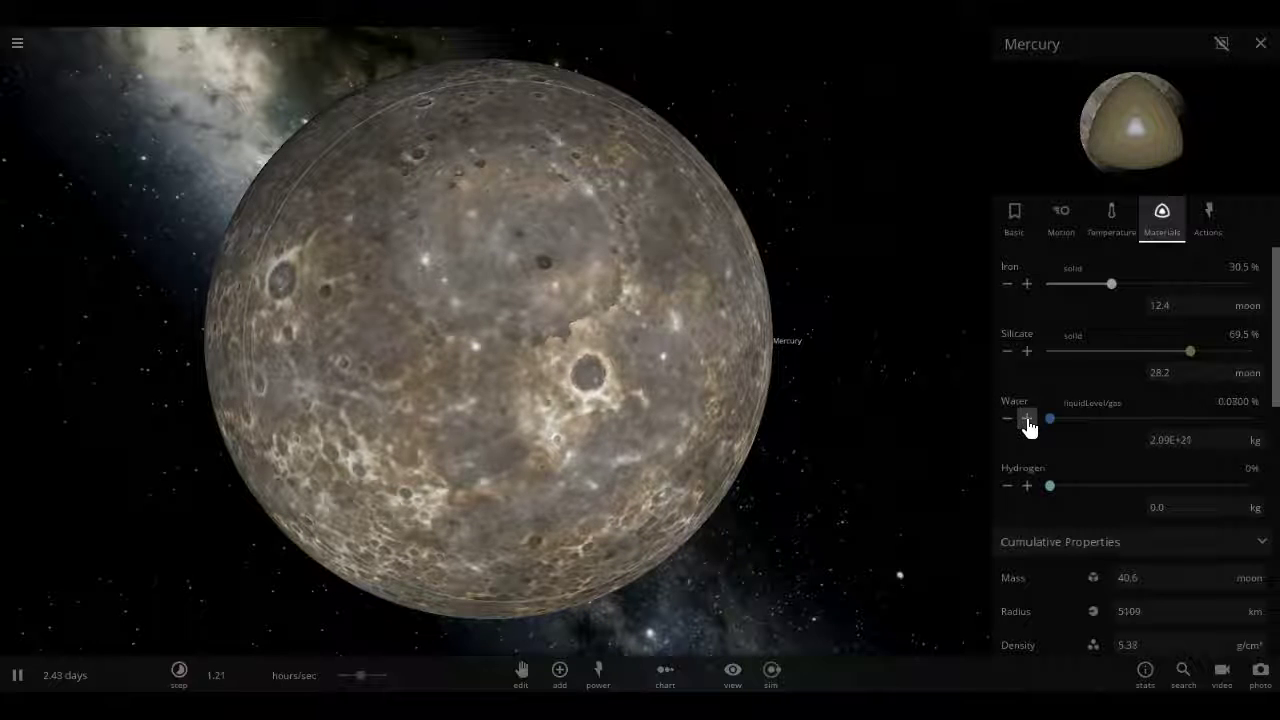
pyautogui.click(1027, 420)
pyautogui.click(1008, 419)
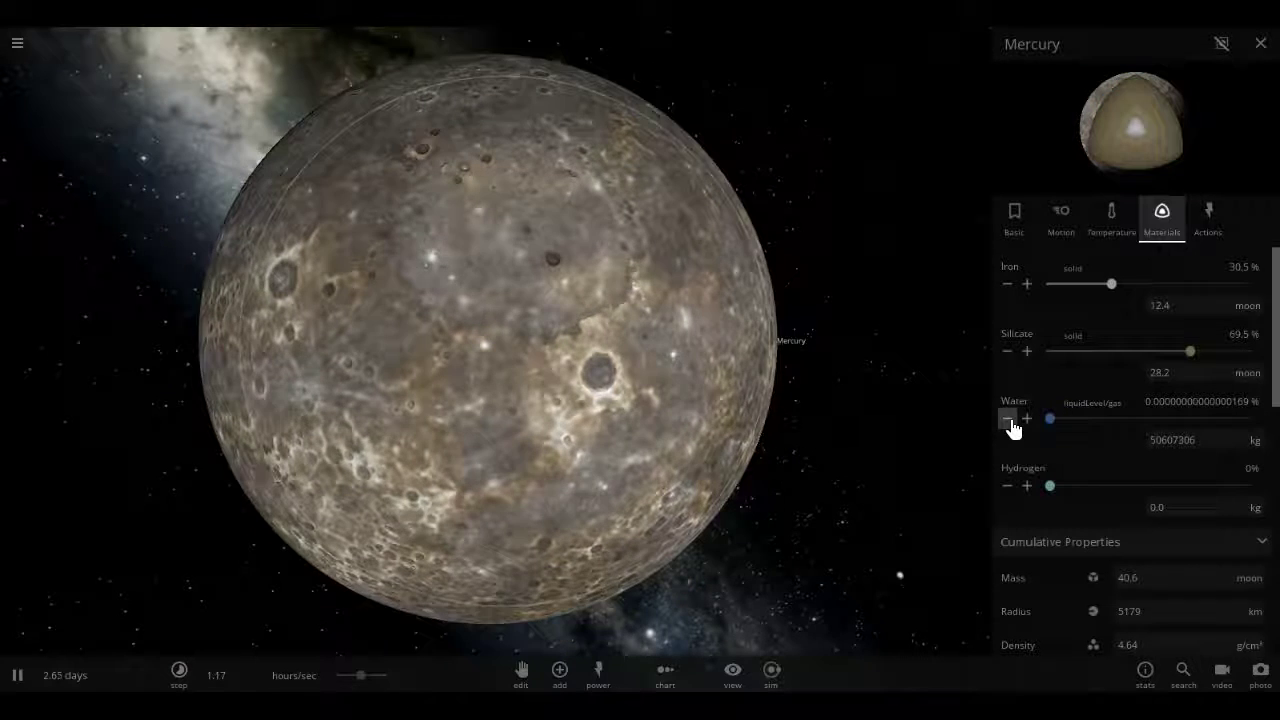
pyautogui.click(1014, 220)
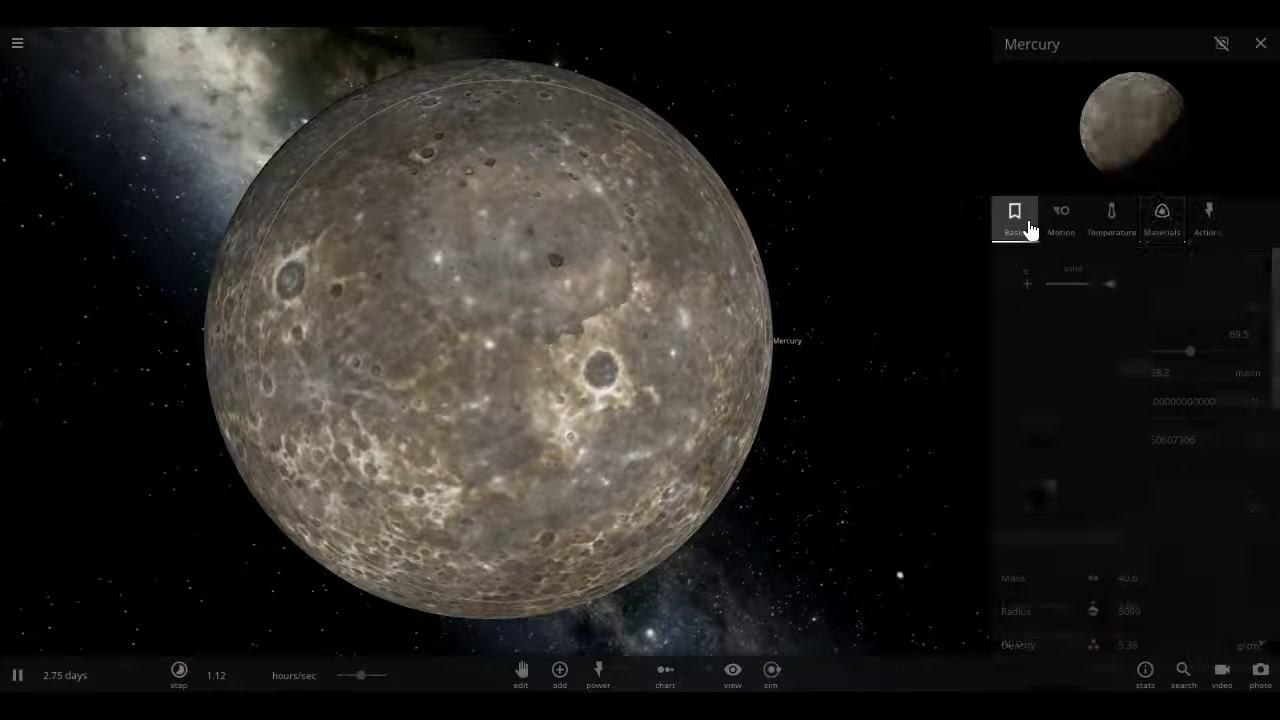
# Pause and place a second Mercury in Still mode to the right of the first
pyautogui.scroll(-5, 846, 431)
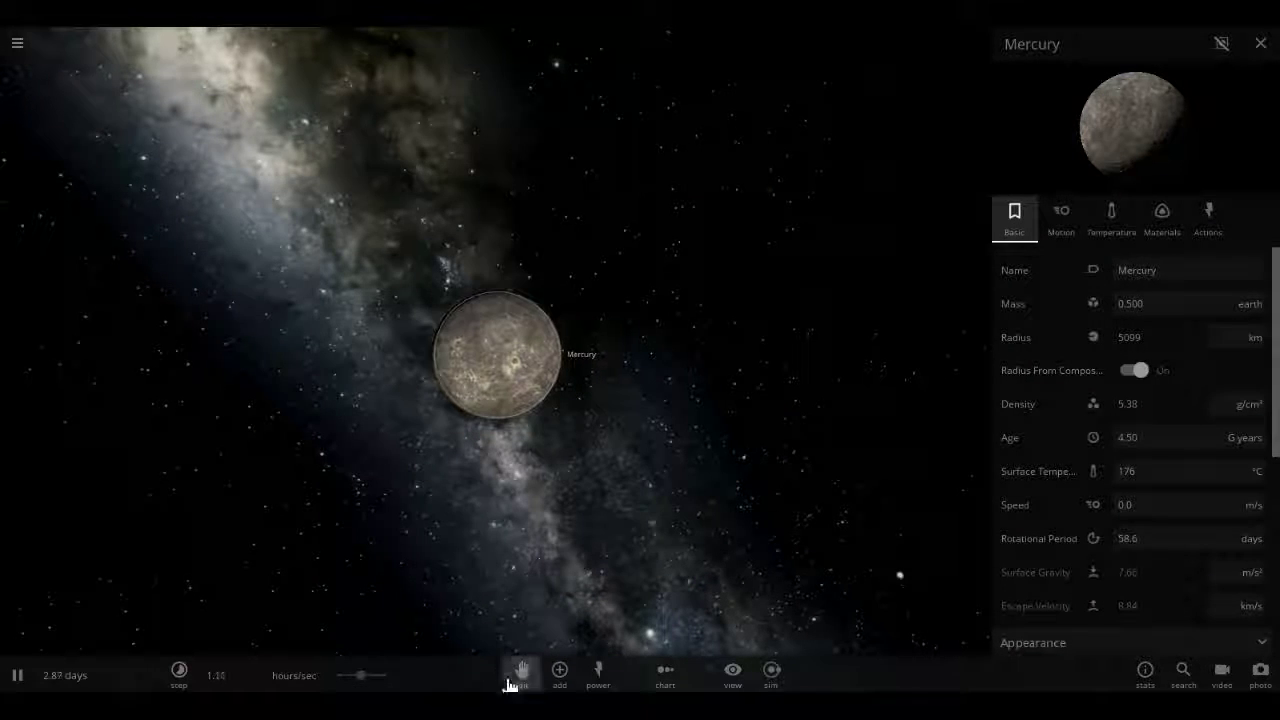
pyautogui.click(559, 669)
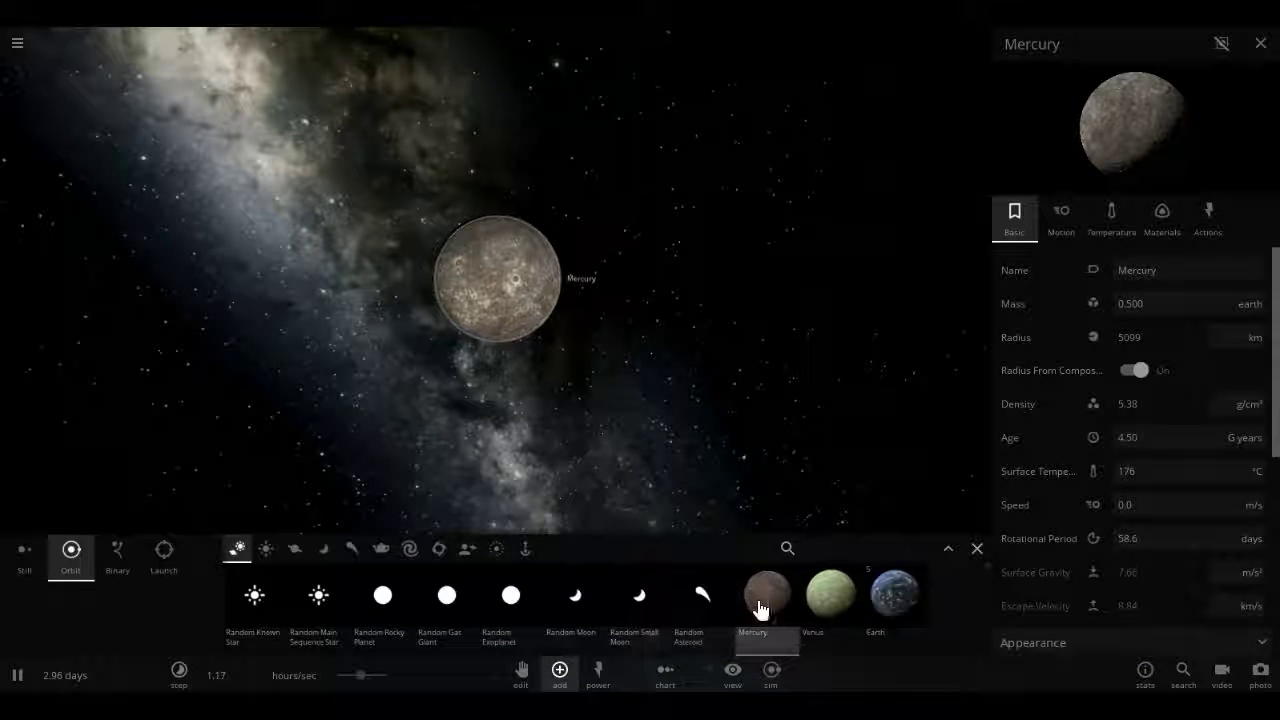
pyautogui.click(23, 577)
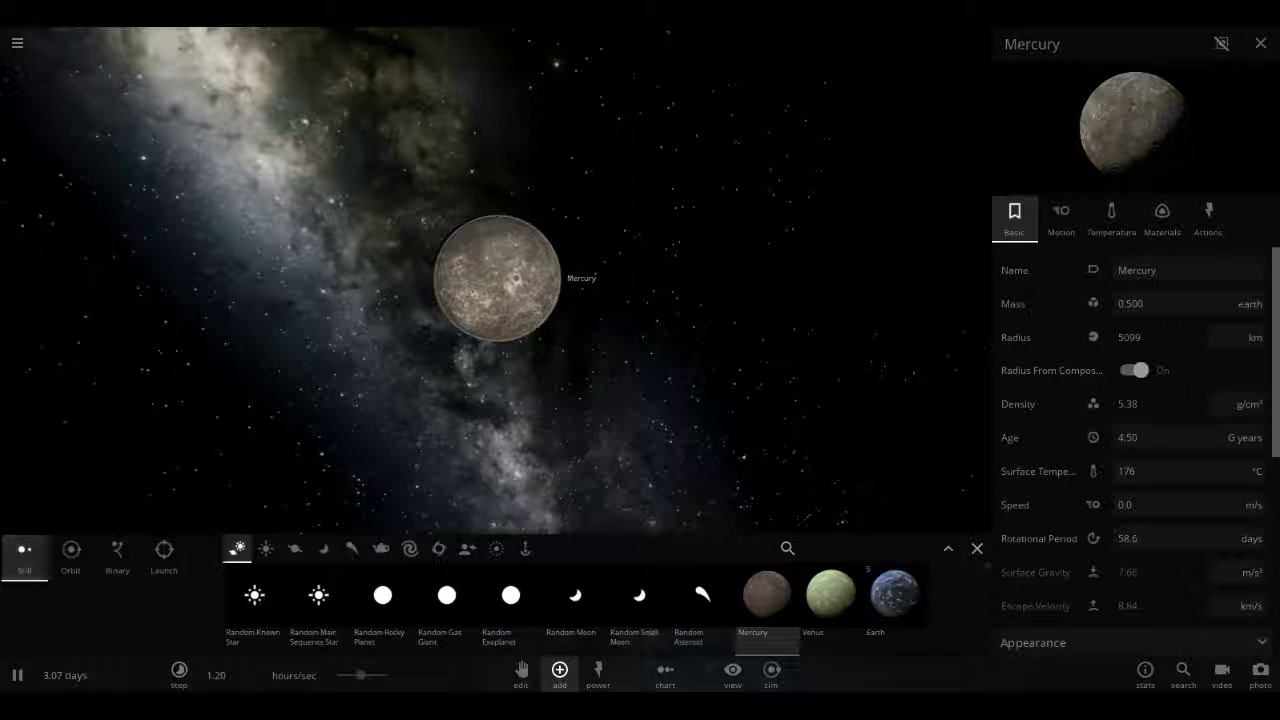
pyautogui.click(18, 680)
pyautogui.click(764, 600)
pyautogui.click(825, 303)
# Set the second Mercury's mass to 0.450 Earth masses
pyautogui.click(977, 548)
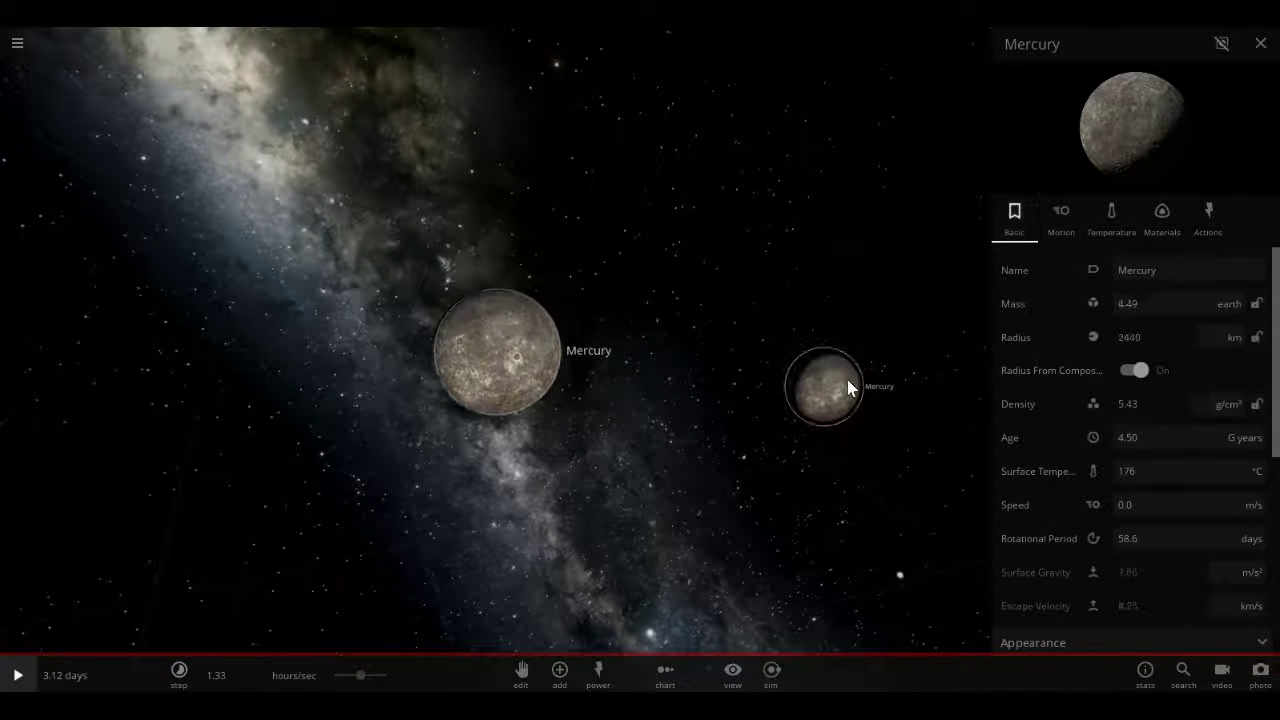
pyautogui.click(1259, 313)
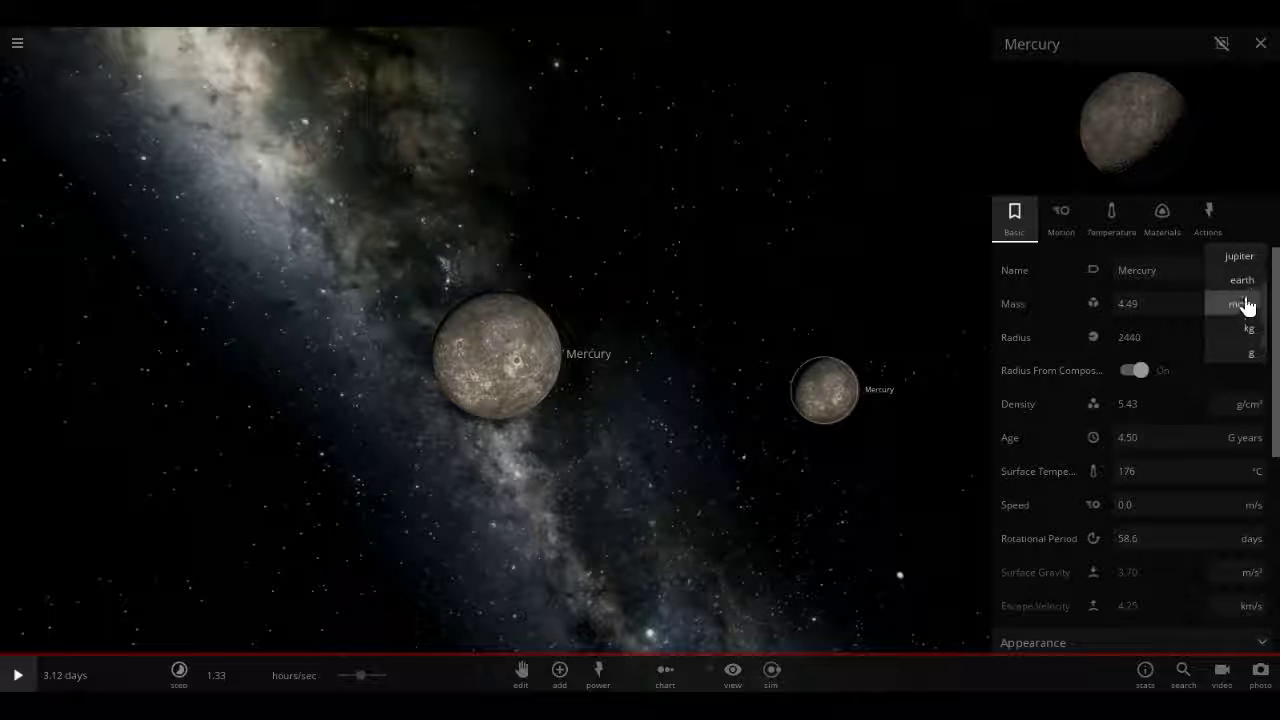
pyautogui.click(1210, 298)
pyautogui.write('.45')
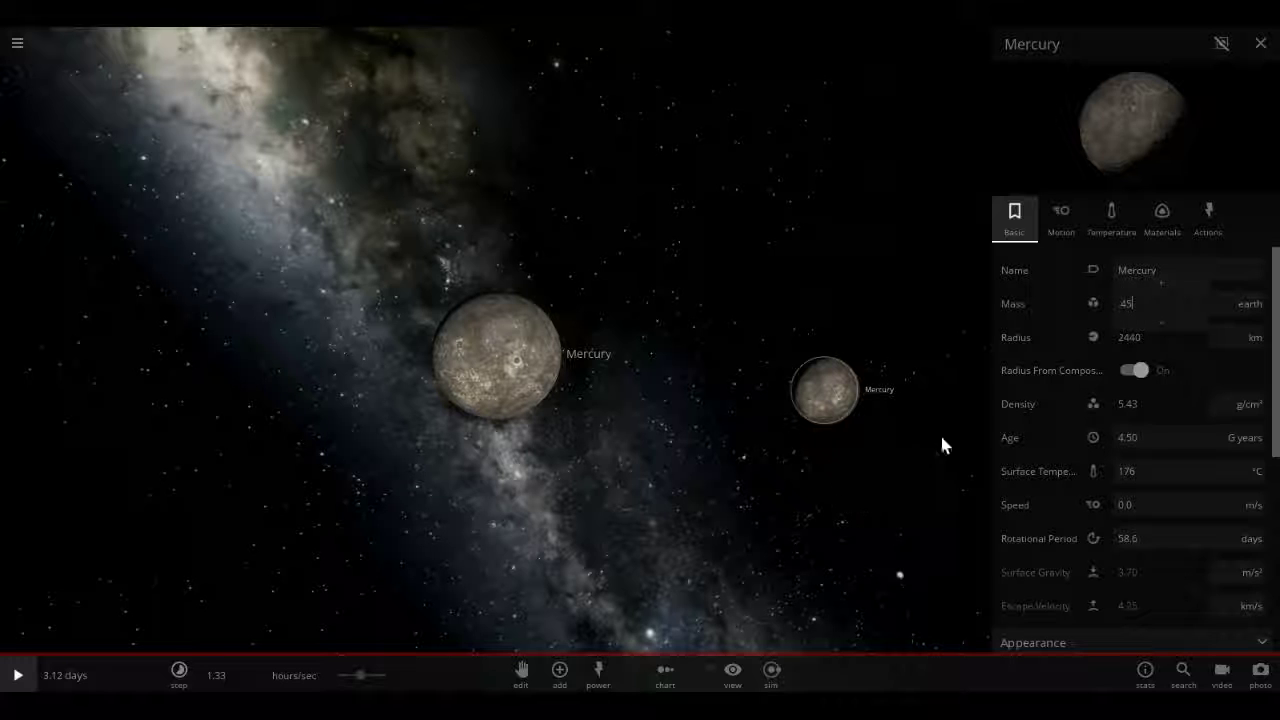
pyautogui.press('Return')
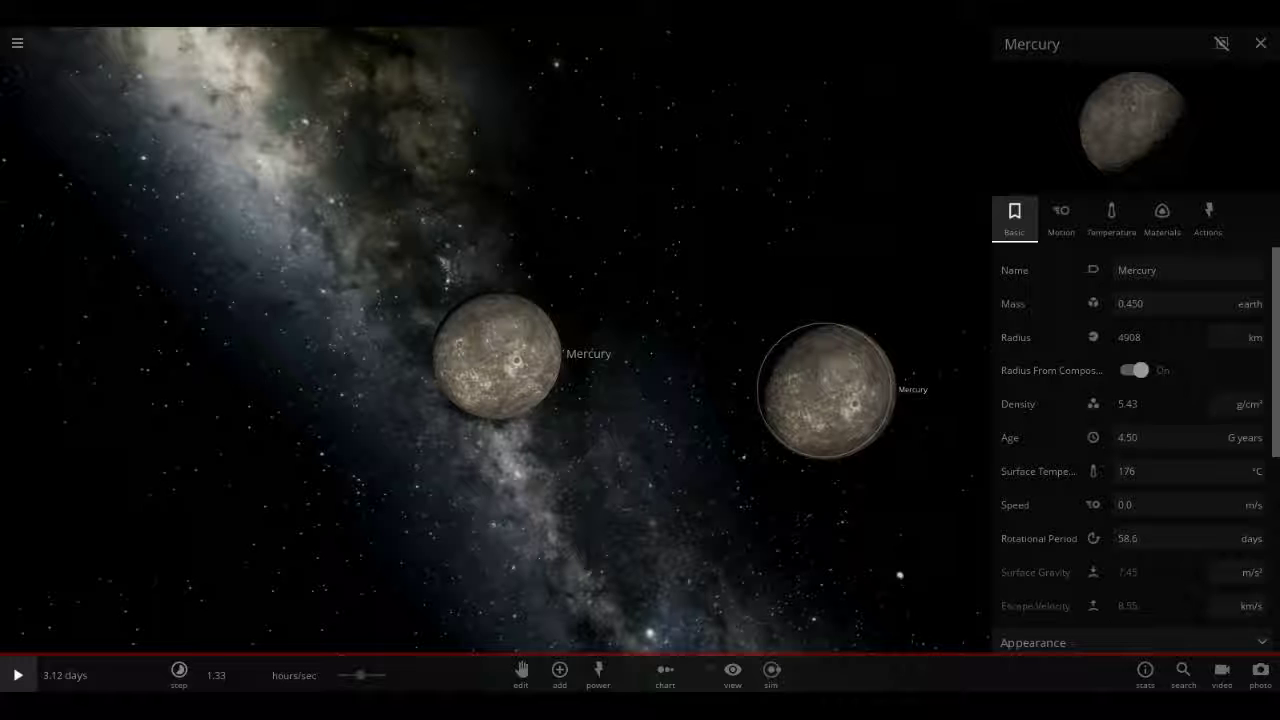
# Cut the second Mercury's iron to about 30%, then move and centre on the merged molten planet
pyautogui.click(1163, 222)
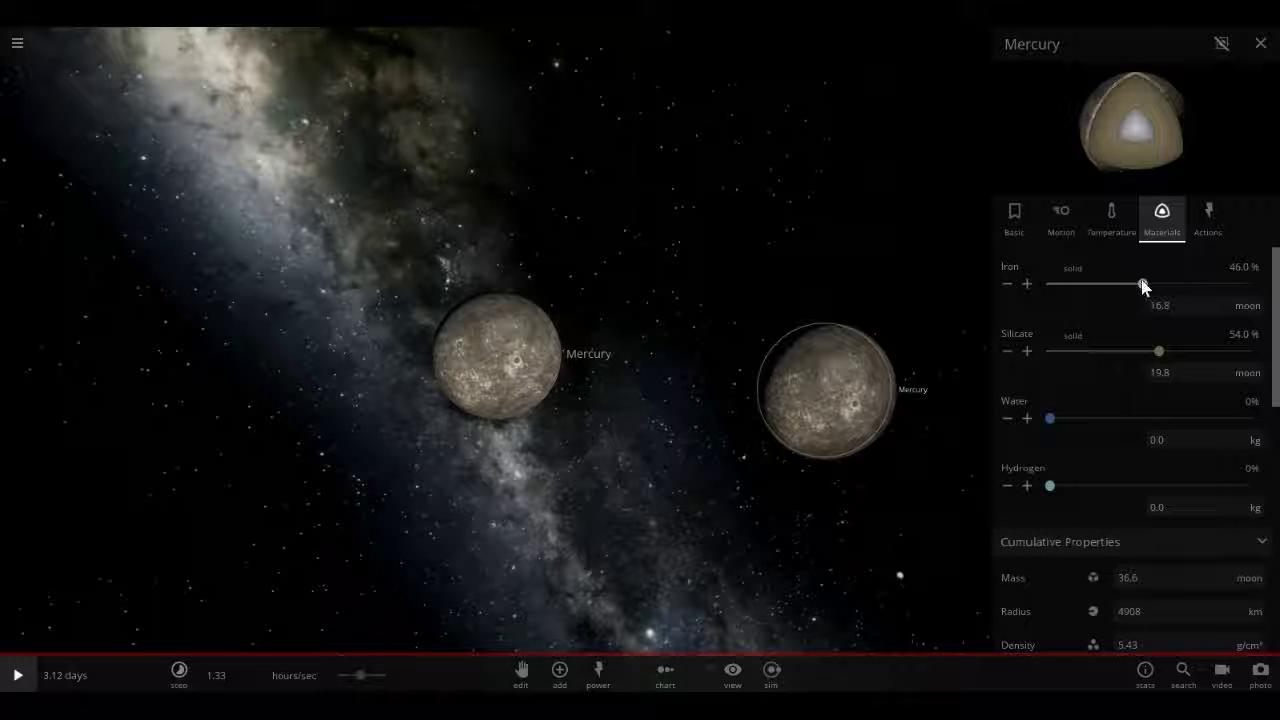
pyautogui.moveTo(1148, 281); pyautogui.dragTo(1115, 276)
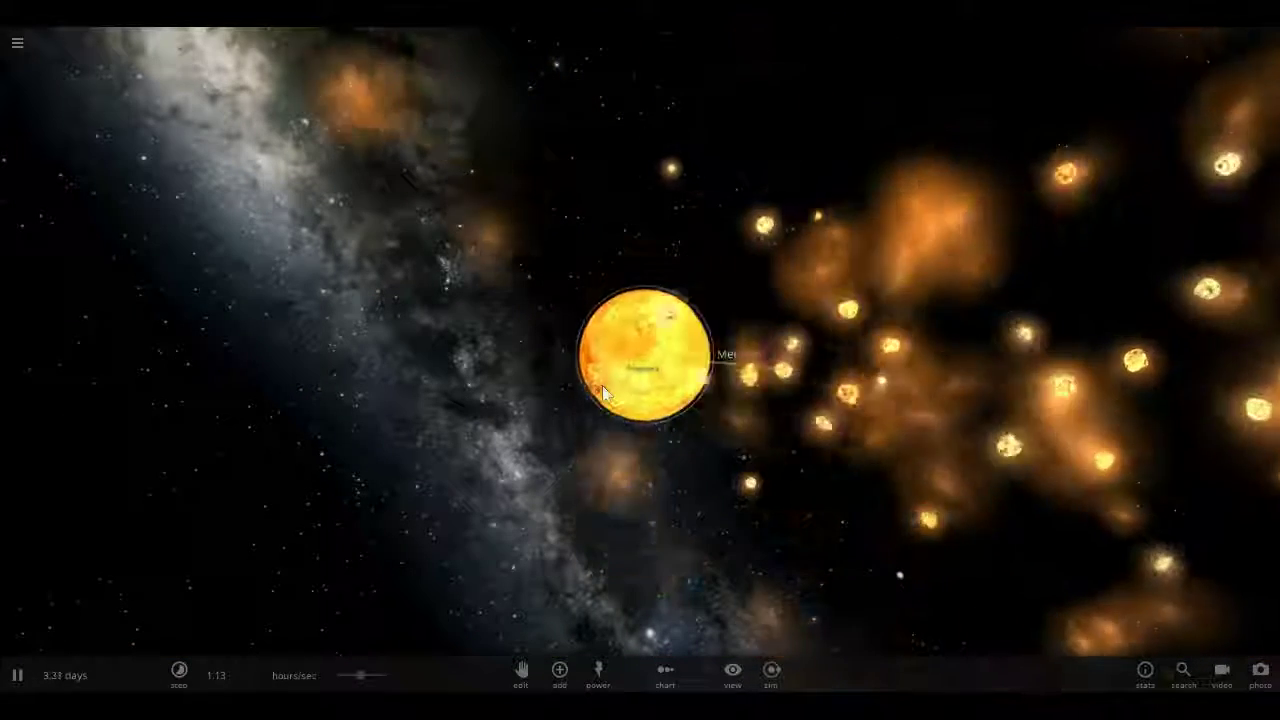
pyautogui.moveTo(603, 393)
pyautogui.mouseDown()
pyautogui.moveTo(600, 363)
pyautogui.moveTo(650, 340)
pyautogui.moveTo(877, 322)
pyautogui.mouseUp()
pyautogui.doubleClick(877, 322)
# Zoom and orbit around the merged Mercury to inspect the scattered fragments
pyautogui.scroll(3, 713, 400)
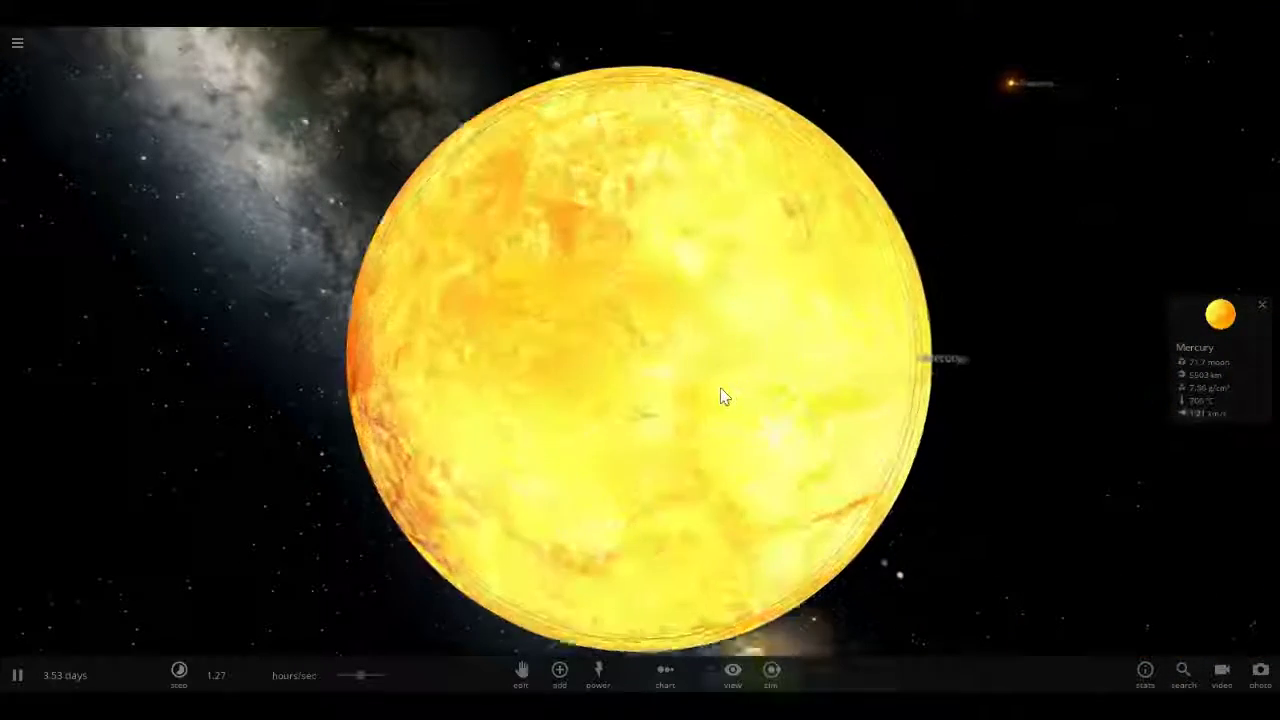
pyautogui.scroll(-5, 853, 398)
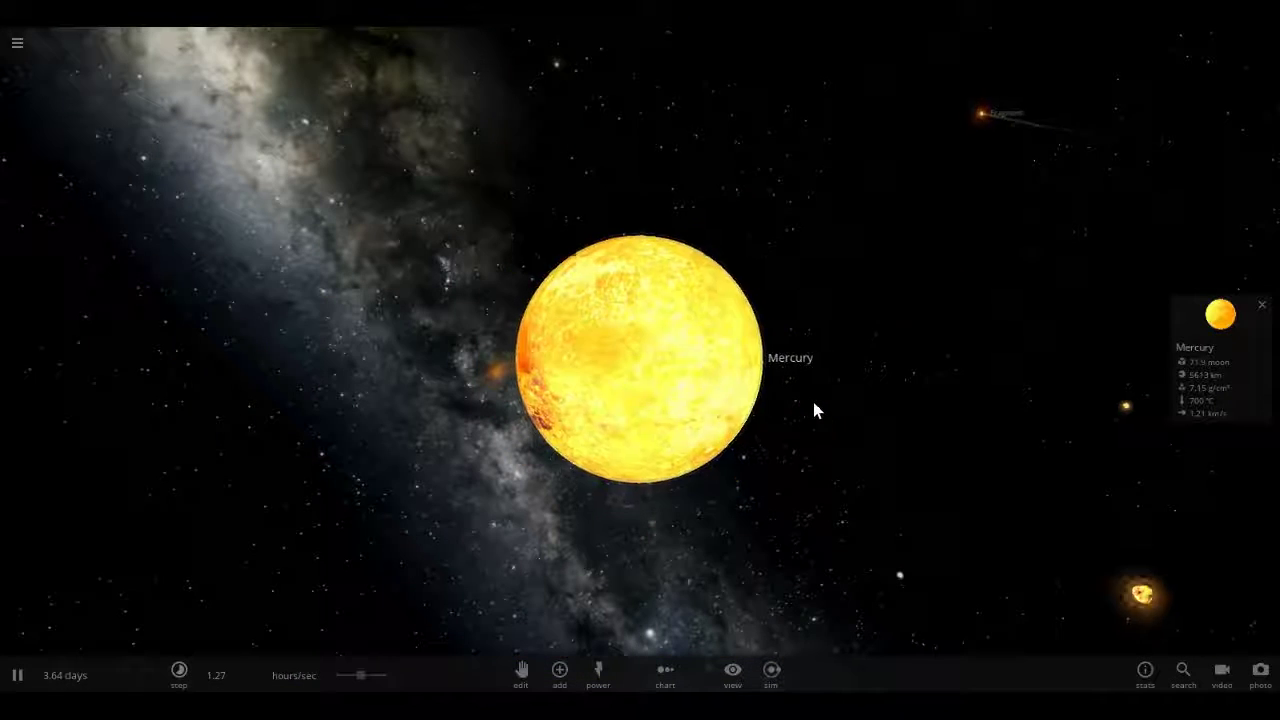
pyautogui.scroll(-5, 813, 402)
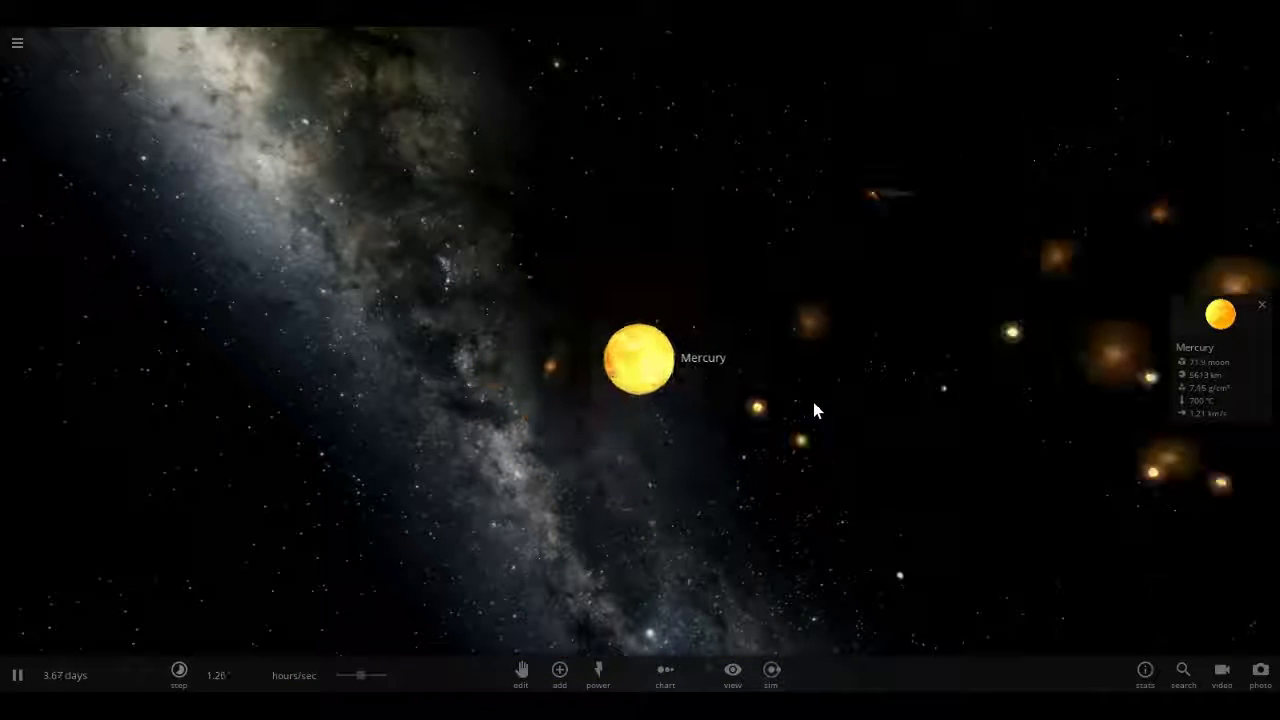
pyautogui.scroll(-3, 729, 416)
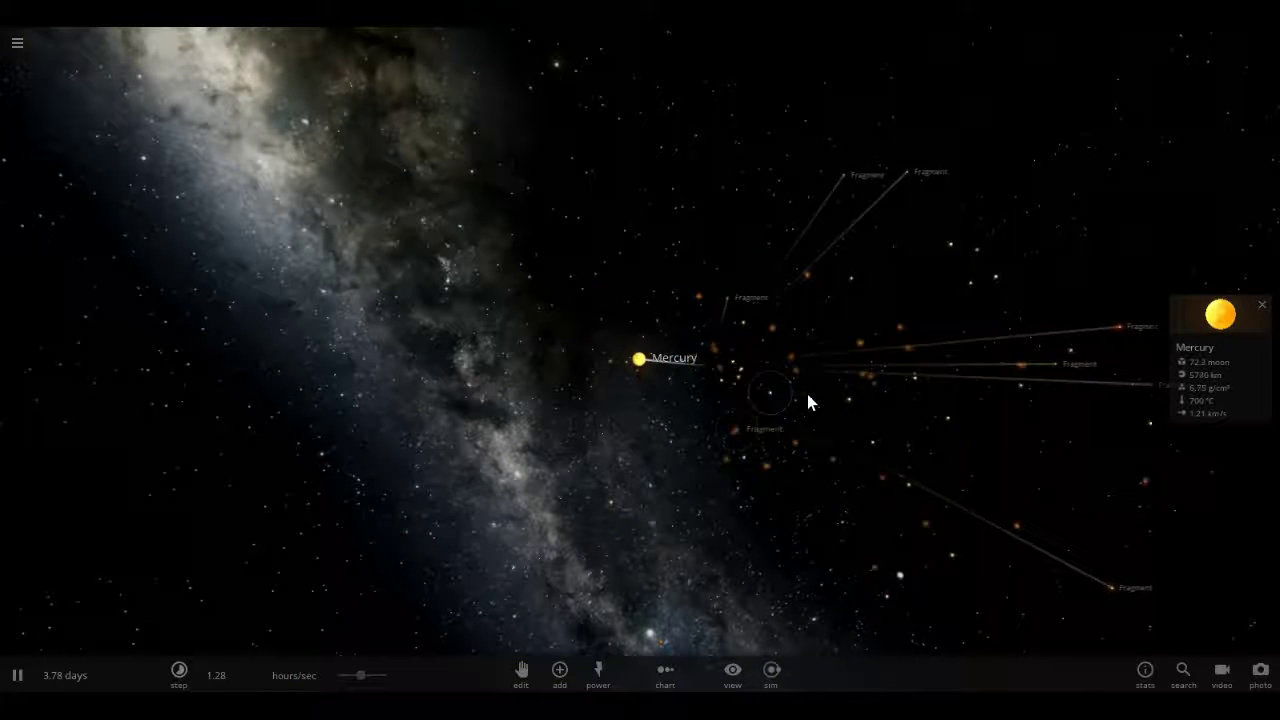
pyautogui.scroll(5, 783, 392)
pyautogui.scroll(-3, 900, 390)
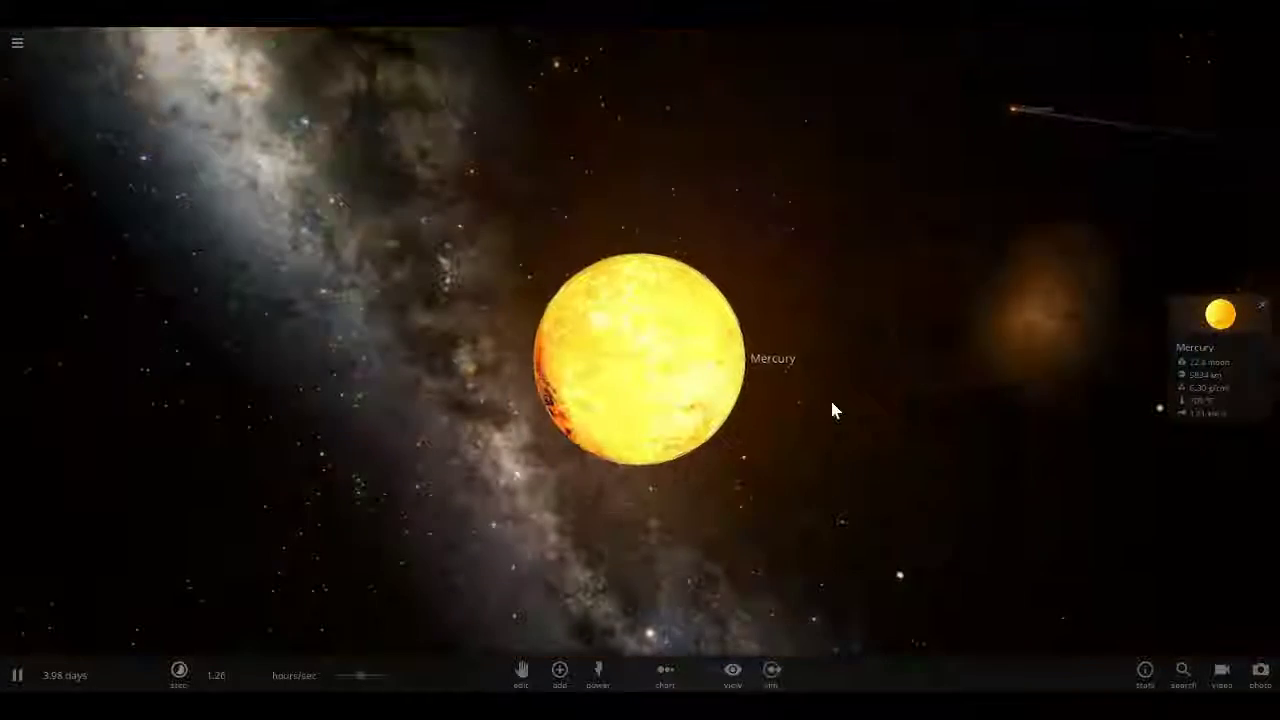
pyautogui.moveTo(833, 410)
pyautogui.mouseDown()
pyautogui.moveTo(280, 403)
pyautogui.moveTo(871, 340)
pyautogui.moveTo(668, 380)
pyautogui.moveTo(560, 443)
pyautogui.moveTo(691, 457)
pyautogui.mouseUp()
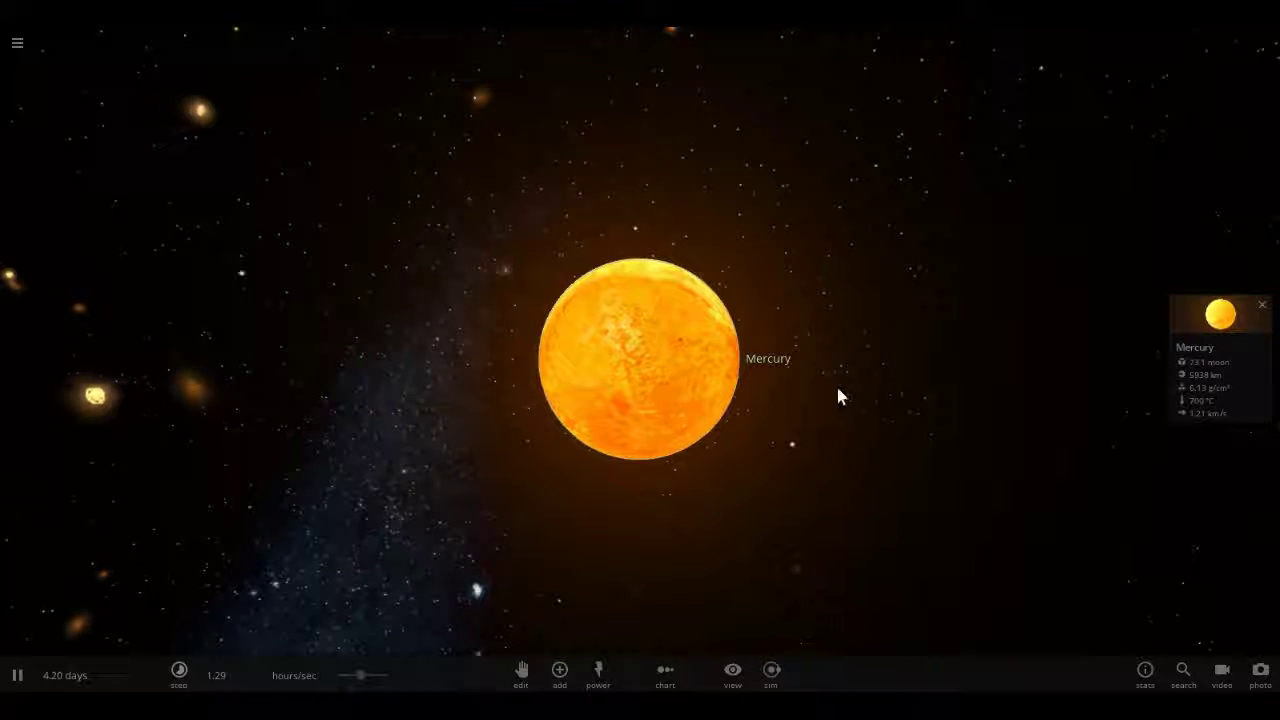
pyautogui.moveTo(865, 390)
pyautogui.mouseDown()
pyautogui.moveTo(469, 403)
pyautogui.moveTo(1010, 395)
pyautogui.moveTo(466, 389)
pyautogui.mouseUp()
pyautogui.scroll(-6, 466, 389)
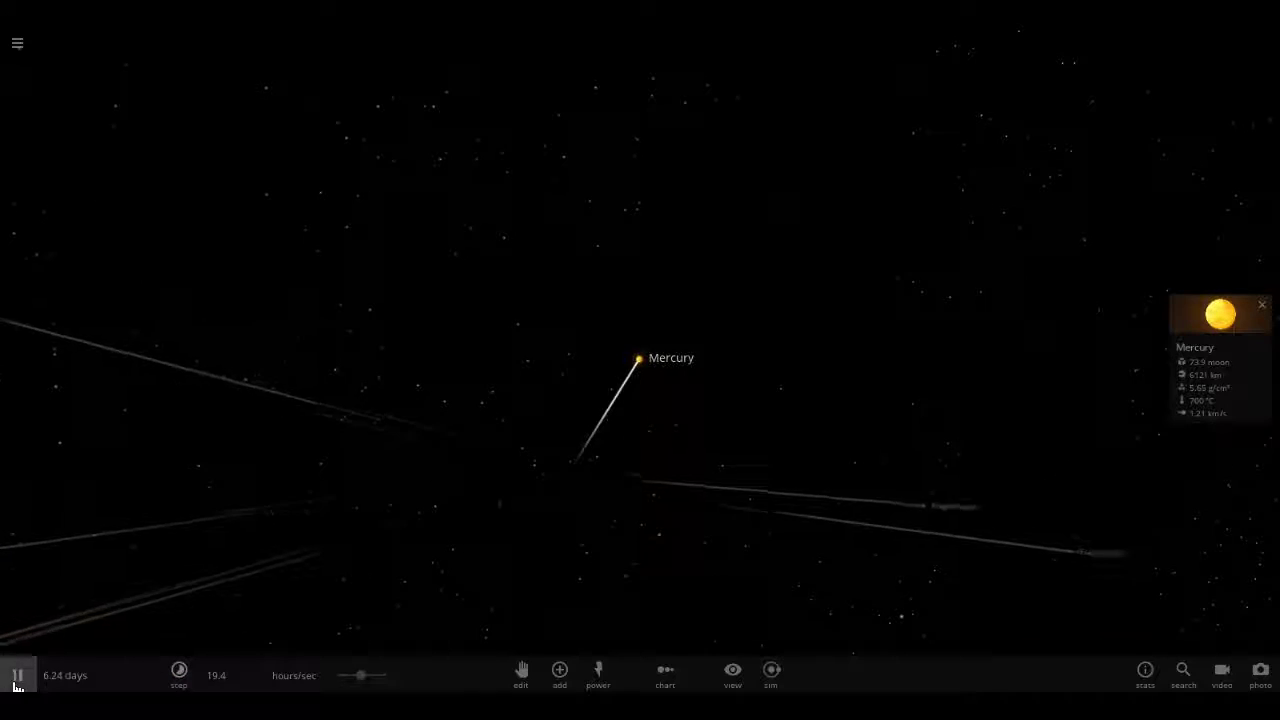
# Show the merged Mercury's Basic properties: 1.64 Earth masses, 7300 km radius, 6.00 g/cm³
pyautogui.scroll(10, 820, 410)
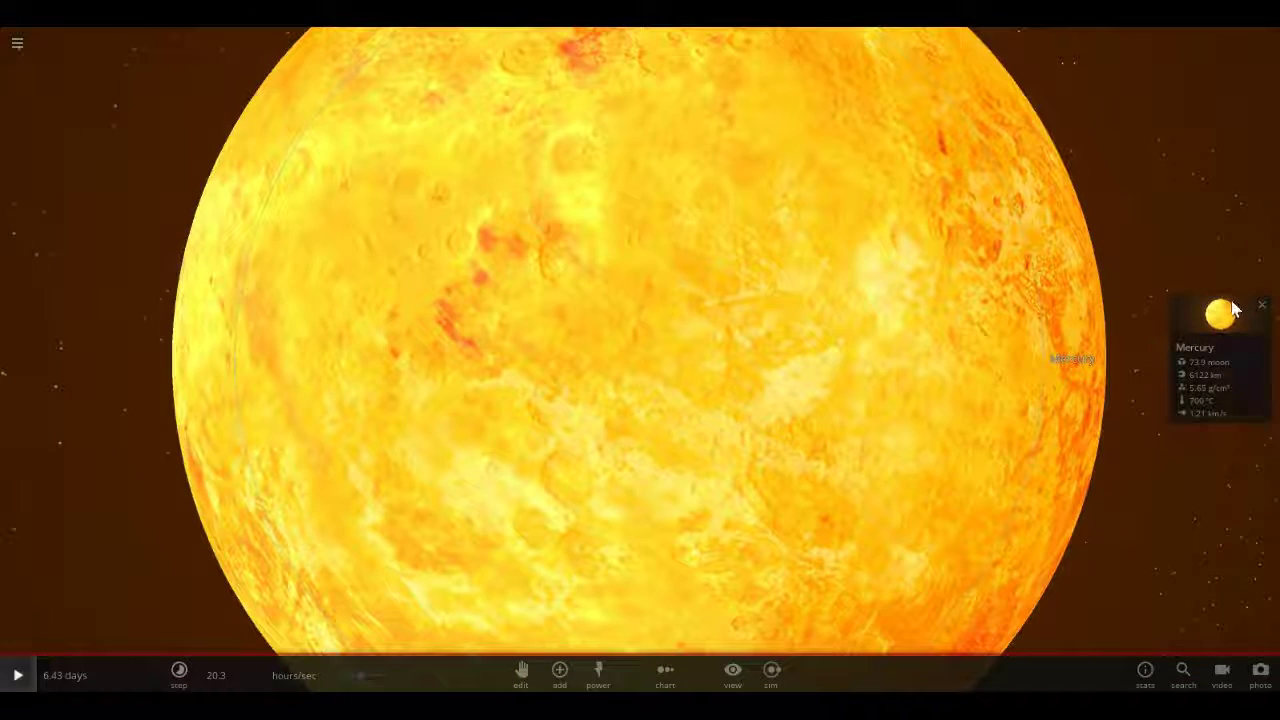
pyautogui.click(1234, 310)
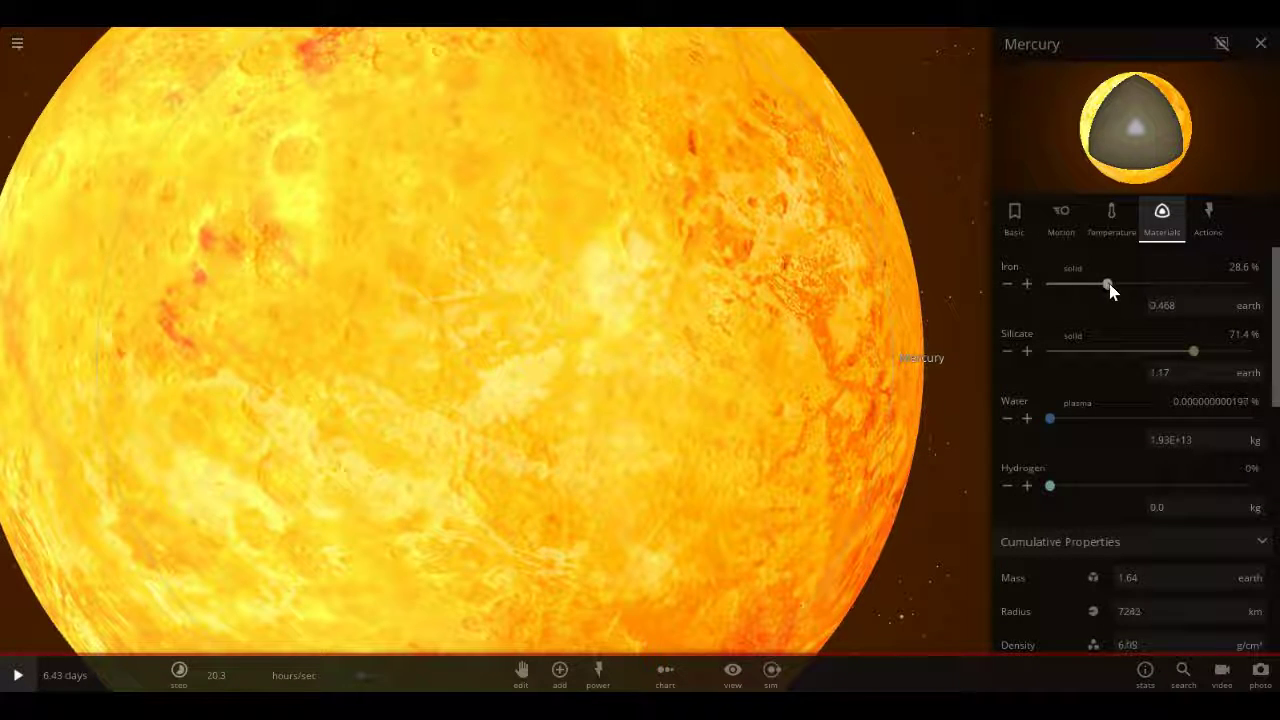
pyautogui.click(1033, 230)
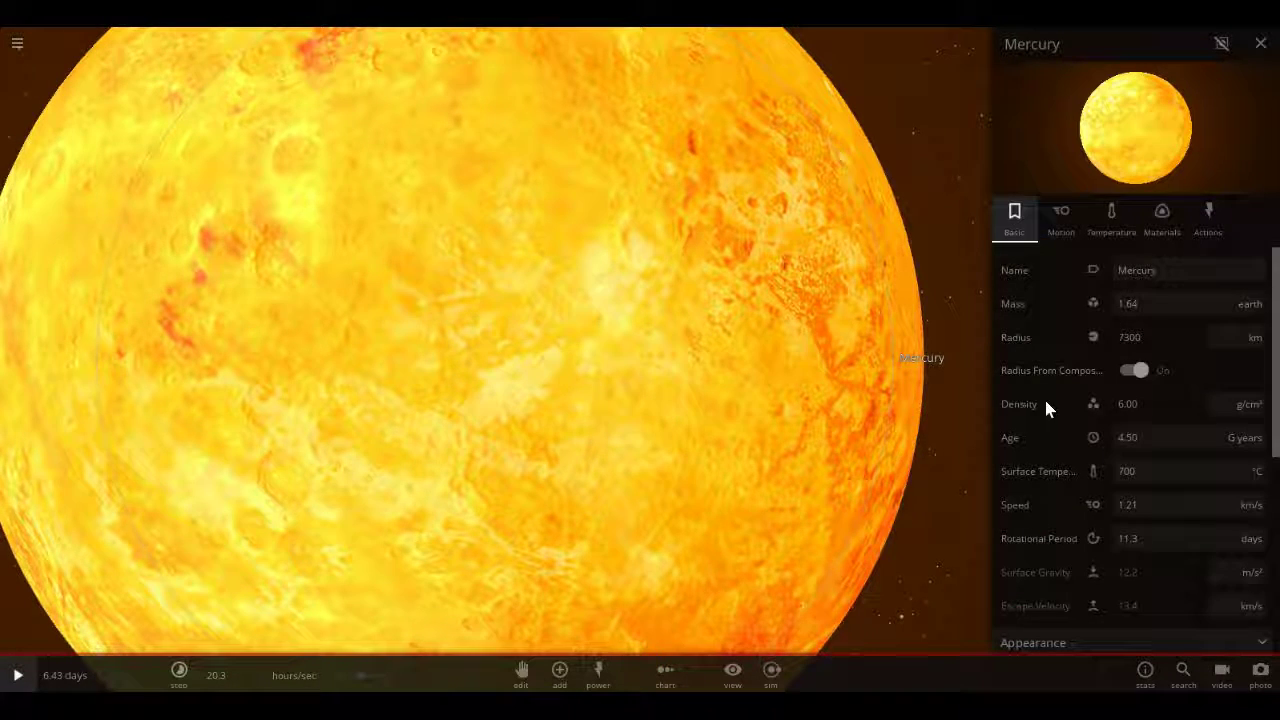
# Browse the Add catalogue to the Moon and place it in Orbit mode around Mercury
pyautogui.click(558, 672)
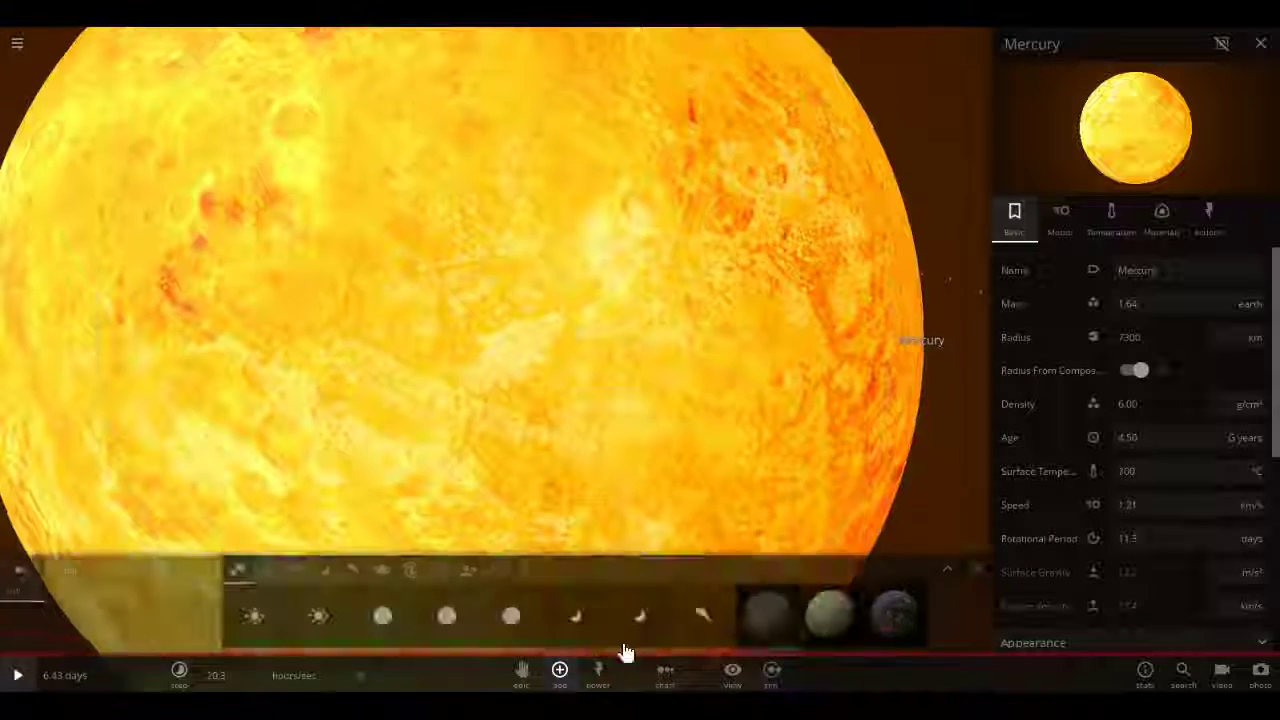
pyautogui.click(272, 550)
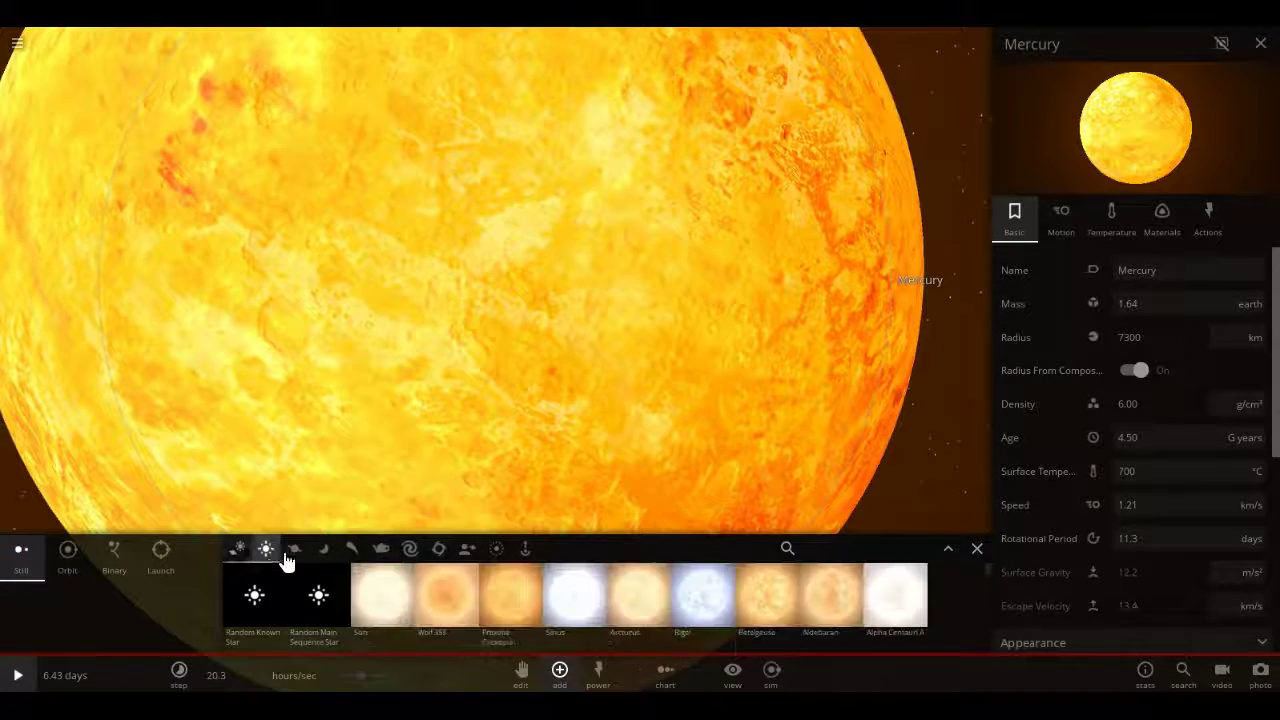
pyautogui.click(240, 555)
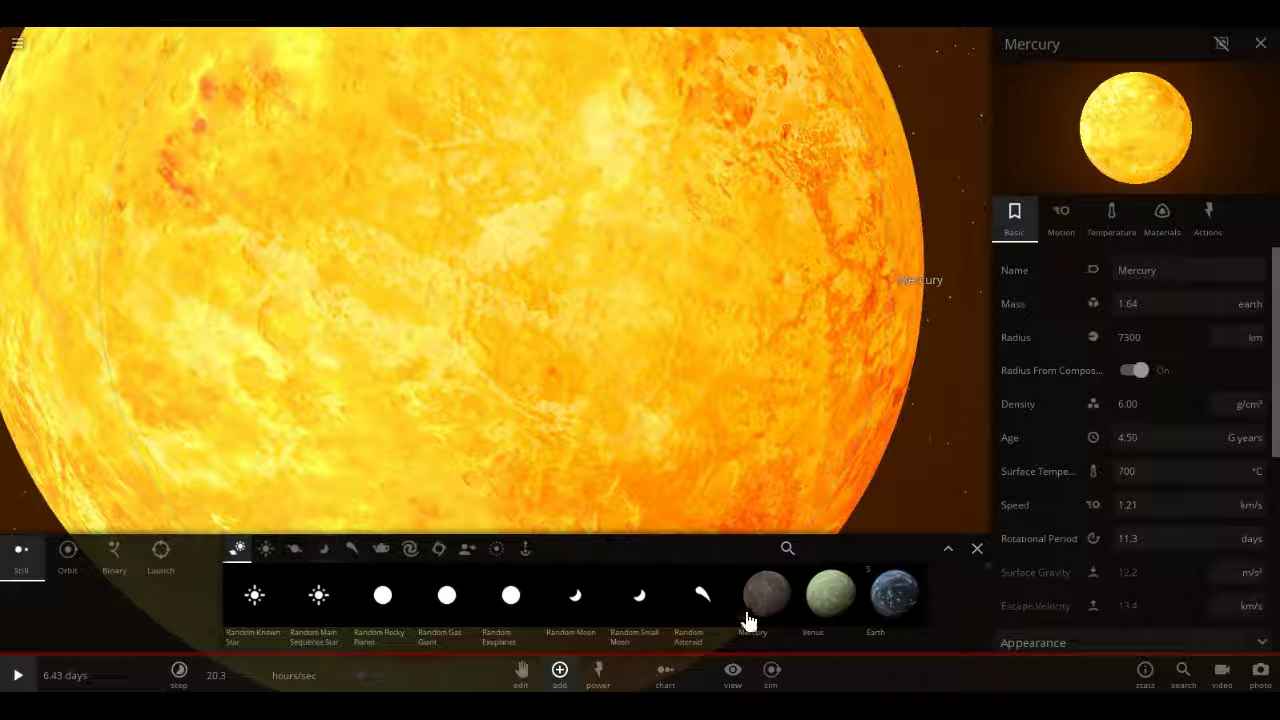
pyautogui.scroll(-5, 750, 622)
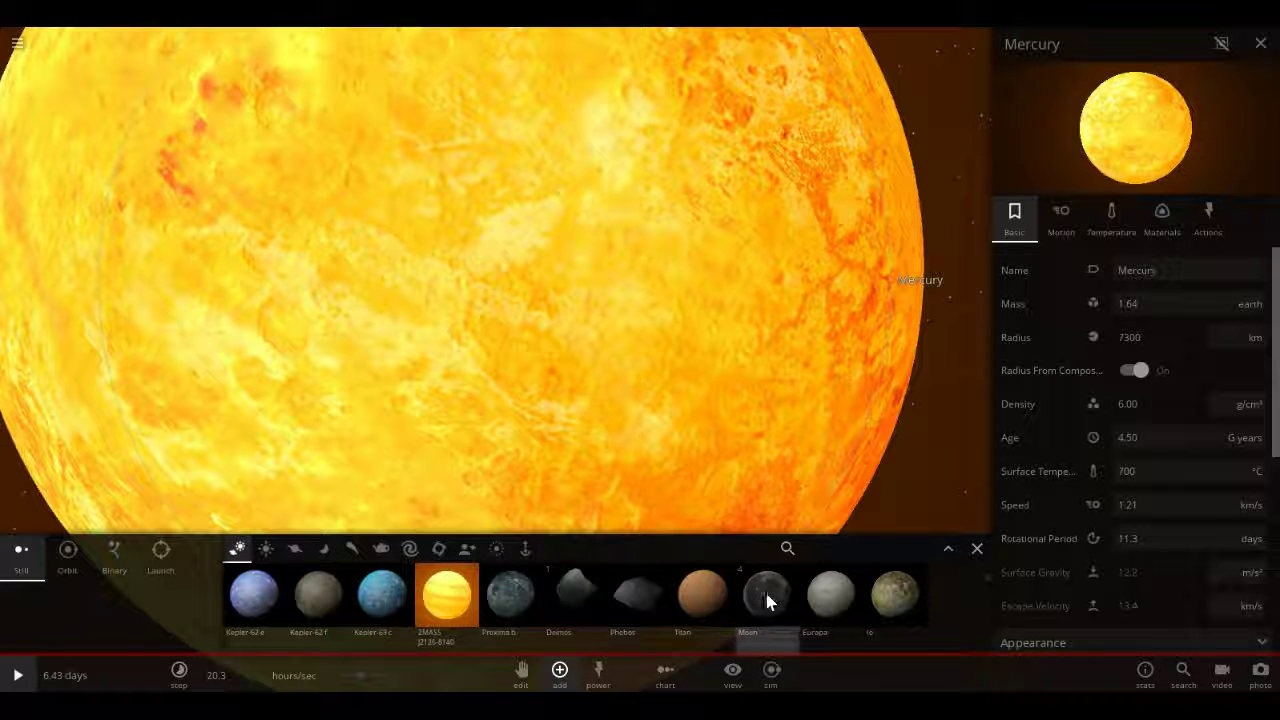
pyautogui.scroll(-5, 882, 498)
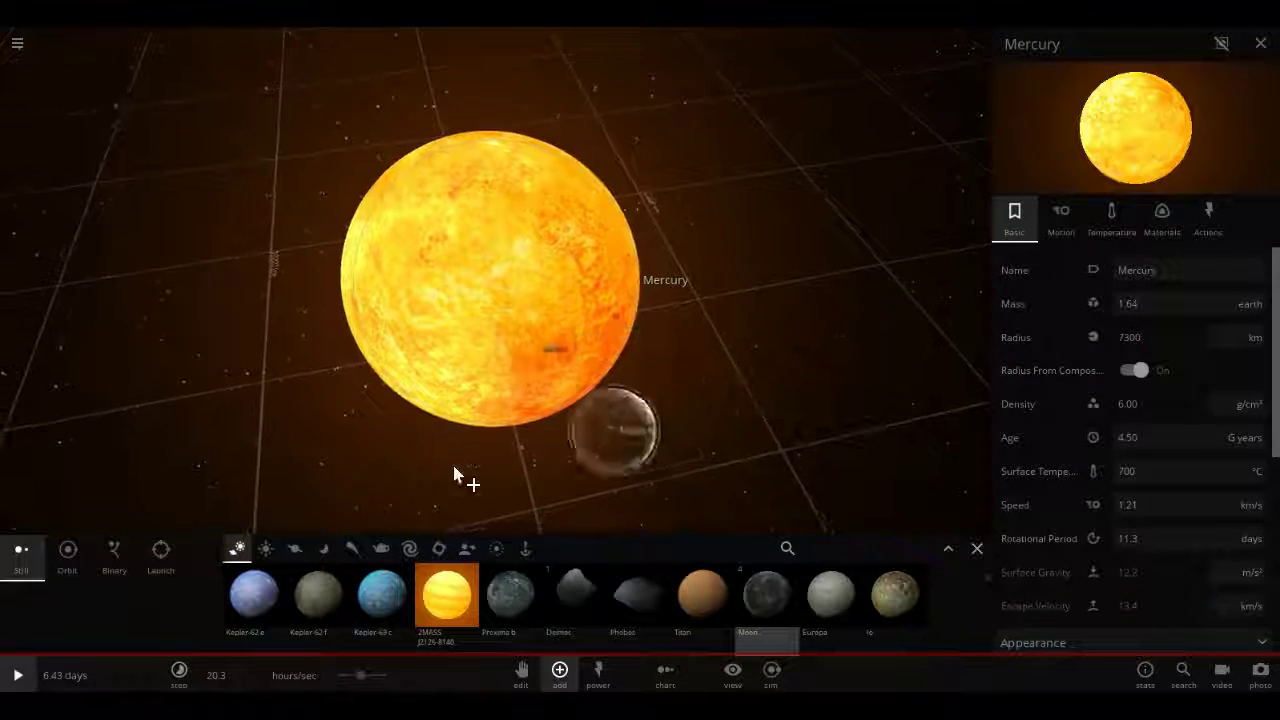
pyautogui.click(62, 570)
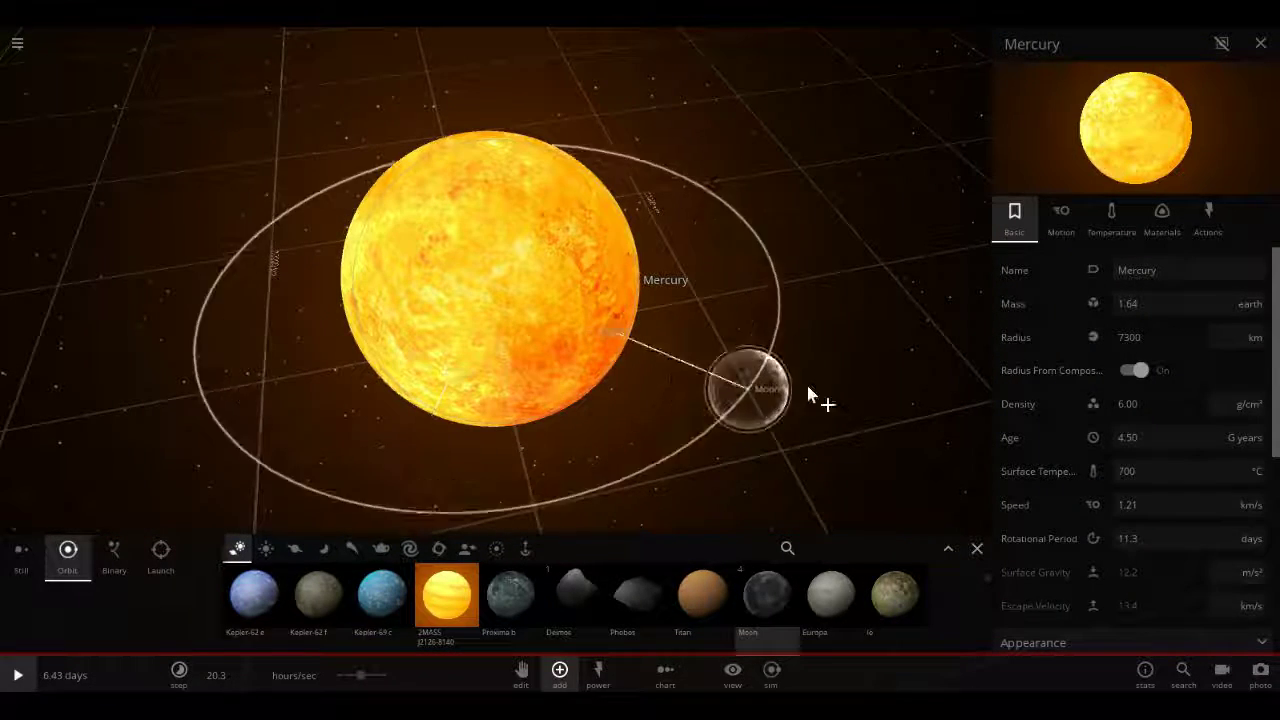
pyautogui.click(912, 325)
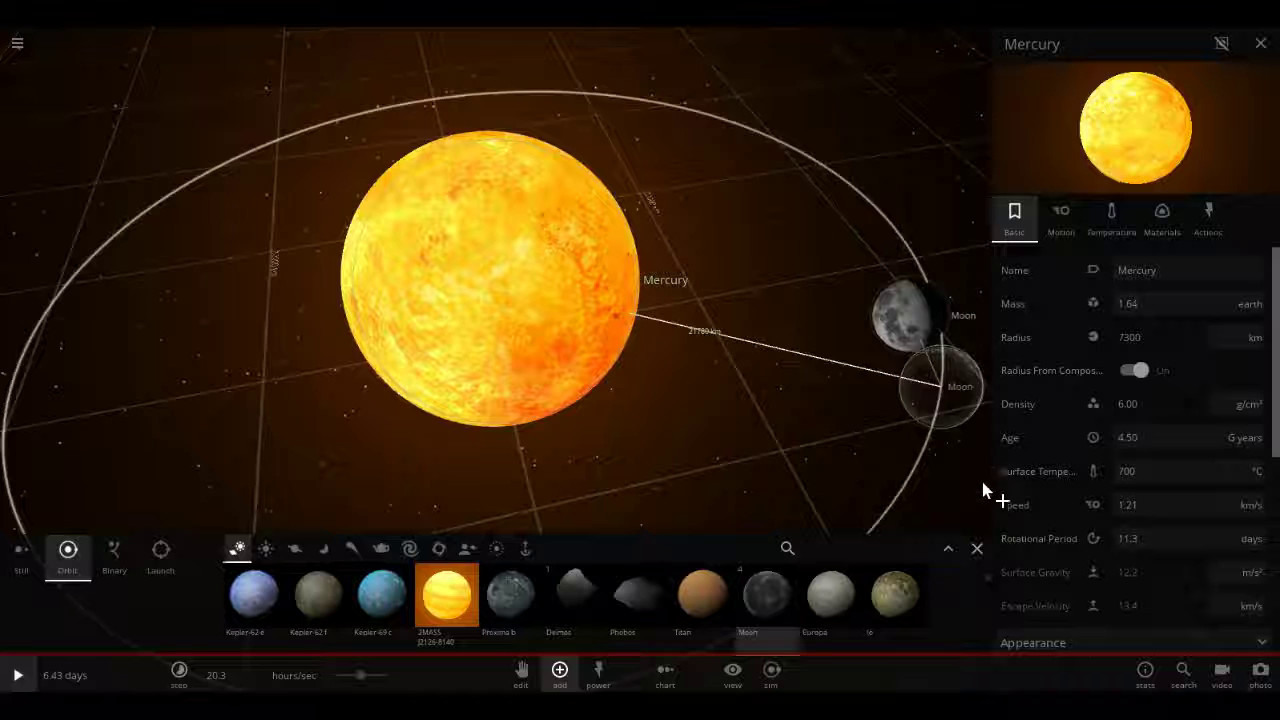
pyautogui.click(977, 553)
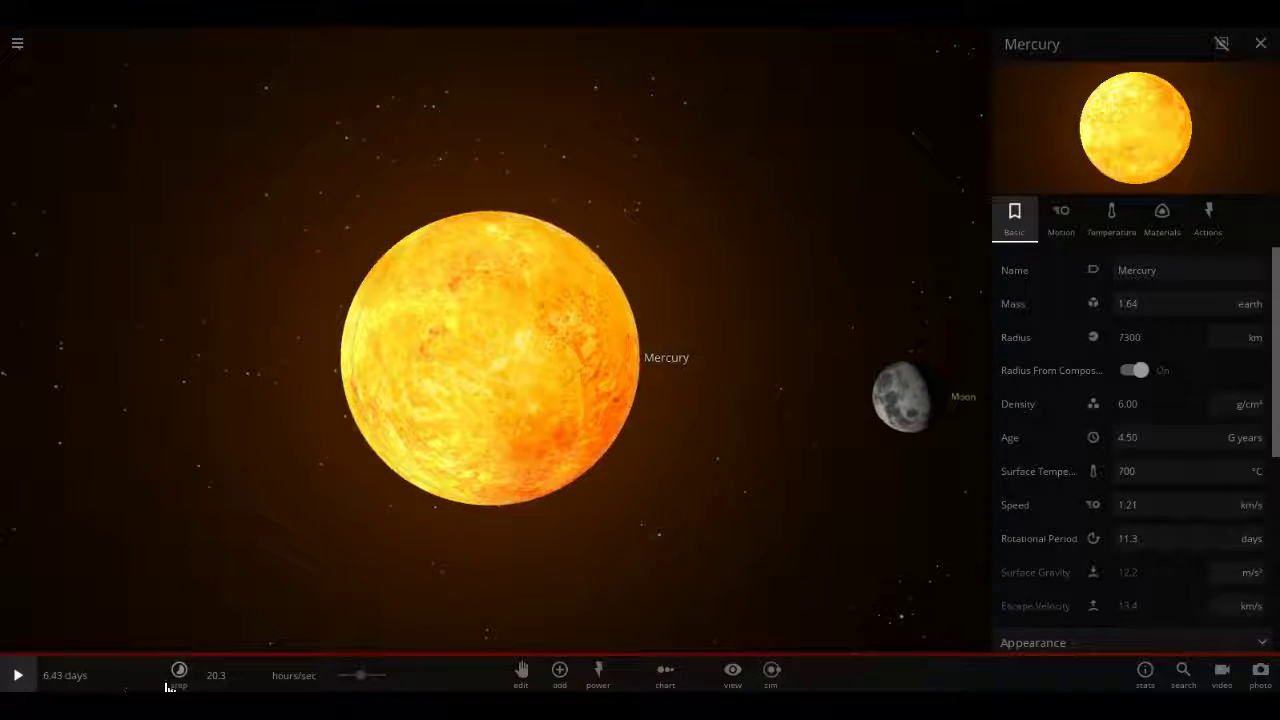
# Run the Mercury and Moon simulation, then start a new empty scene with the Add catalogue open
pyautogui.click(14, 680)
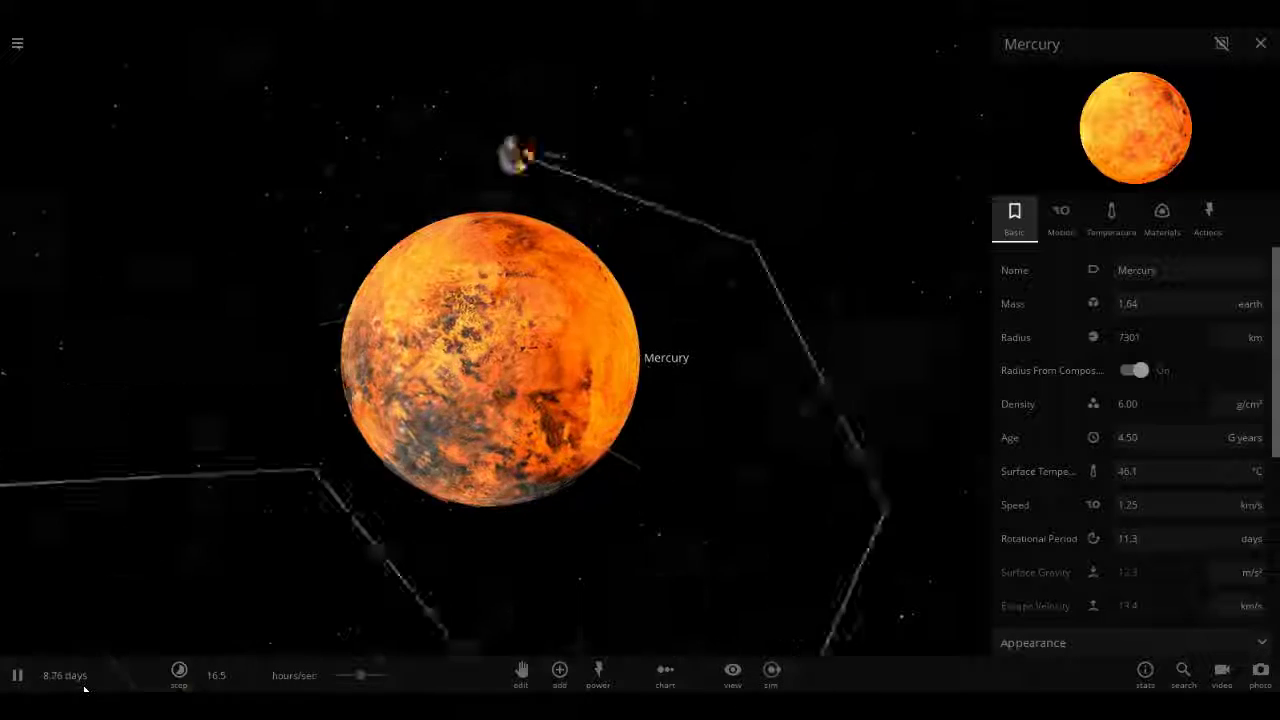
pyautogui.scroll(-5, 390, 560)
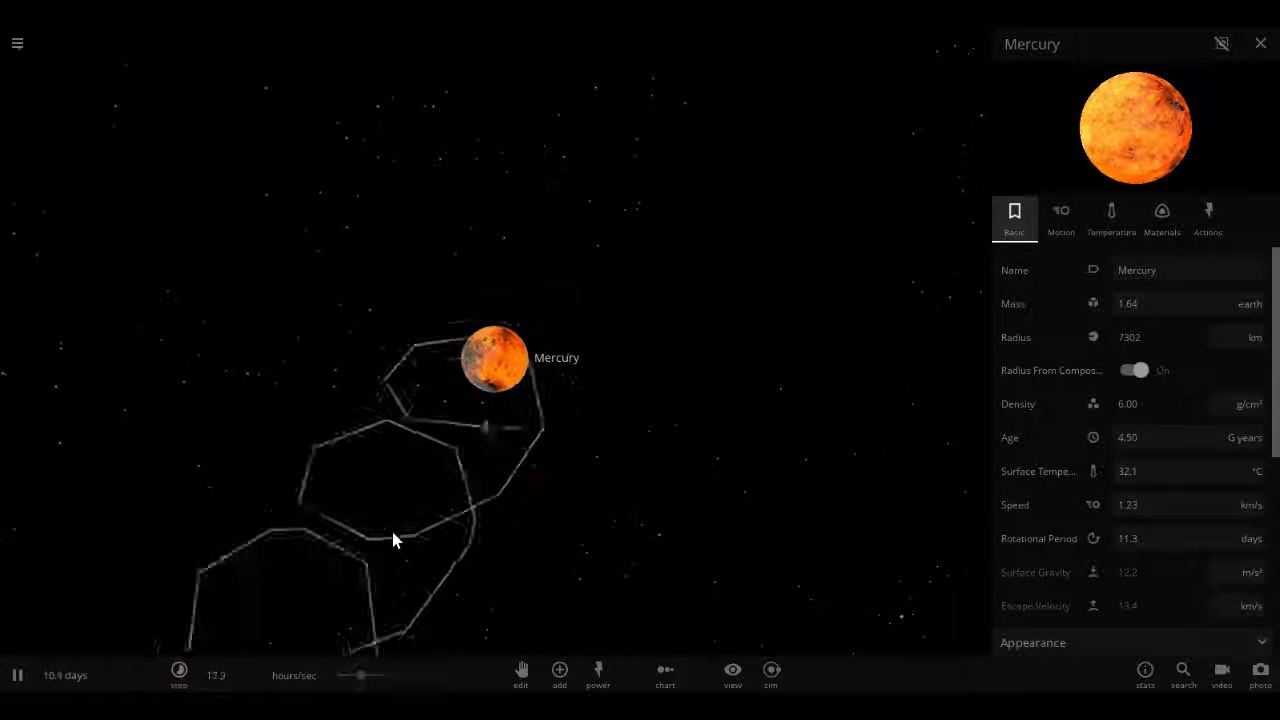
pyautogui.click(17, 50)
pyautogui.click(75, 256)
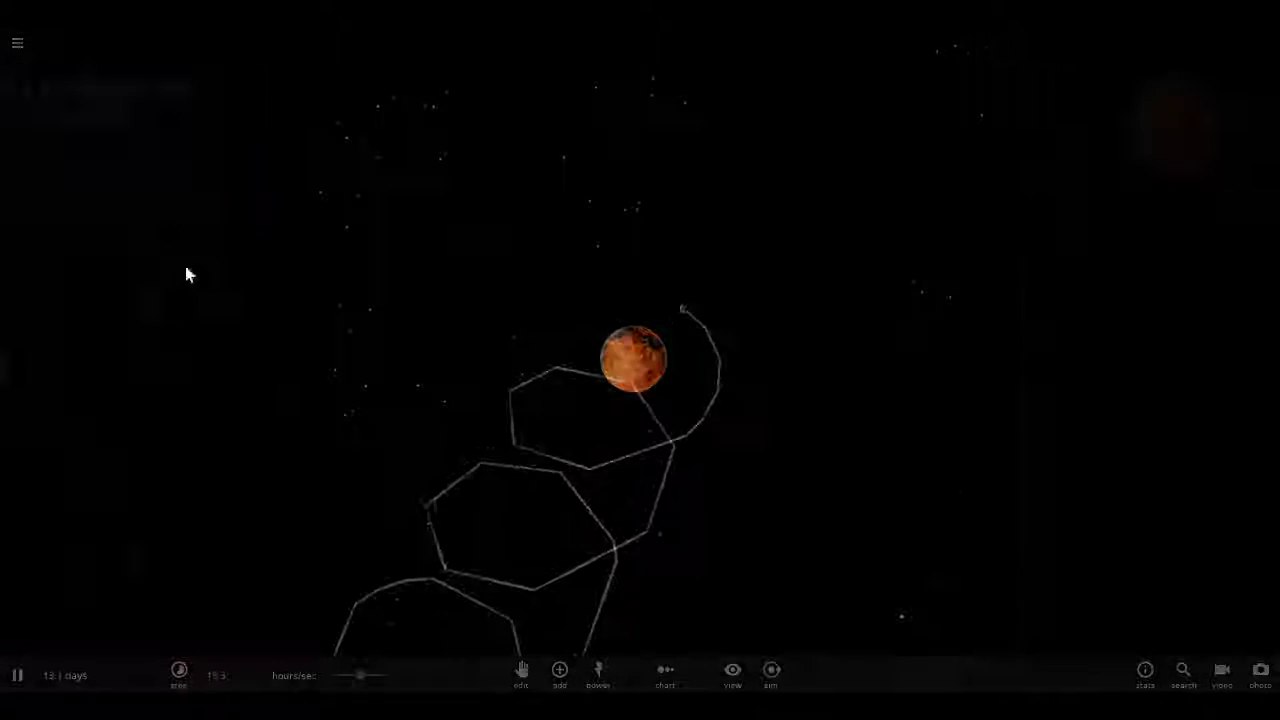
pyautogui.click(561, 669)
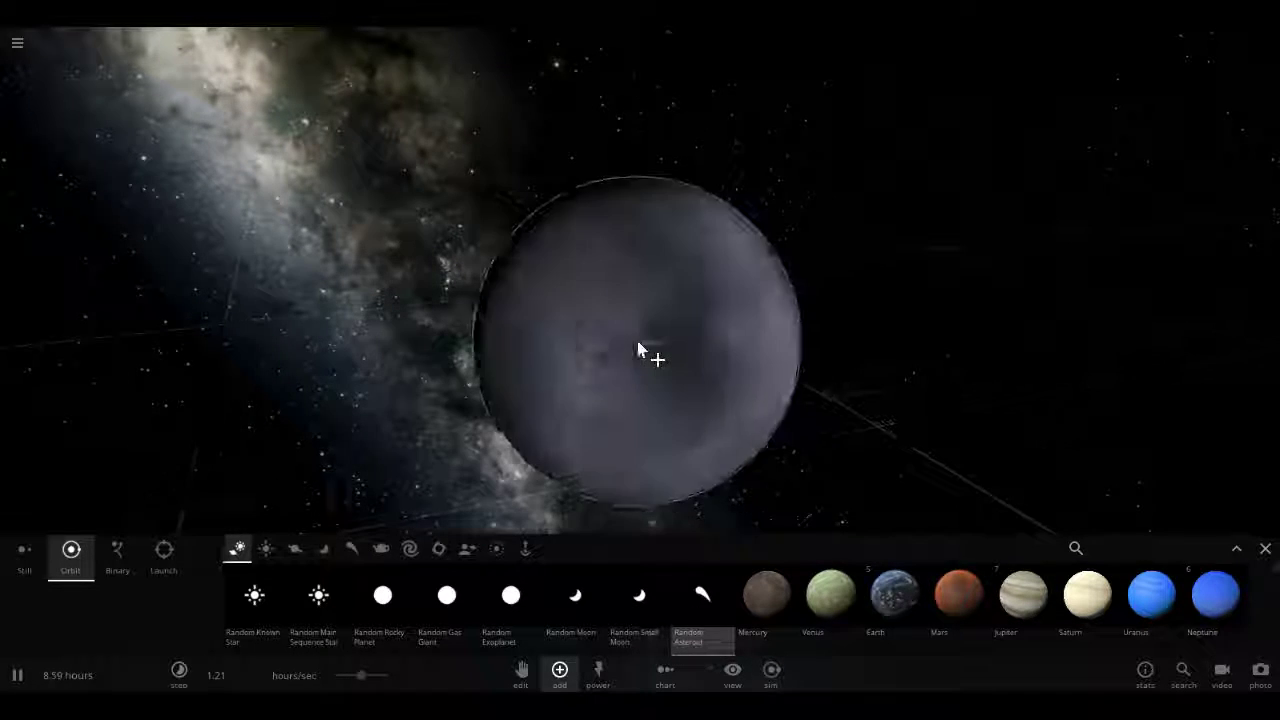
# Place two random asteroids in Orbit mode, then drop a third in Still mode onto the merged body
pyautogui.click(623, 264)
pyautogui.click(984, 282)
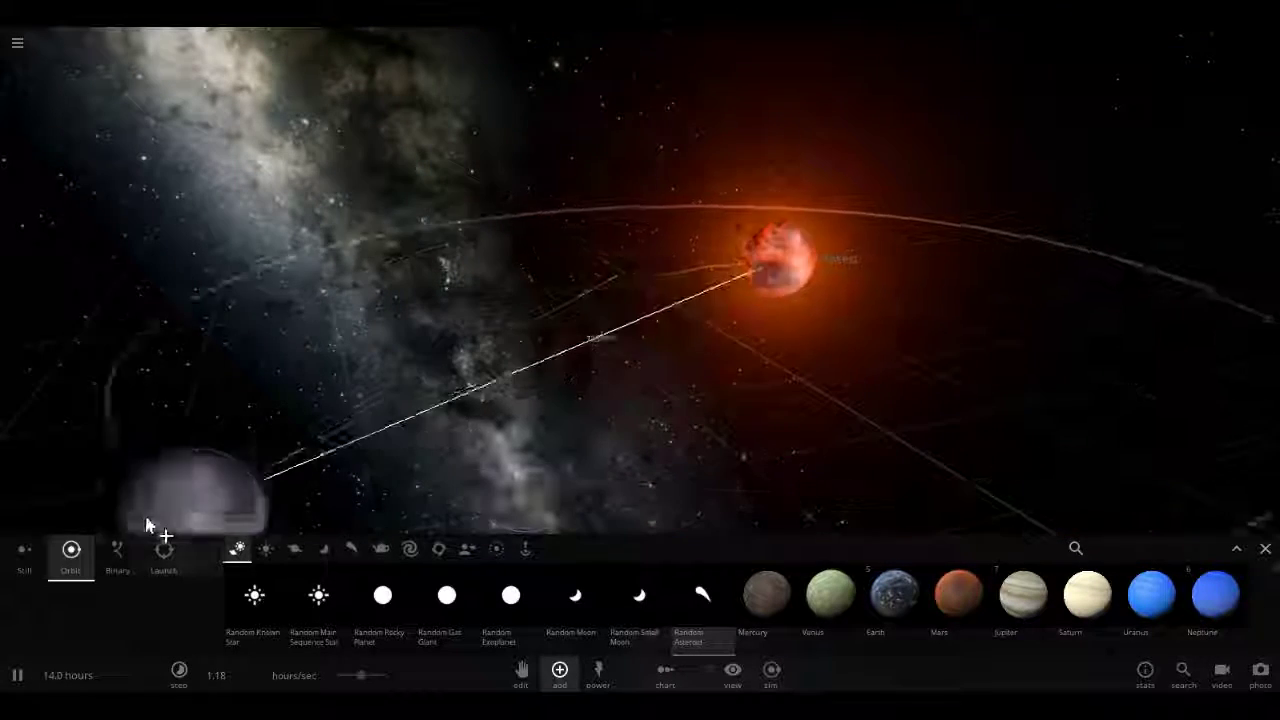
pyautogui.click(28, 555)
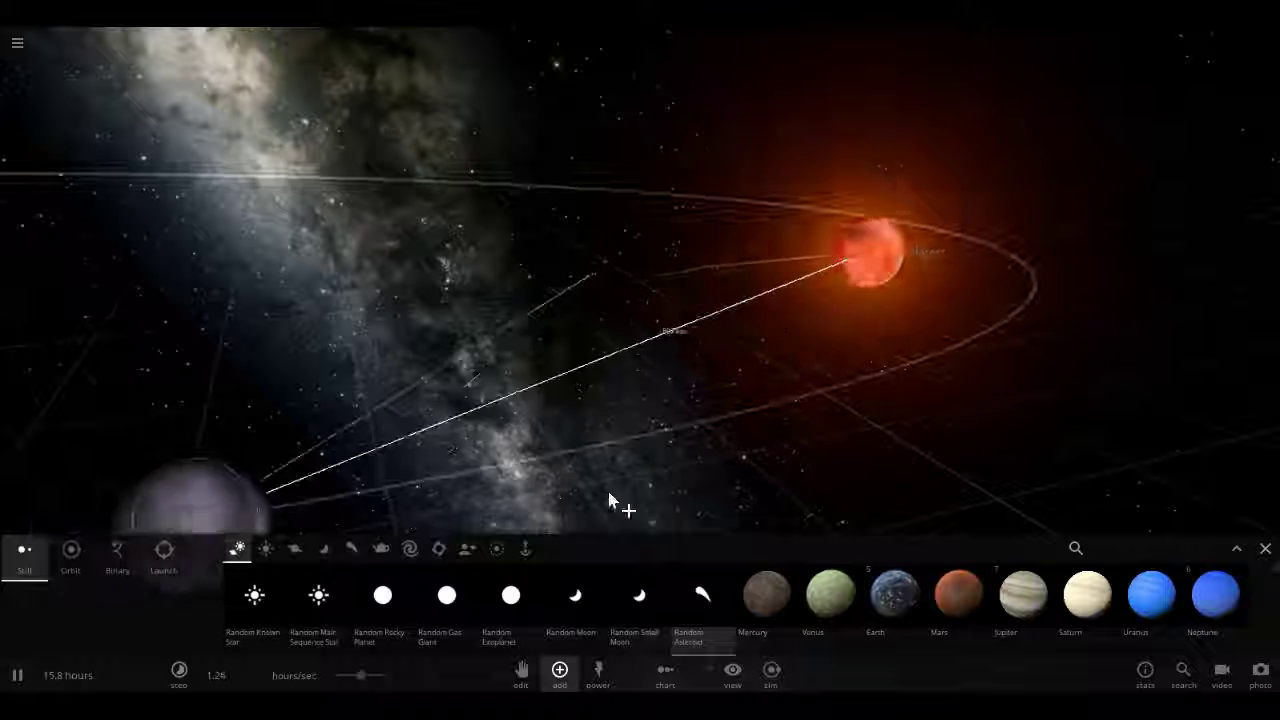
pyautogui.click(1064, 257)
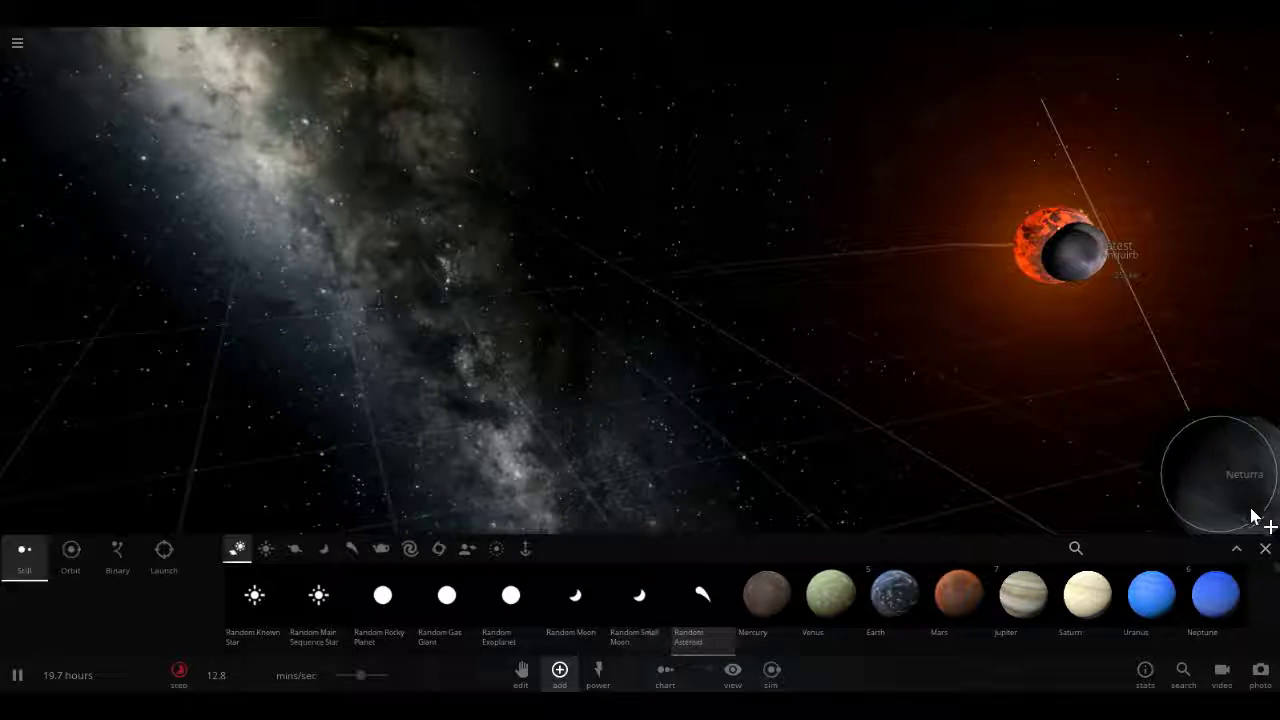
pyautogui.click(1263, 548)
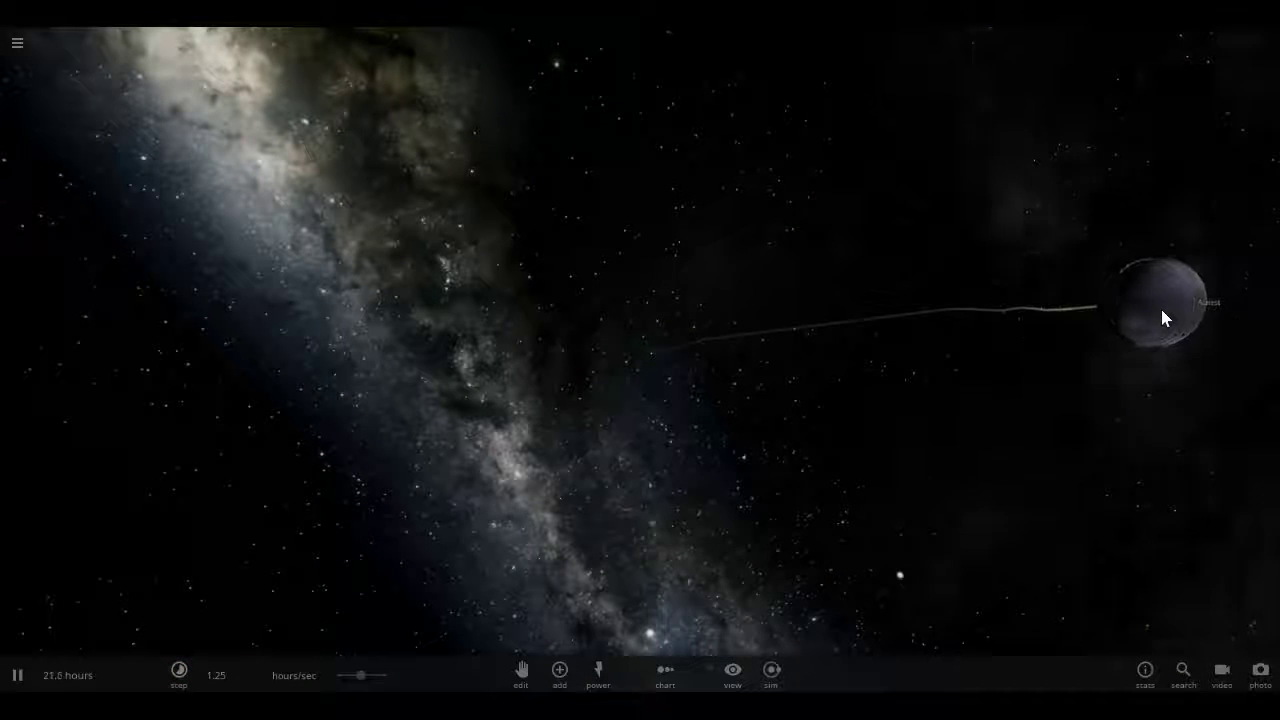
# Select Alatest and drop three random asteroids beside it to merge
pyautogui.click(1162, 308)
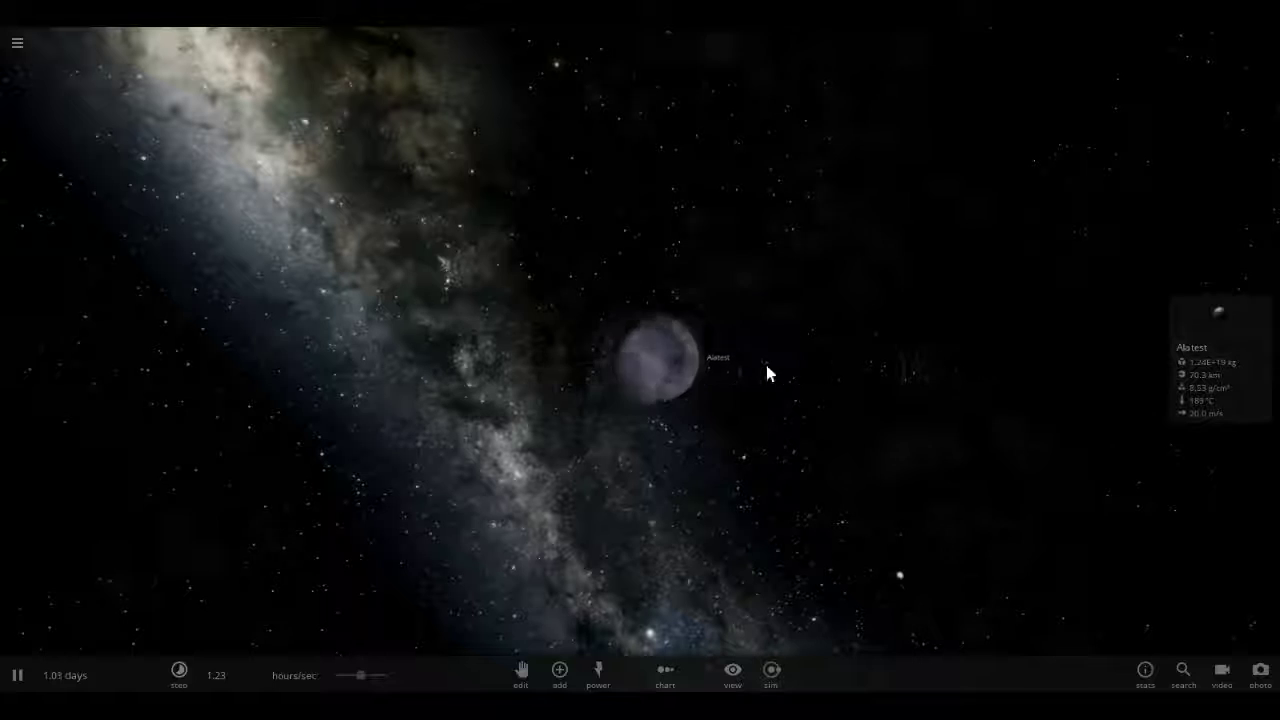
pyautogui.click(576, 671)
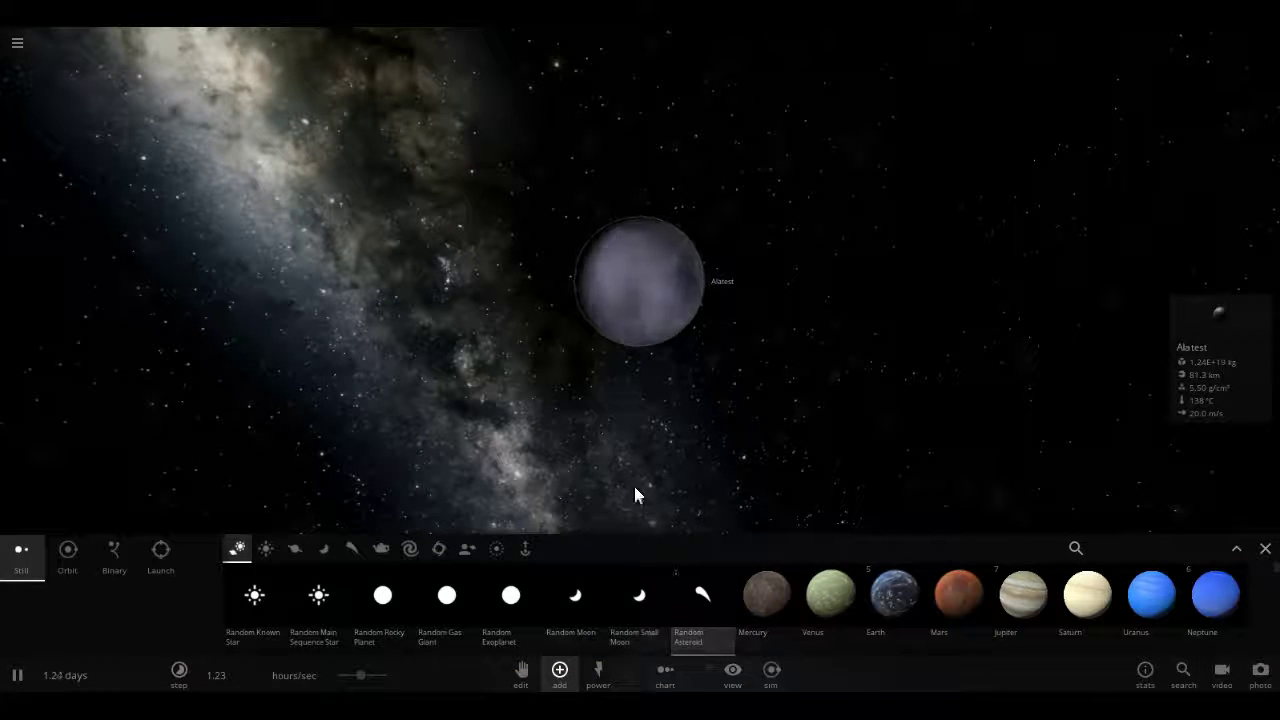
pyautogui.click(645, 398)
pyautogui.click(657, 370)
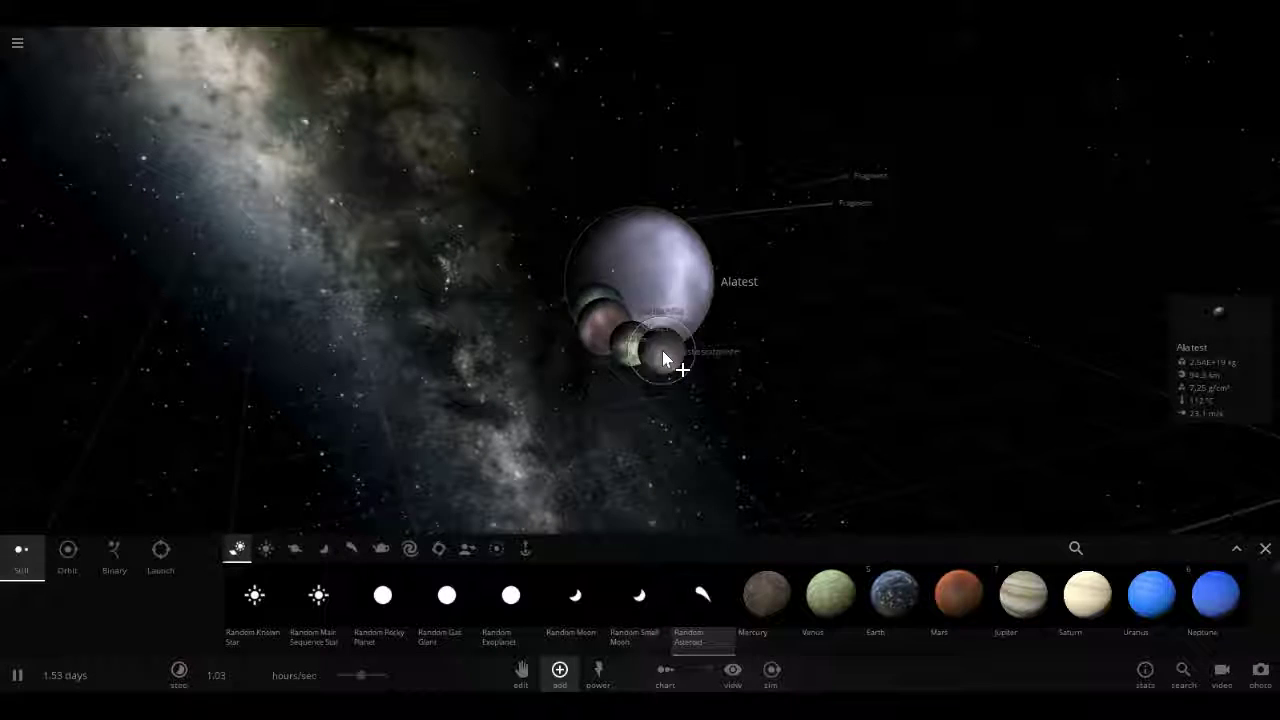
pyautogui.click(663, 360)
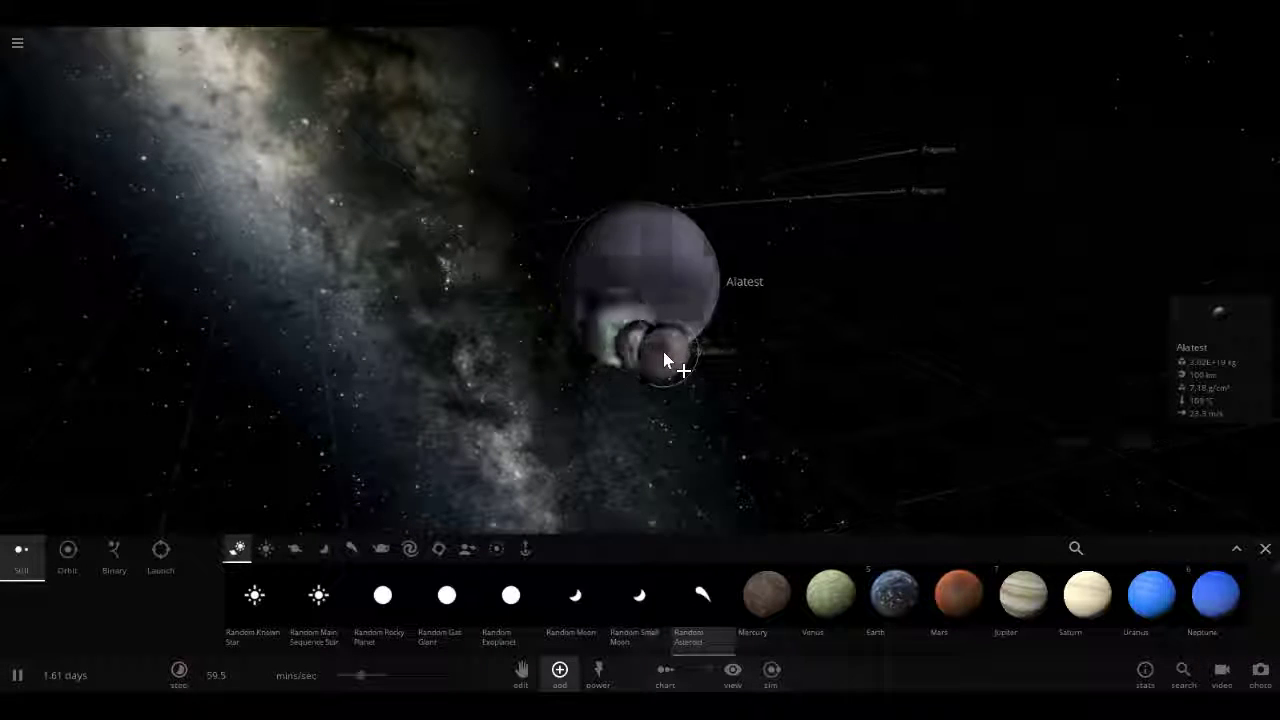
# Switch the body type and add a chain of bodies that fall into Alatest
pyautogui.click(645, 605)
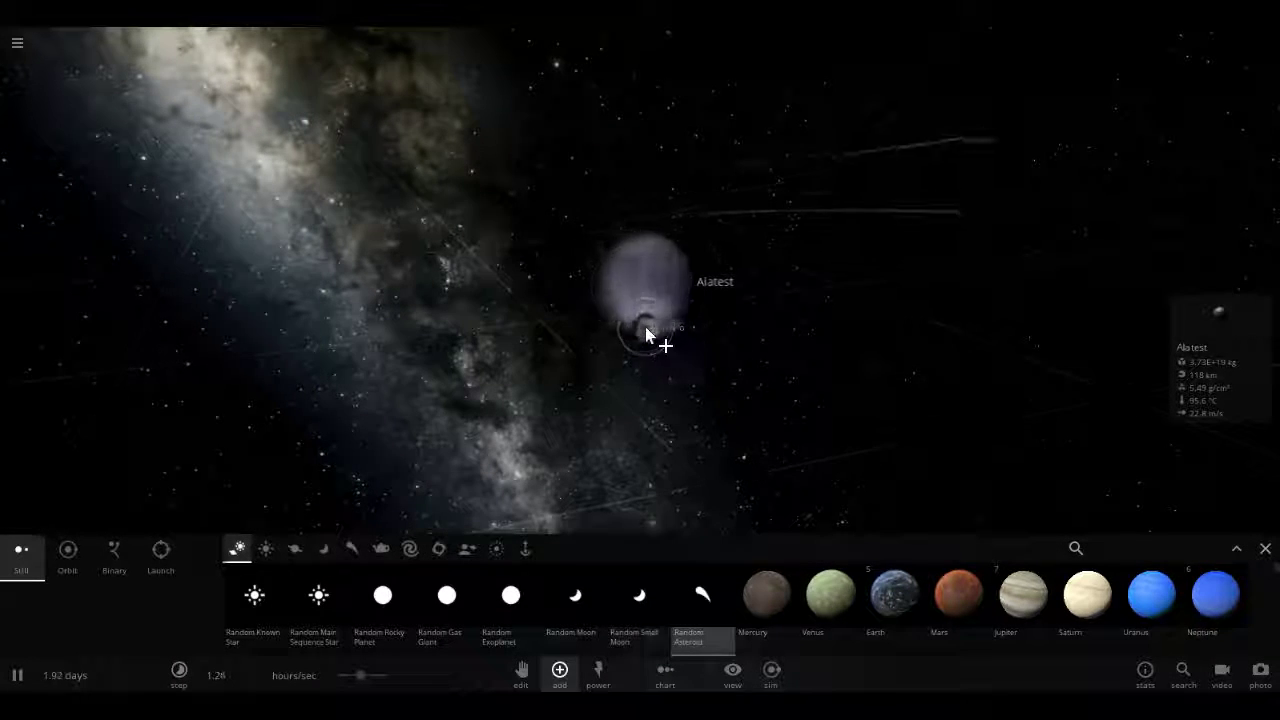
pyautogui.scroll(3, 668, 385)
pyautogui.click(711, 423)
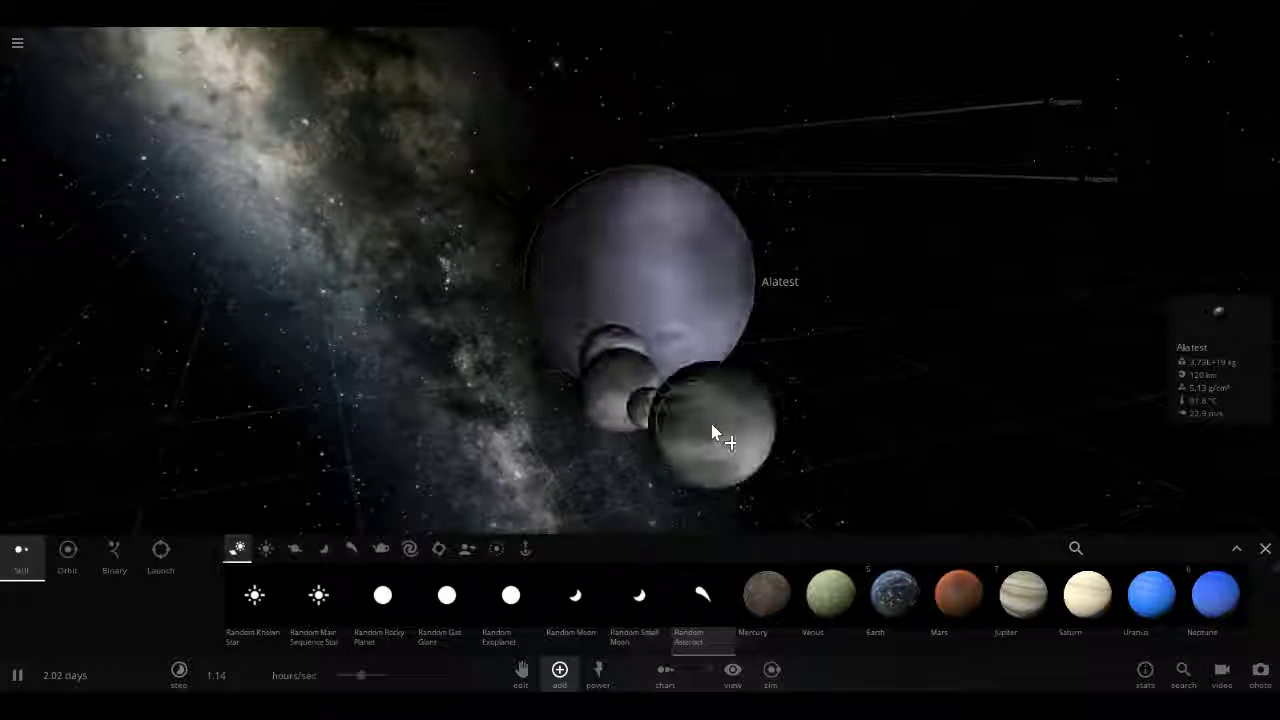
pyautogui.click(711, 423)
pyautogui.click(713, 425)
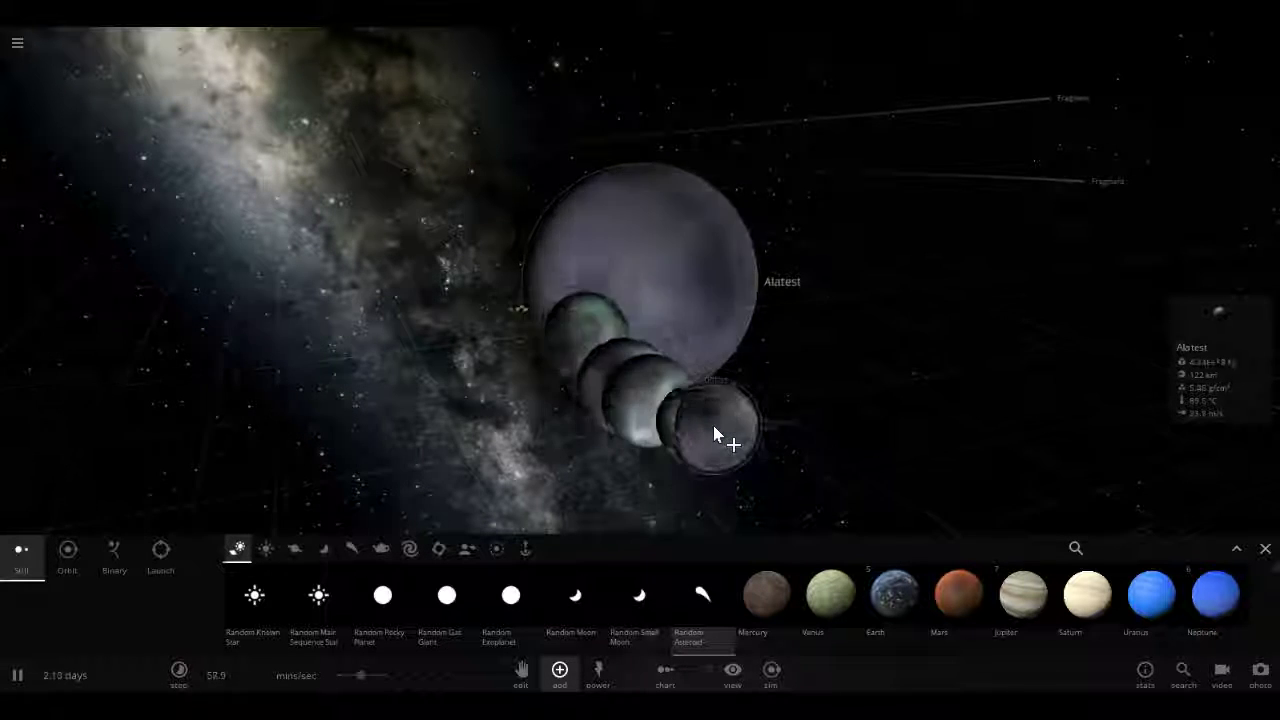
pyautogui.click(713, 425)
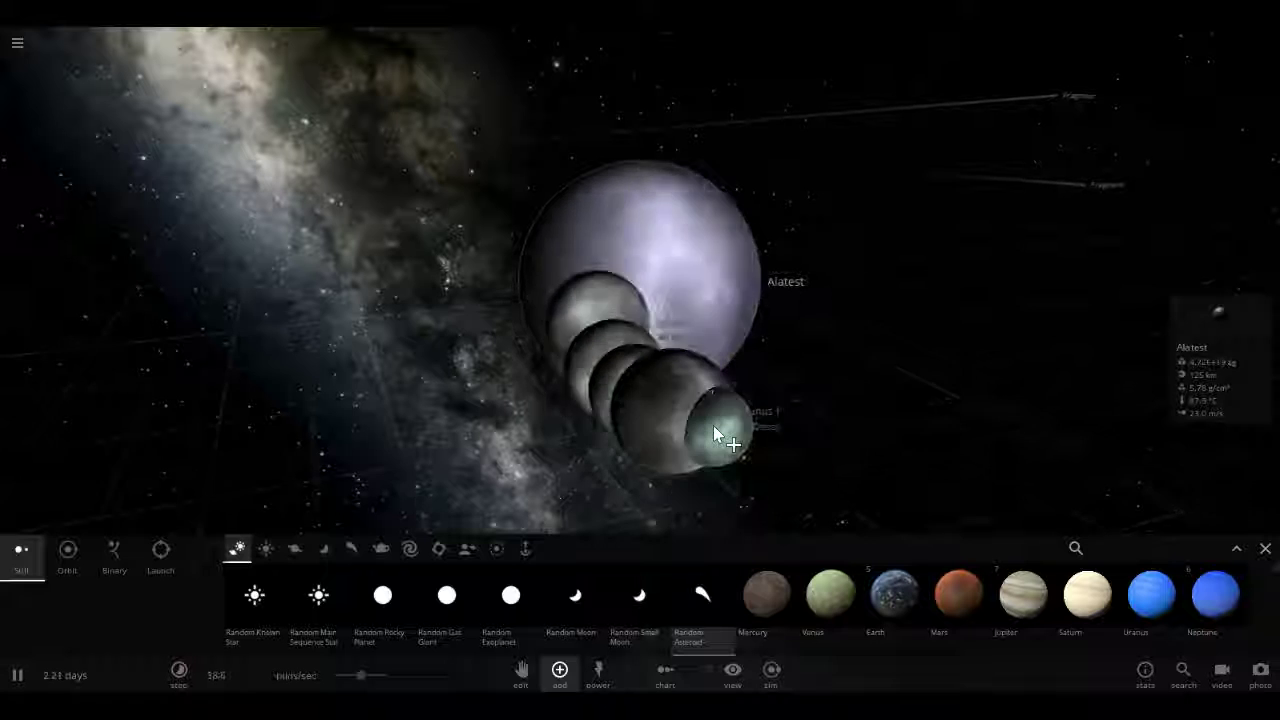
pyautogui.click(713, 425)
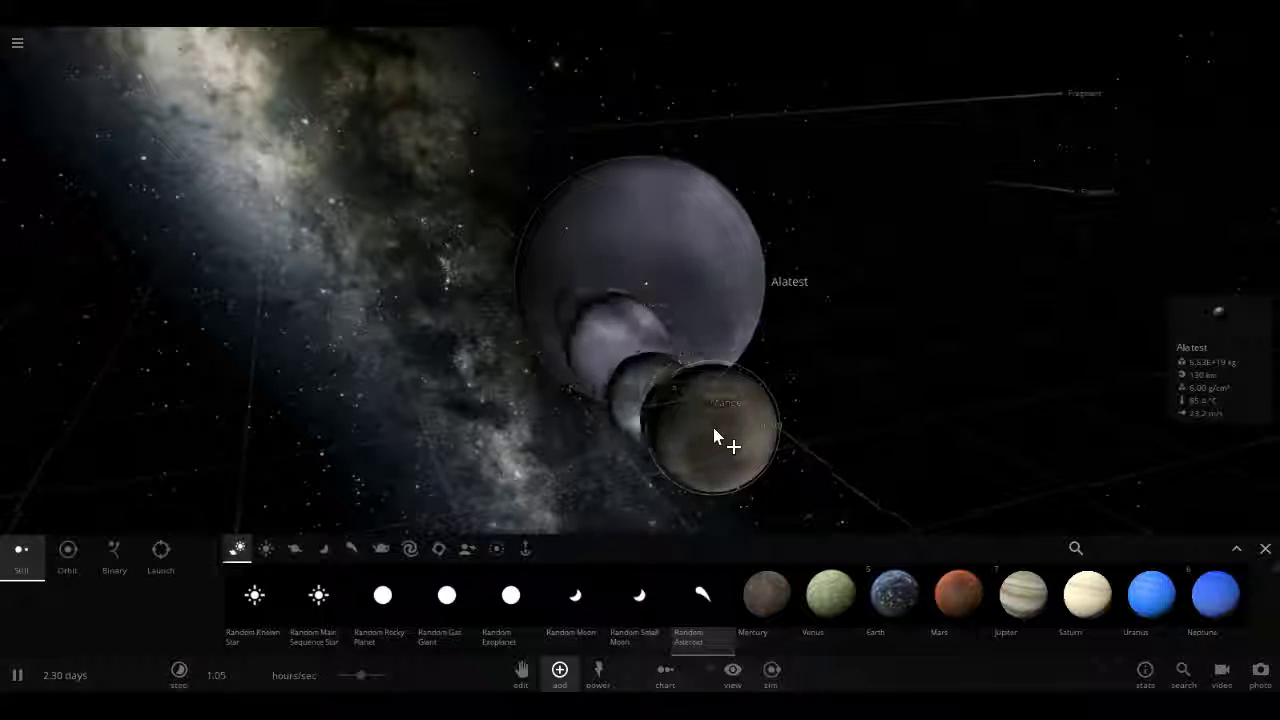
pyautogui.click(714, 427)
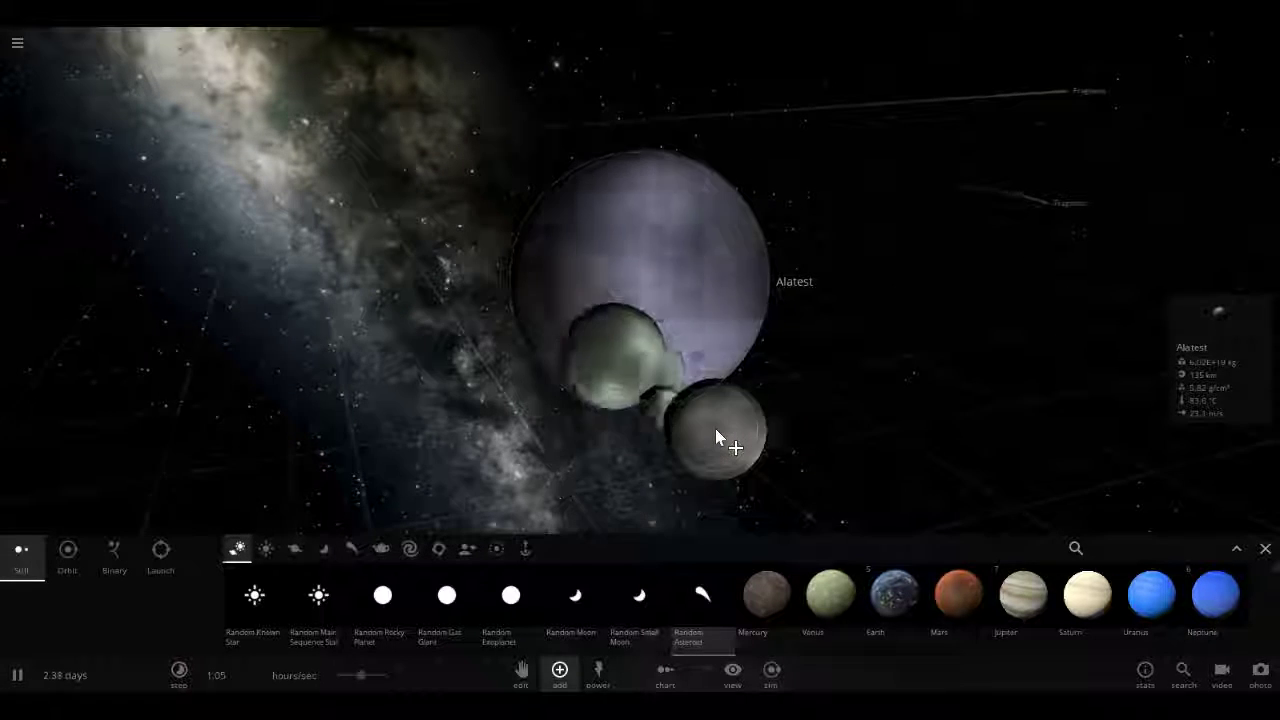
pyautogui.click(715, 428)
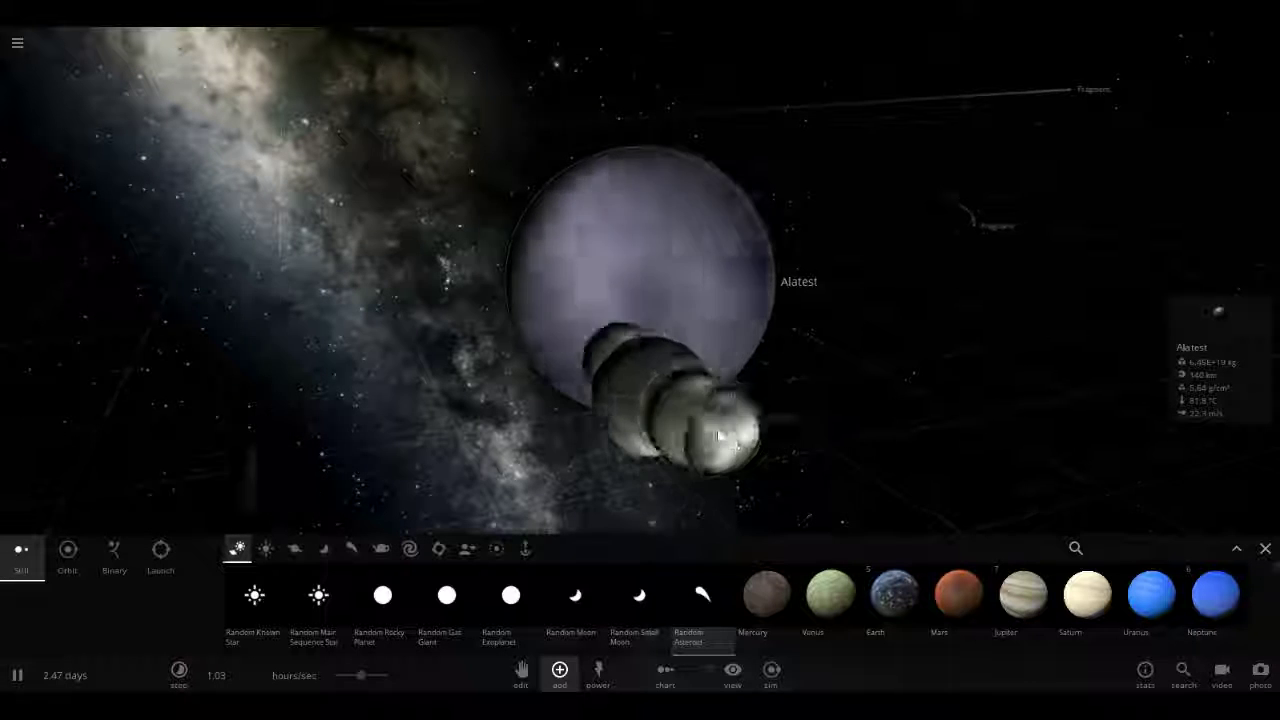
# Stack many more asteroids around Alatest's edges to increase its mass
pyautogui.click(730, 405)
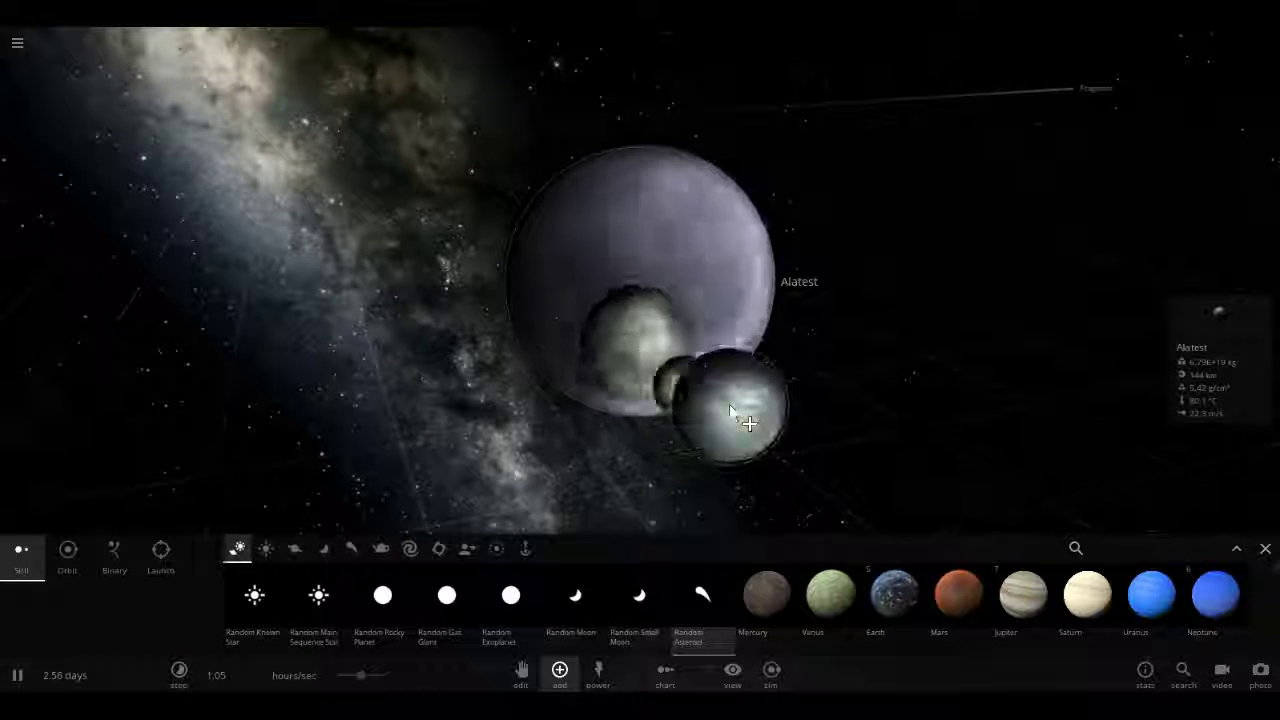
pyautogui.click(731, 401)
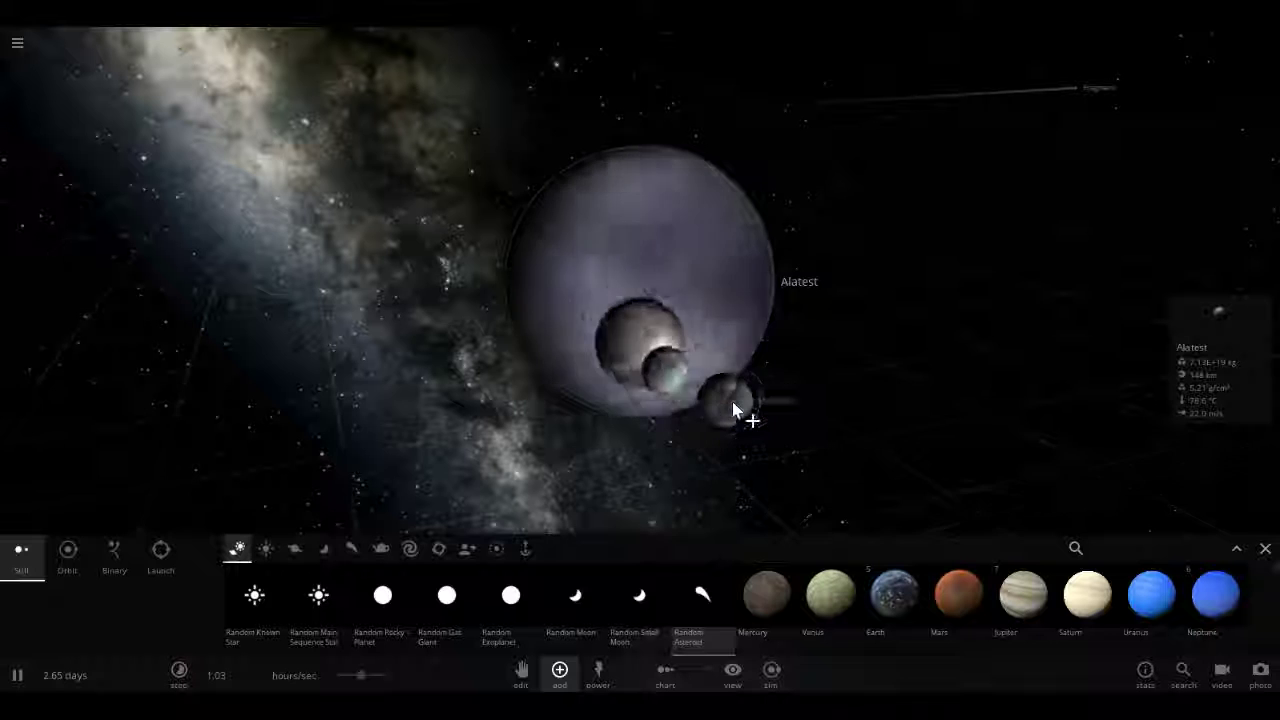
pyautogui.click(675, 428)
pyautogui.click(690, 416)
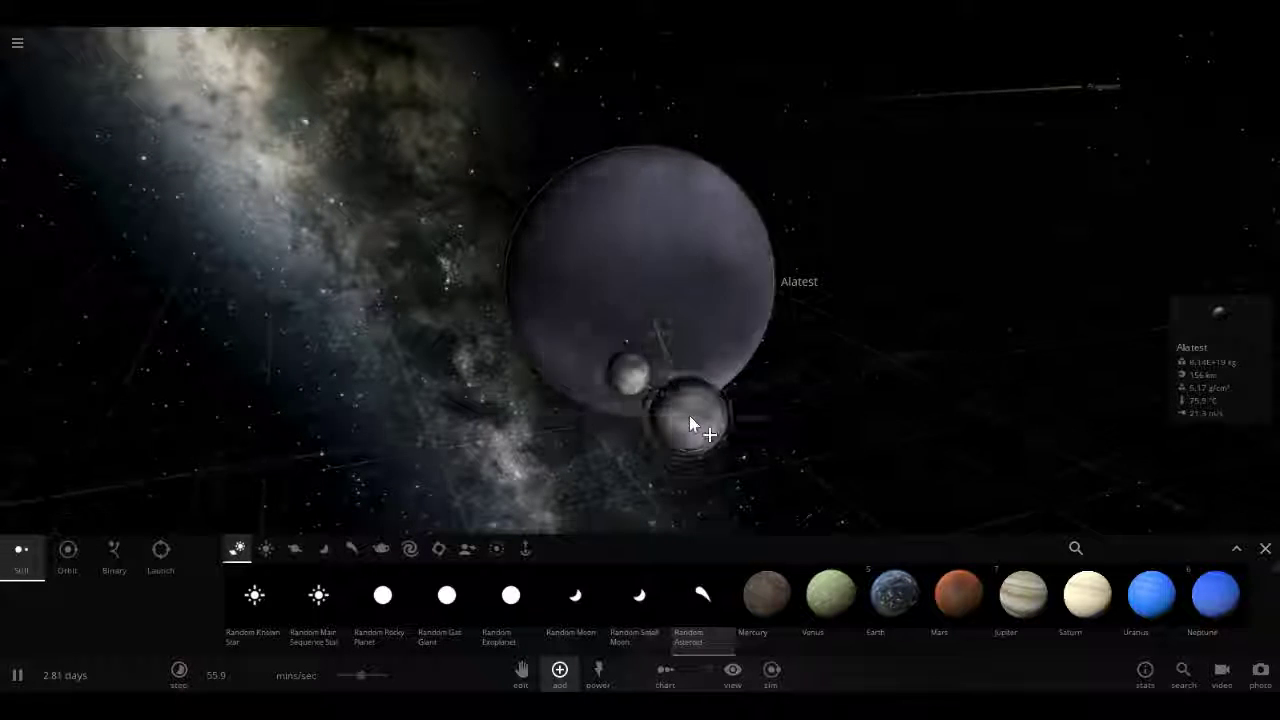
pyautogui.click(688, 415)
pyautogui.click(718, 425)
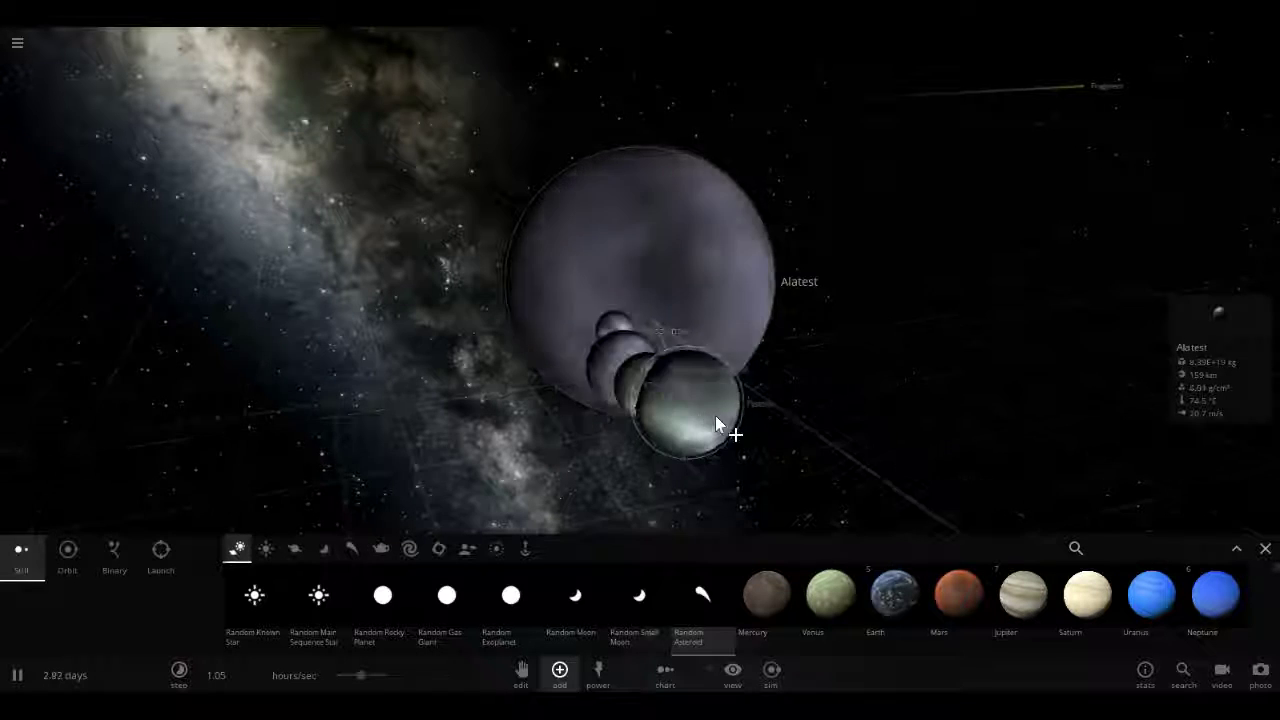
pyautogui.click(785, 383)
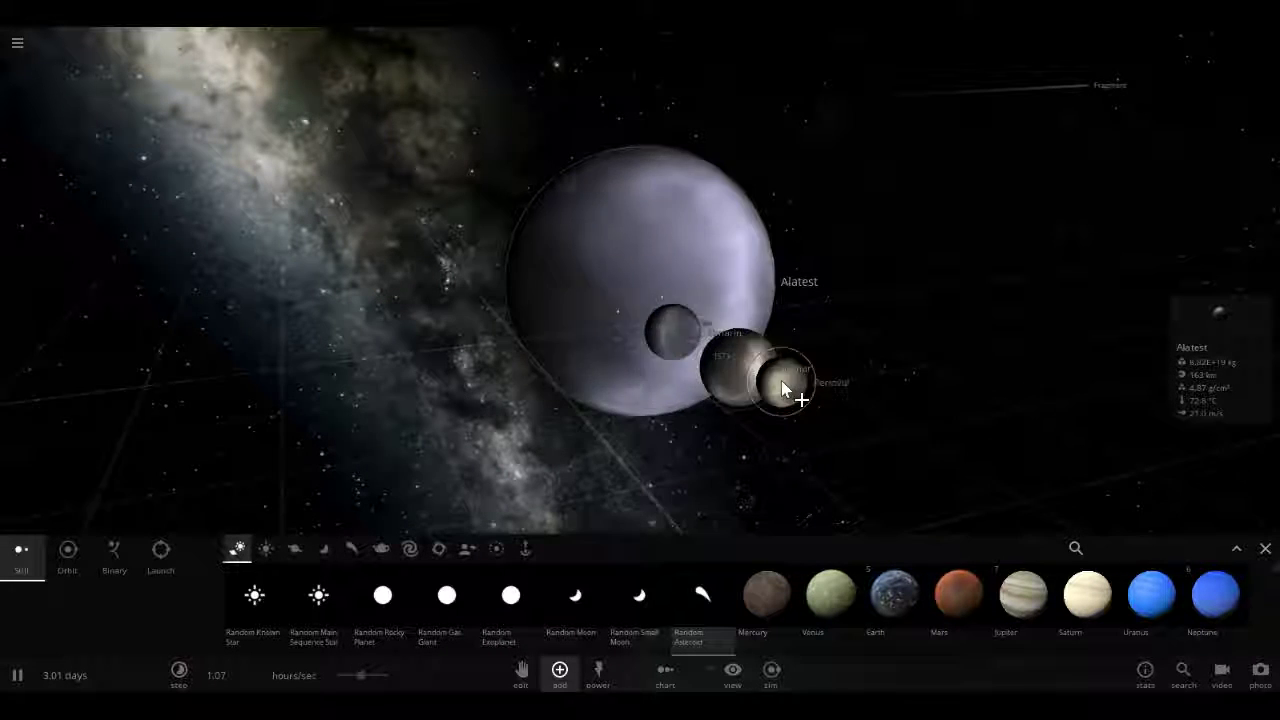
pyautogui.click(780, 386)
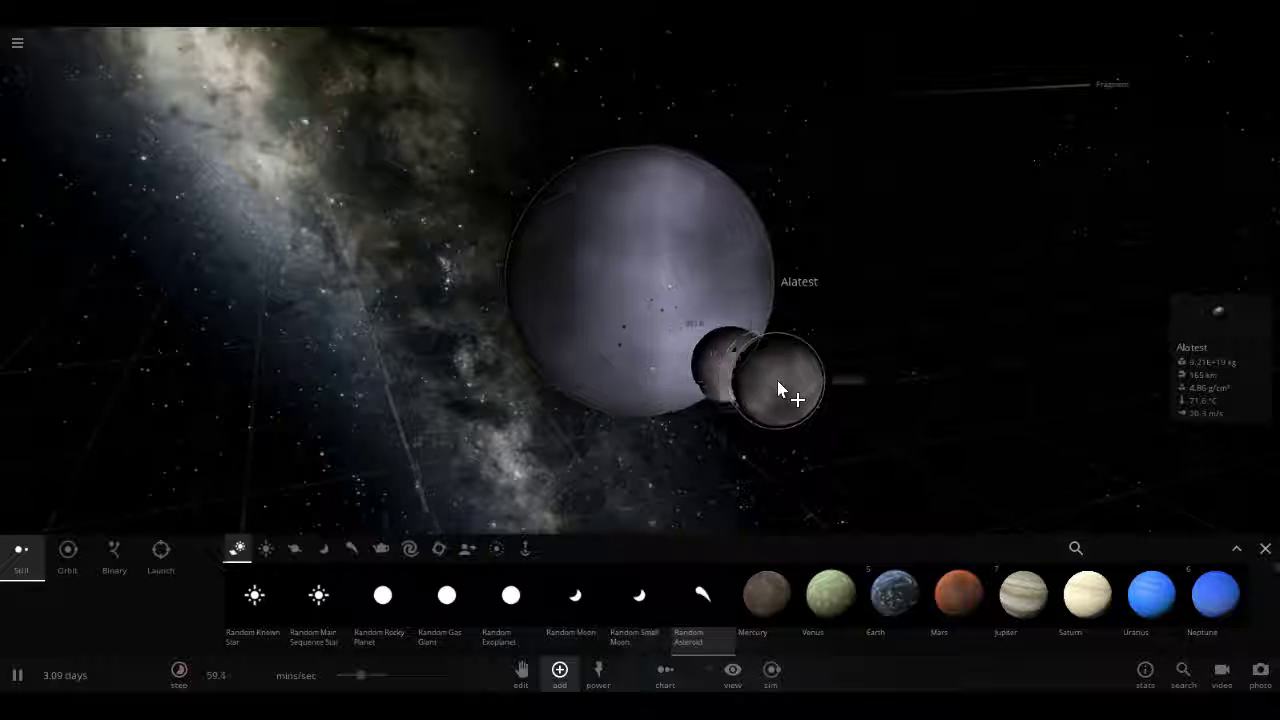
pyautogui.click(772, 380)
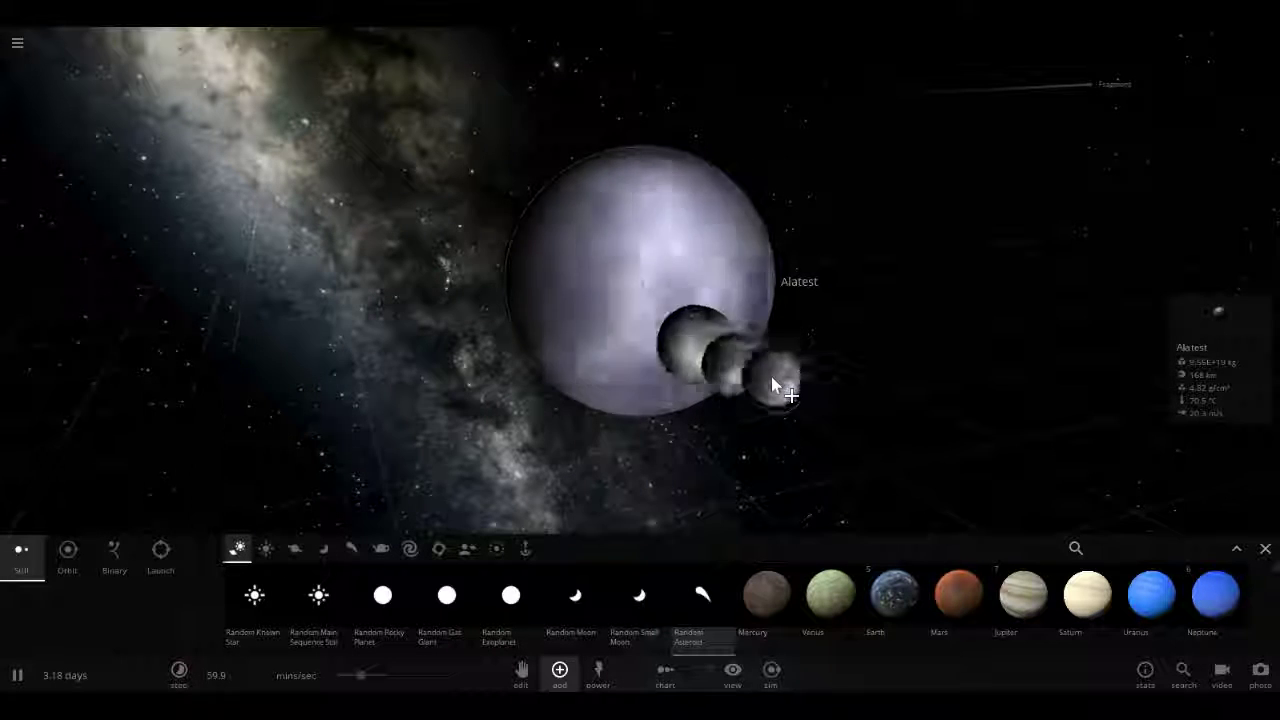
pyautogui.click(775, 370)
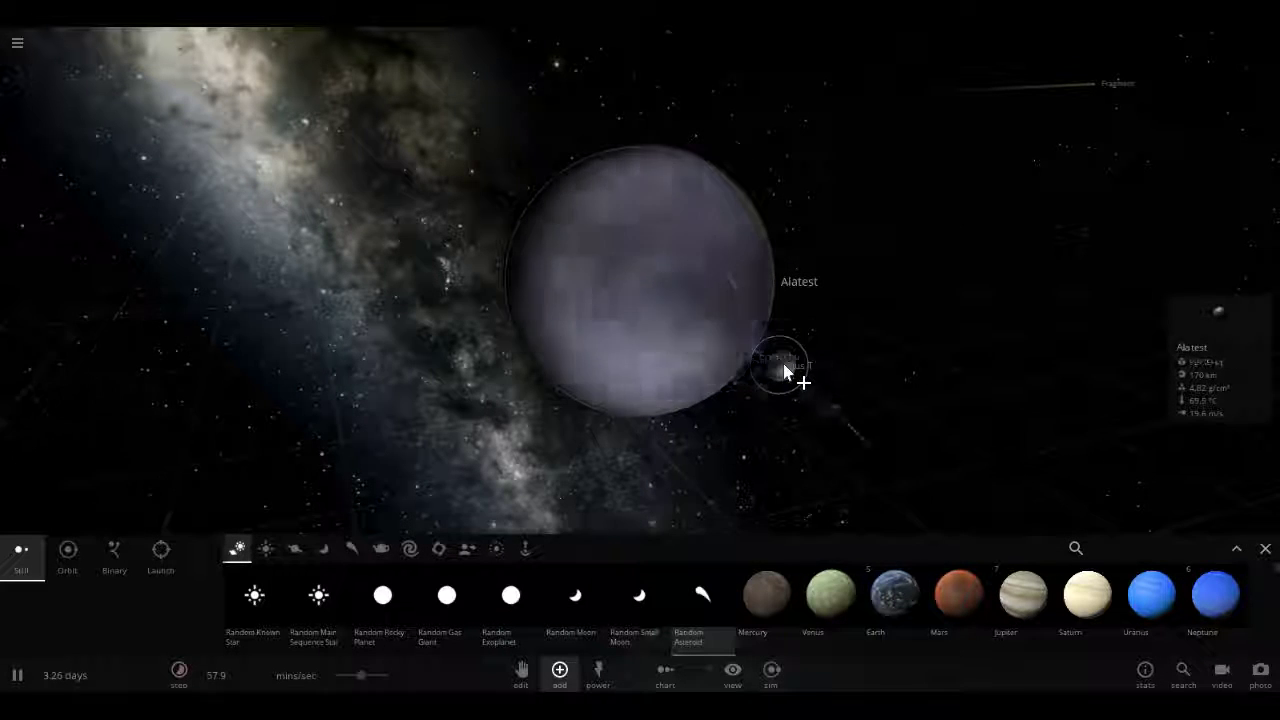
pyautogui.click(784, 366)
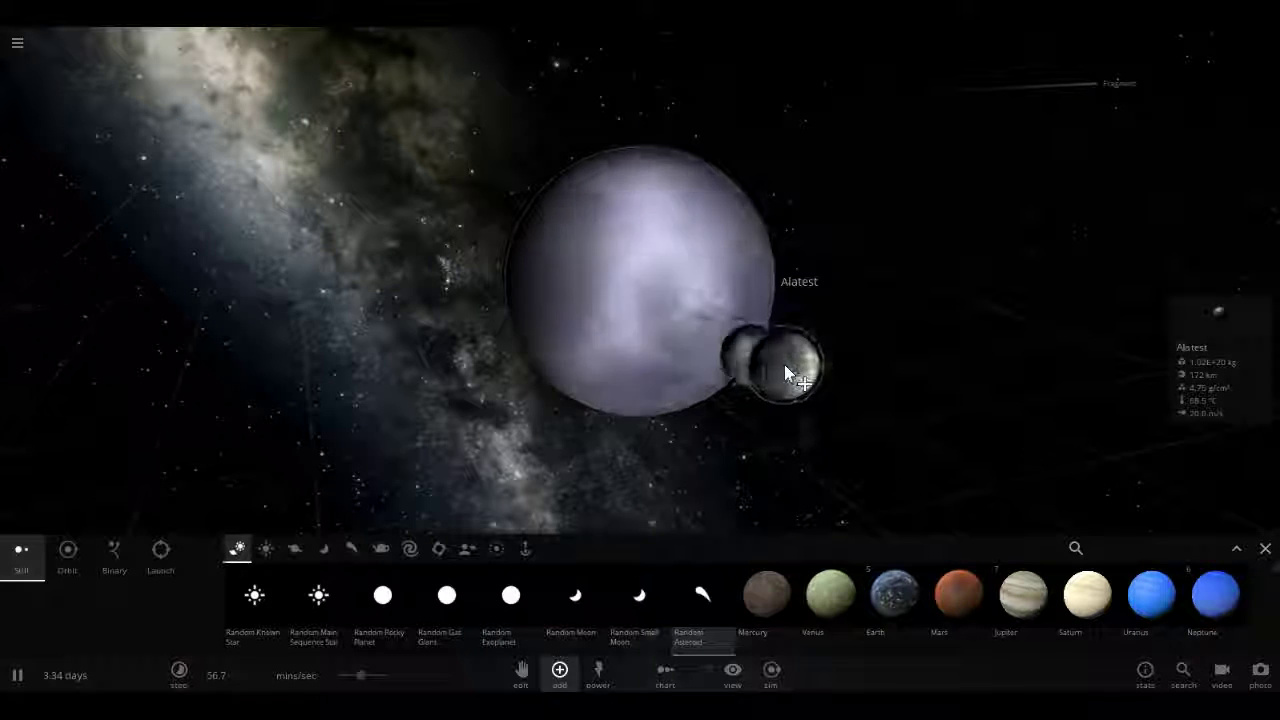
# Switch to Random Small Moon and drop about eleven small moons onto Alatest
pyautogui.click(634, 600)
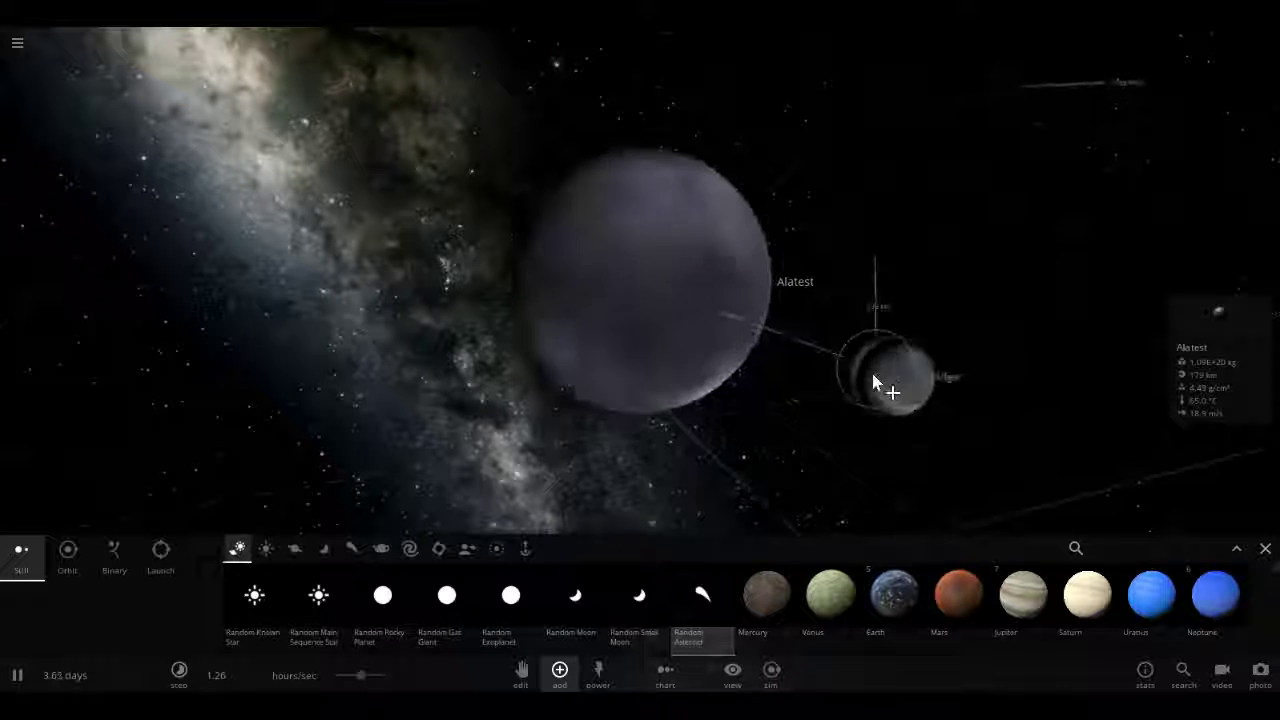
pyautogui.click(869, 377)
pyautogui.click(860, 387)
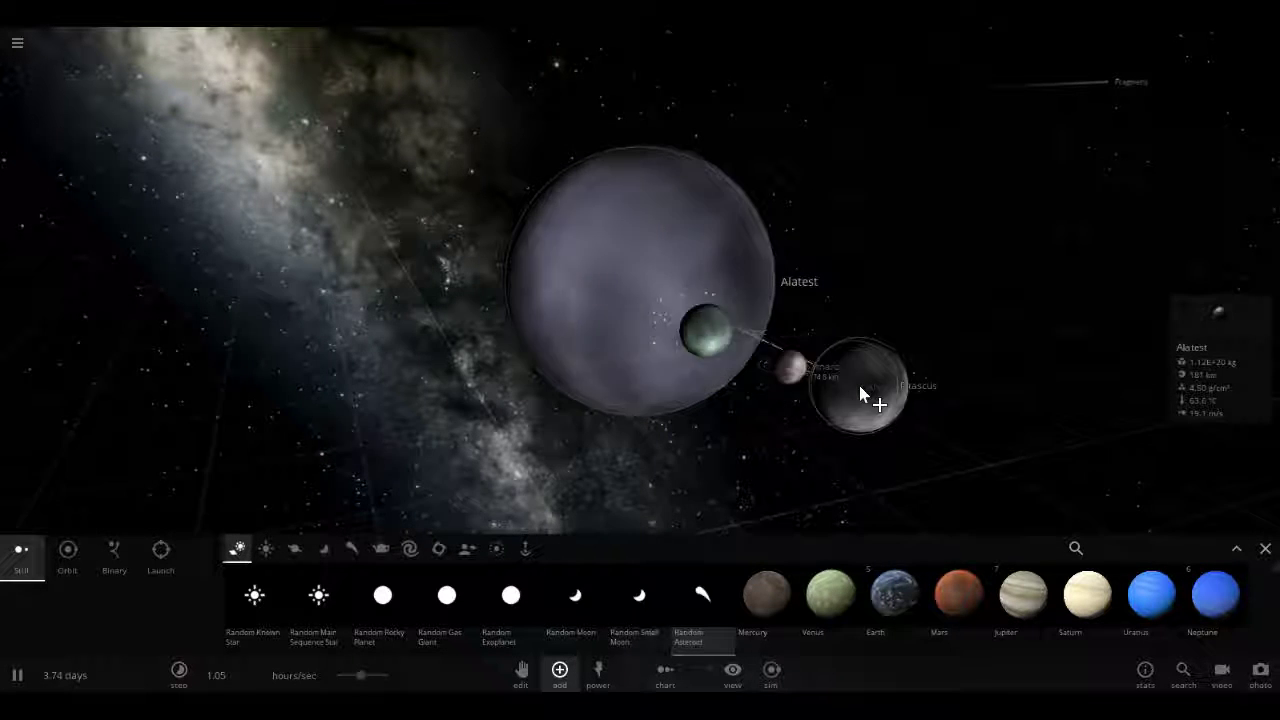
pyautogui.click(859, 385)
pyautogui.click(859, 385)
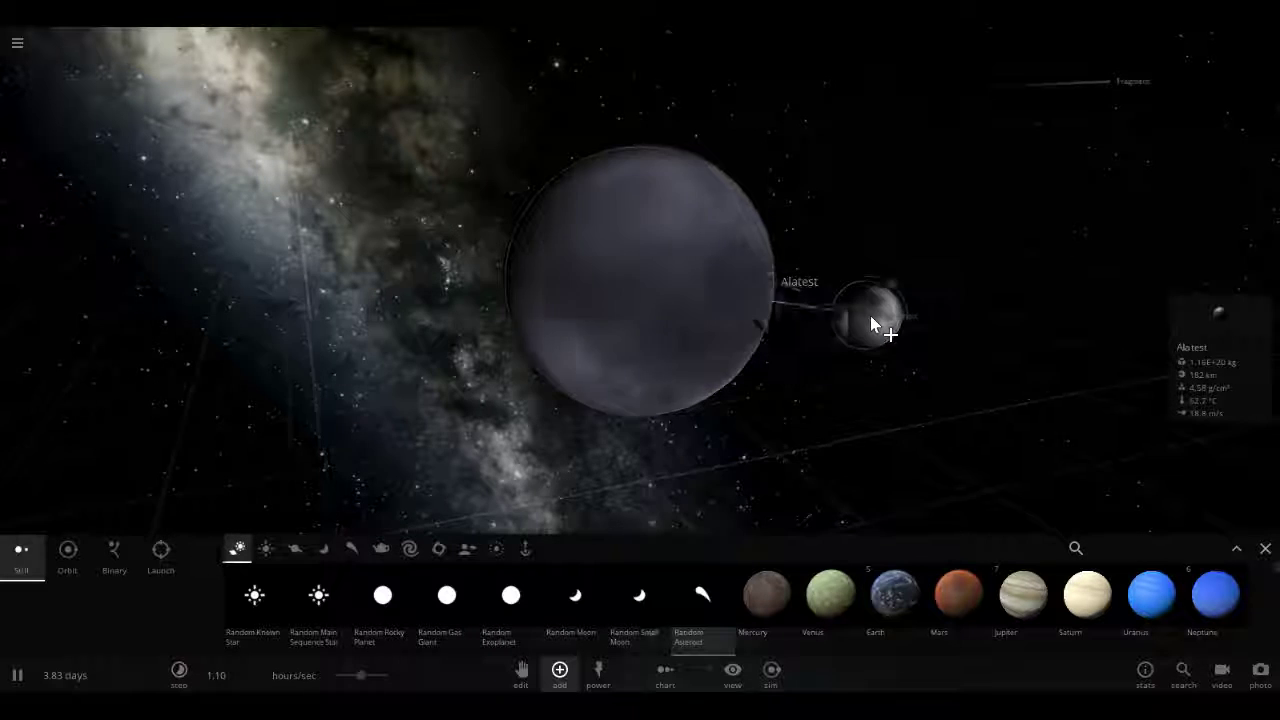
pyautogui.click(757, 398)
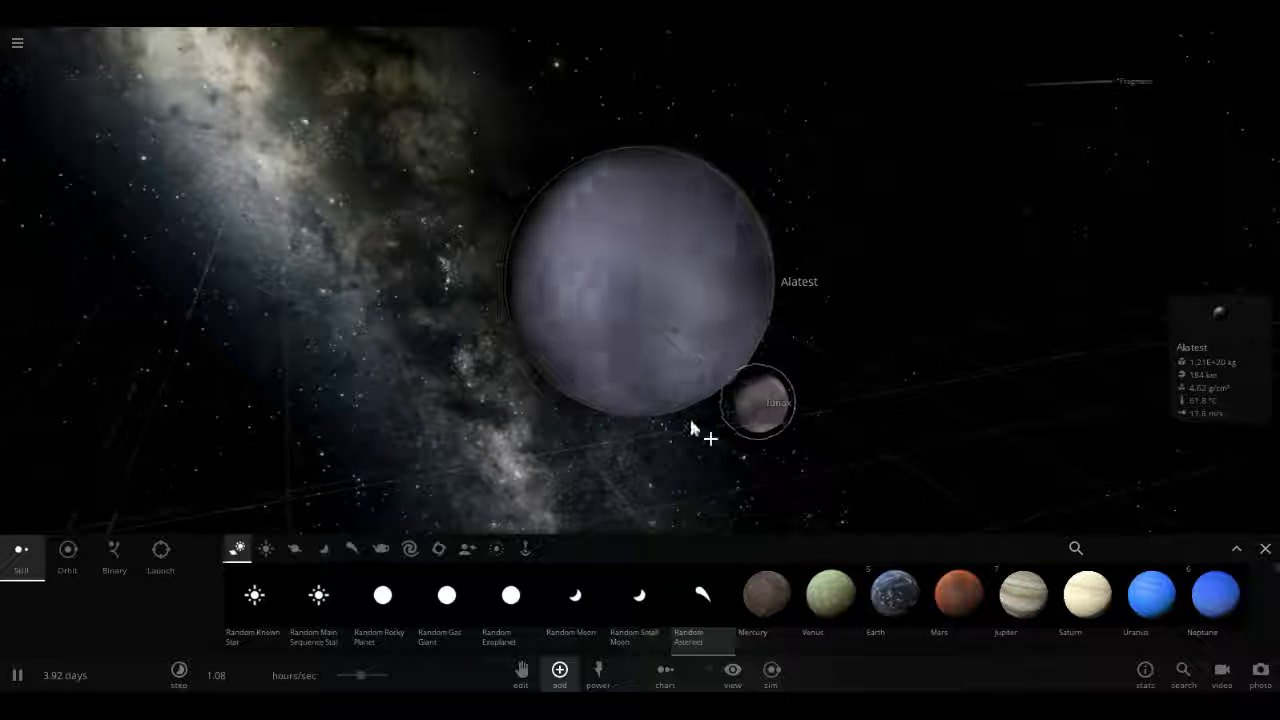
pyautogui.click(688, 426)
pyautogui.click(684, 428)
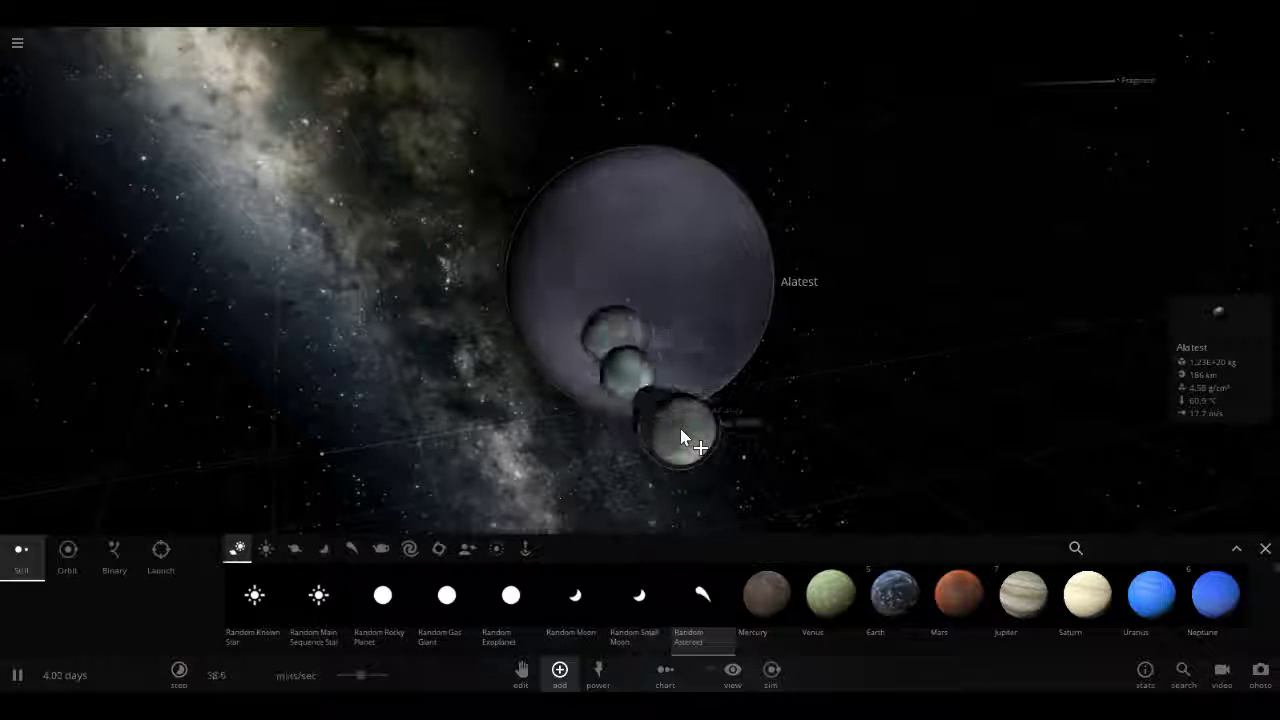
pyautogui.click(680, 429)
pyautogui.click(678, 429)
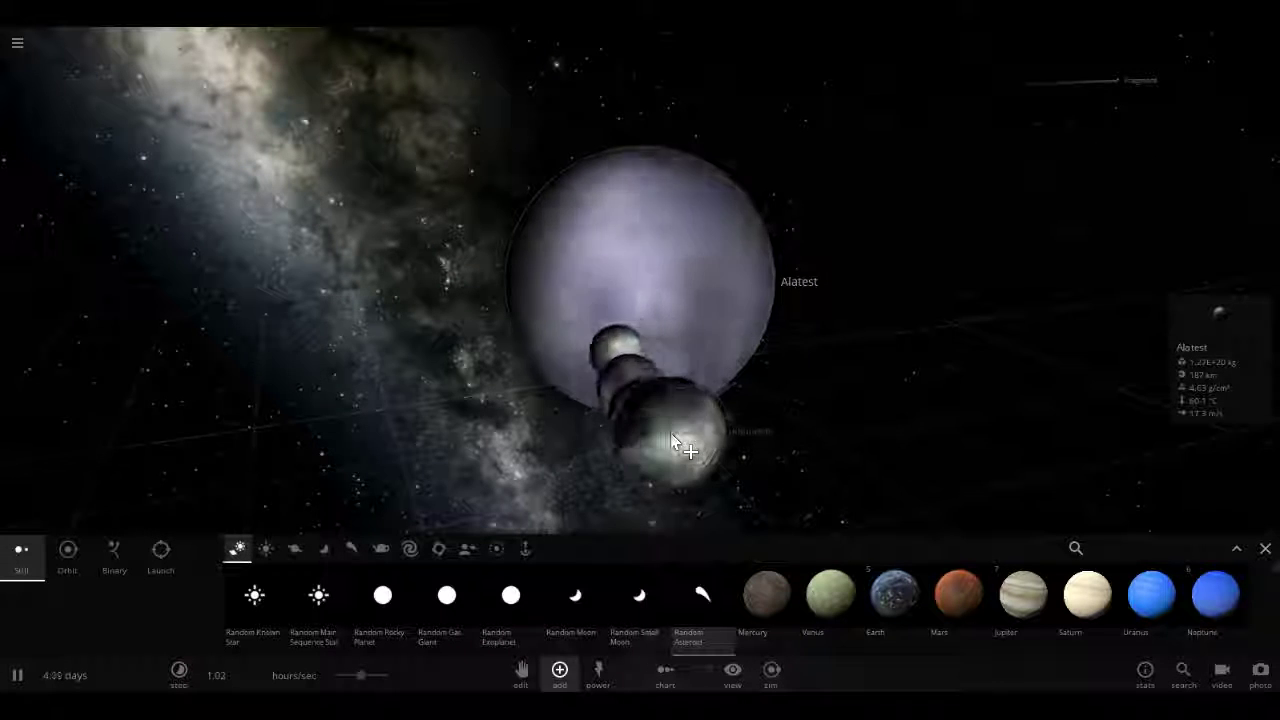
pyautogui.click(673, 440)
pyautogui.click(682, 505)
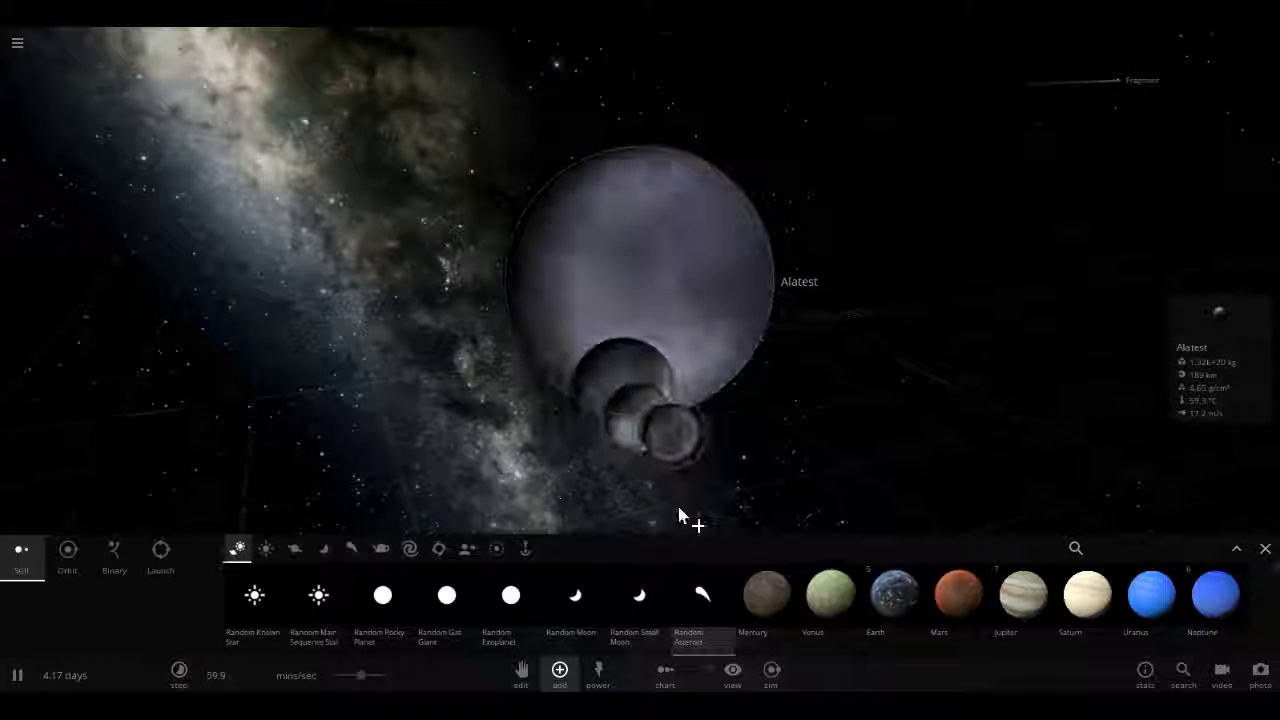
# Open Alatest's full properties, then load Locked, Still Earths (0.5 radius) from the saved simulations
pyautogui.click(1183, 380)
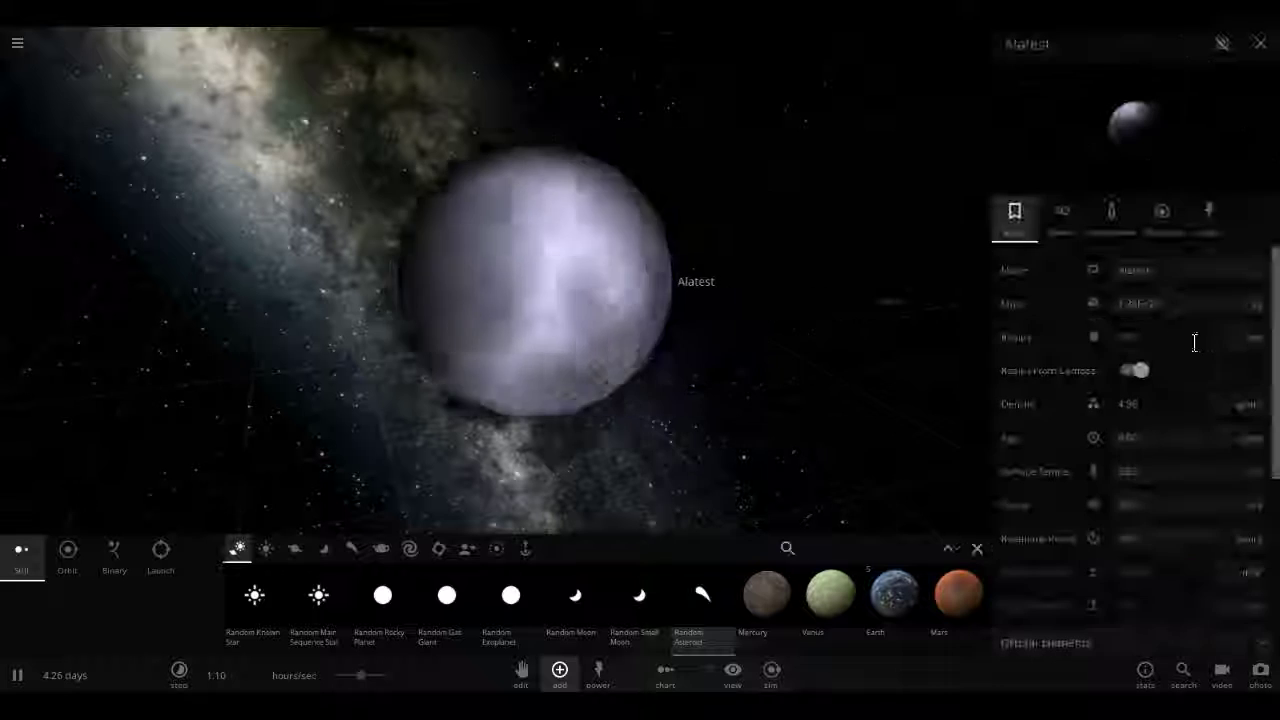
pyautogui.click(1163, 303)
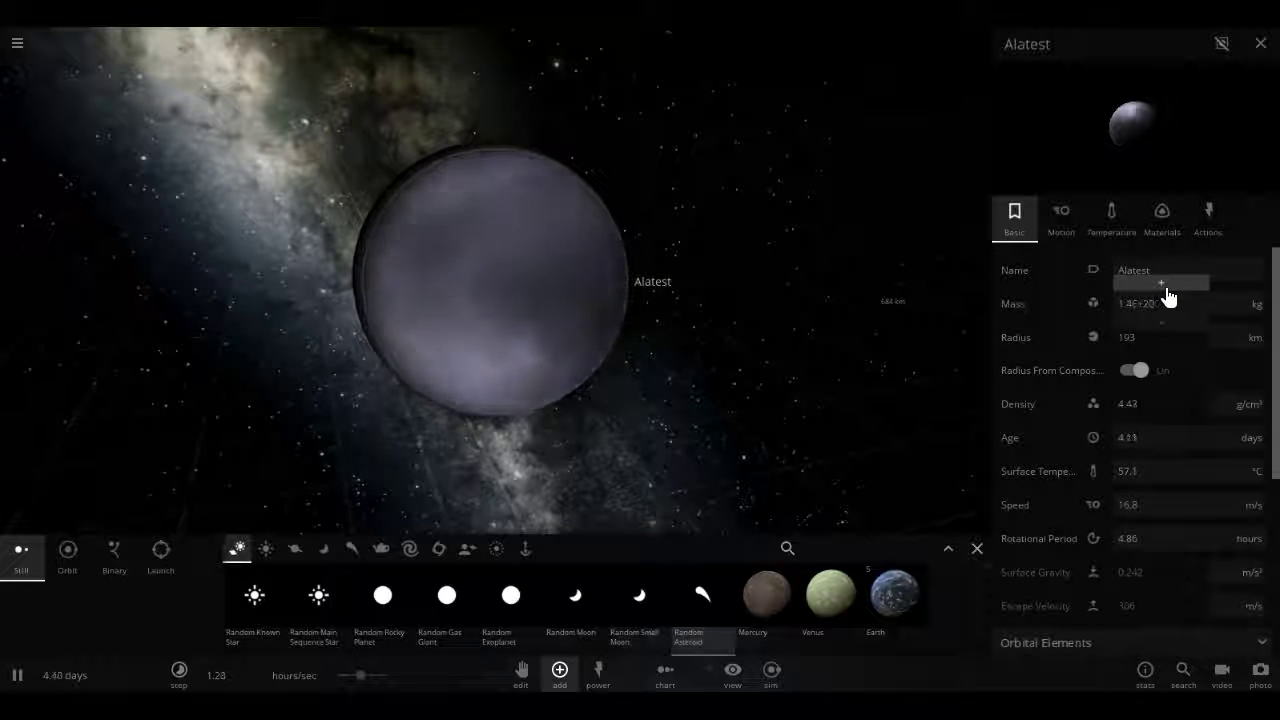
pyautogui.click(17, 43)
pyautogui.click(79, 317)
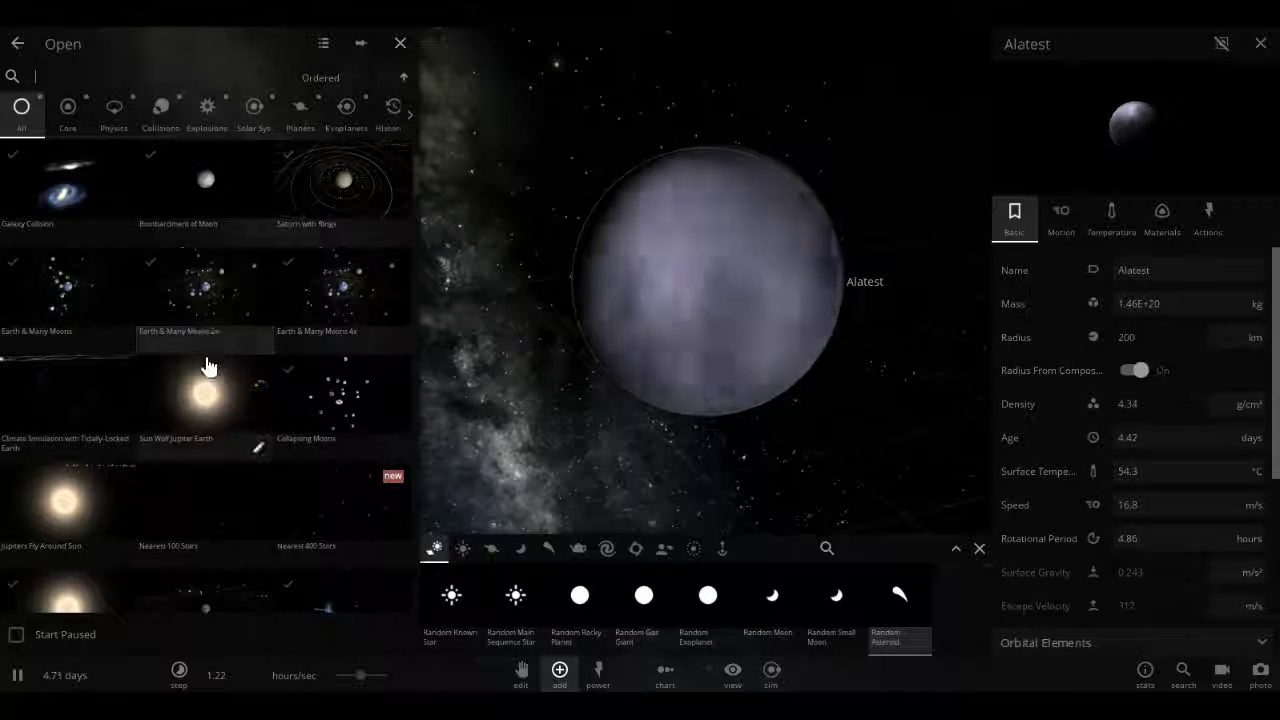
pyautogui.scroll(-5, 206, 366)
pyautogui.scroll(-10, 200, 380)
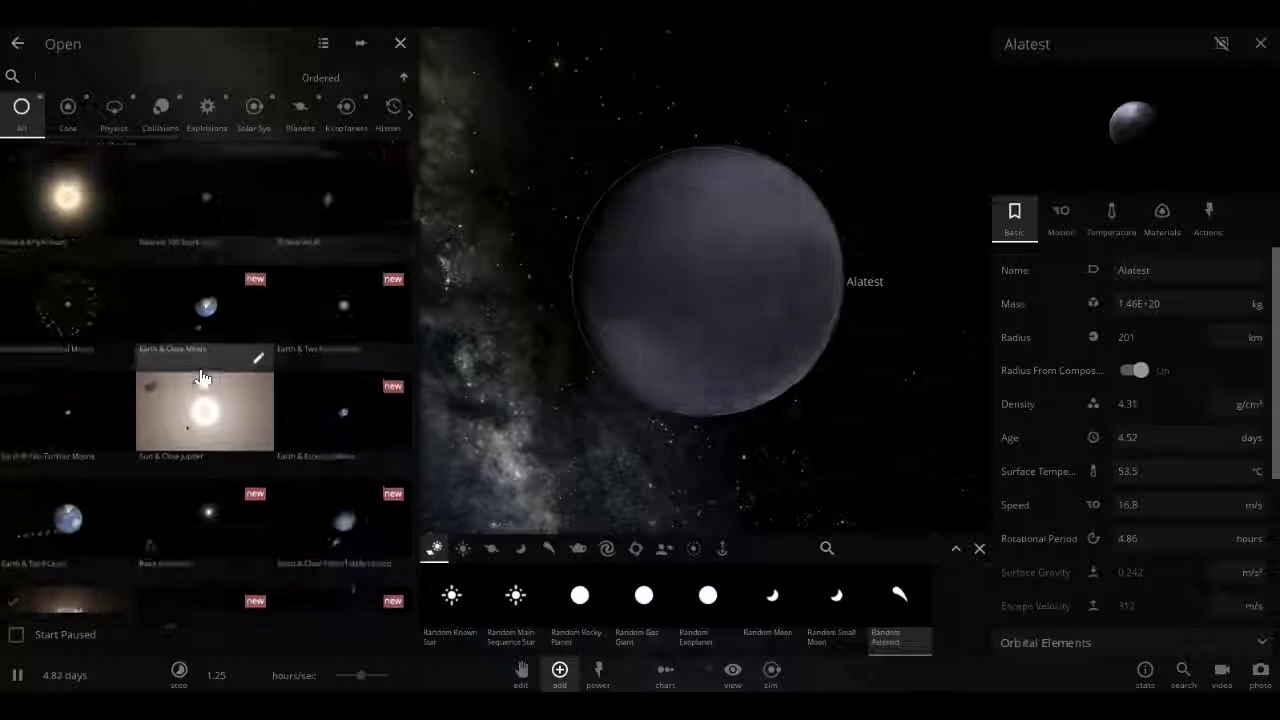
pyautogui.scroll(-10, 206, 375)
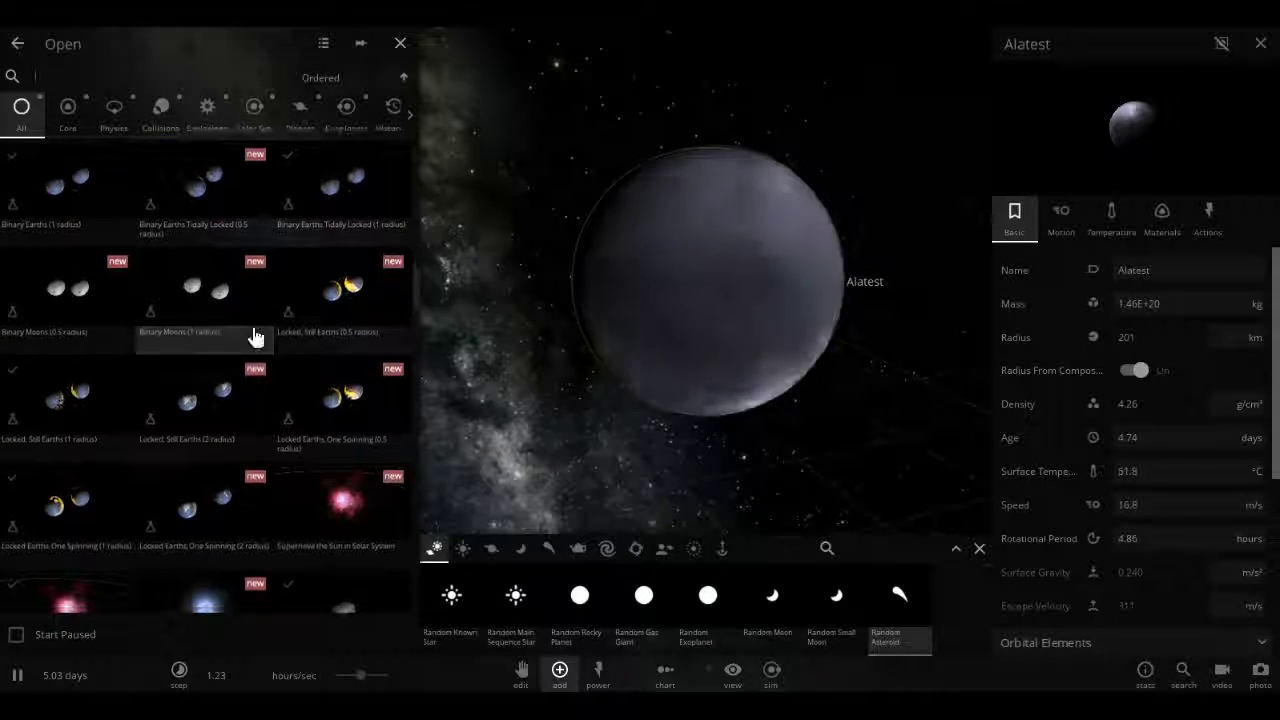
pyautogui.scroll(-1, 195, 370)
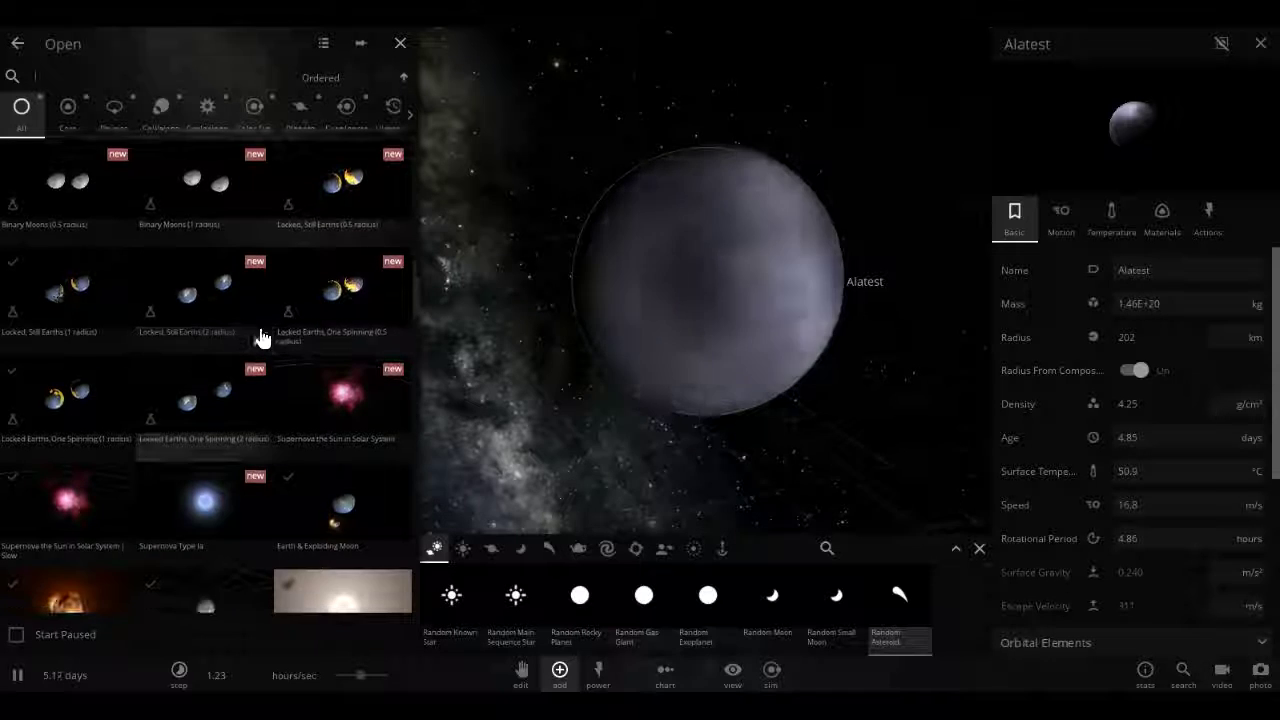
pyautogui.scroll(1, 330, 320)
pyautogui.click(336, 318)
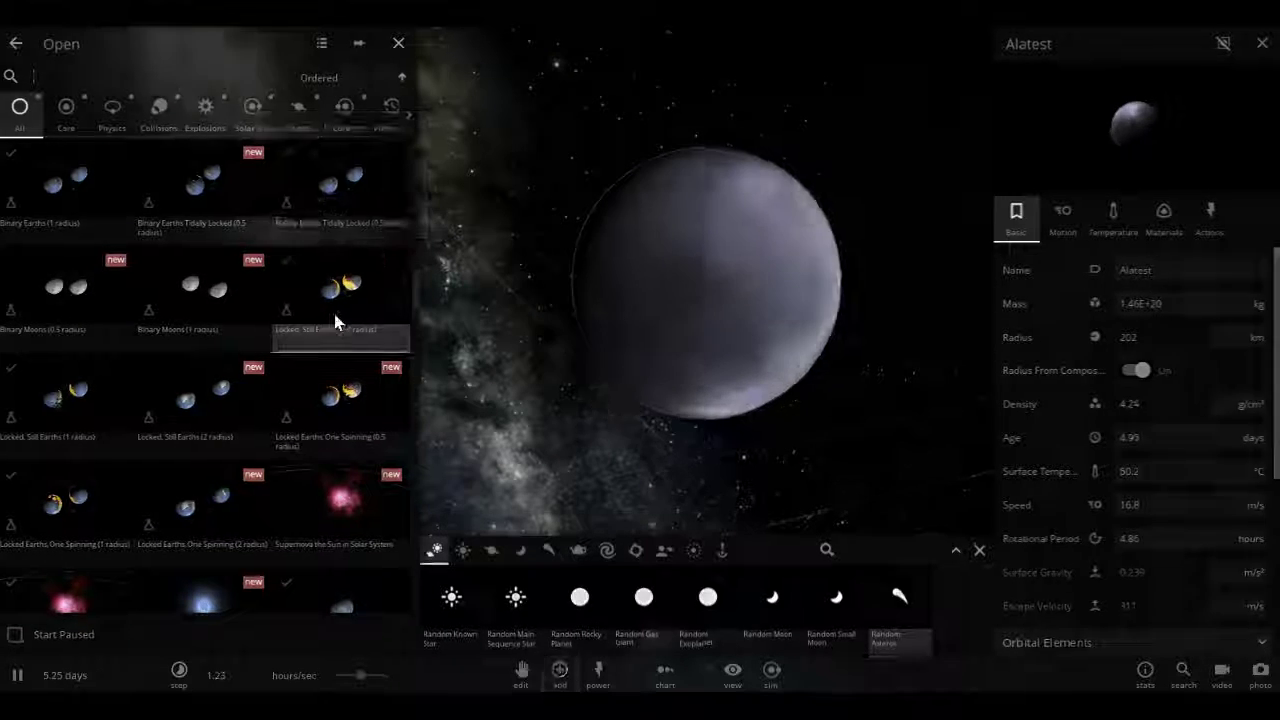